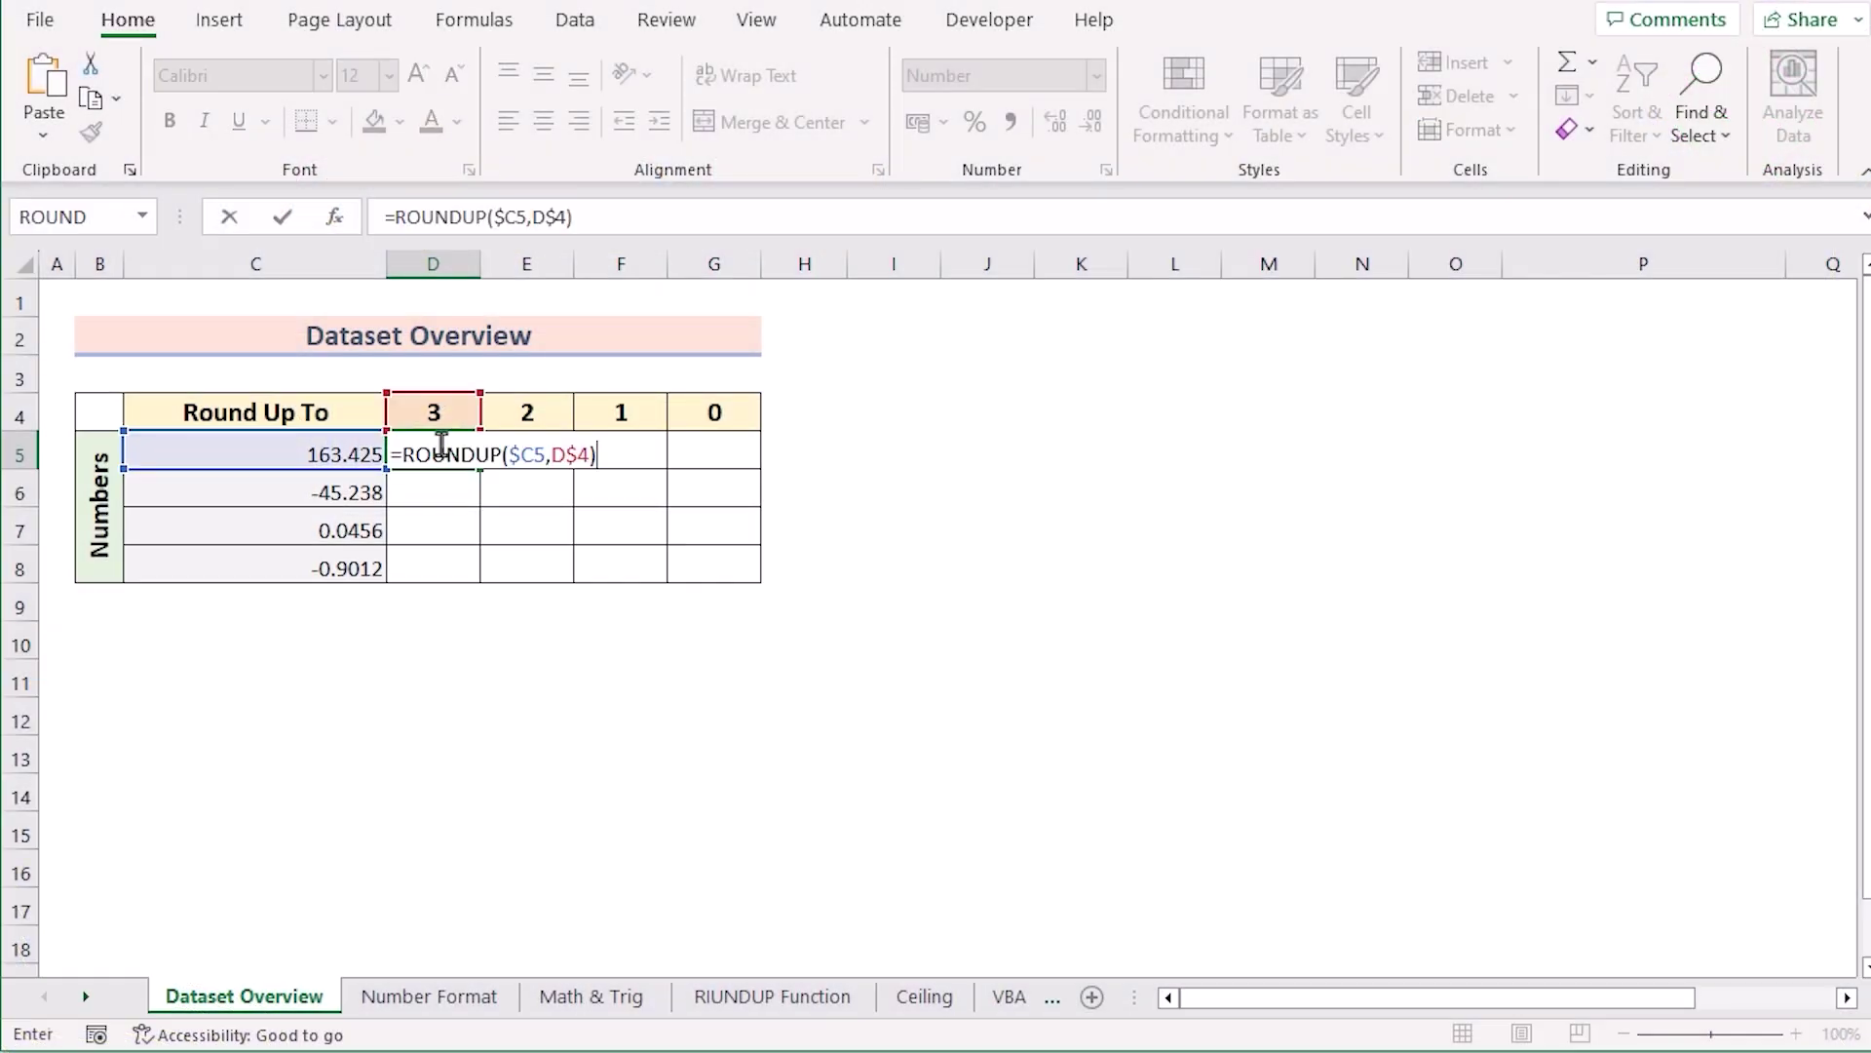
Commit =ROUNDUP($C5,D$4) in D5, returning 163.425, and reselect D5 to show the formula
{"action": "key", "text": "Return"}
{"action": "left_click", "coordinate": [467, 449]}
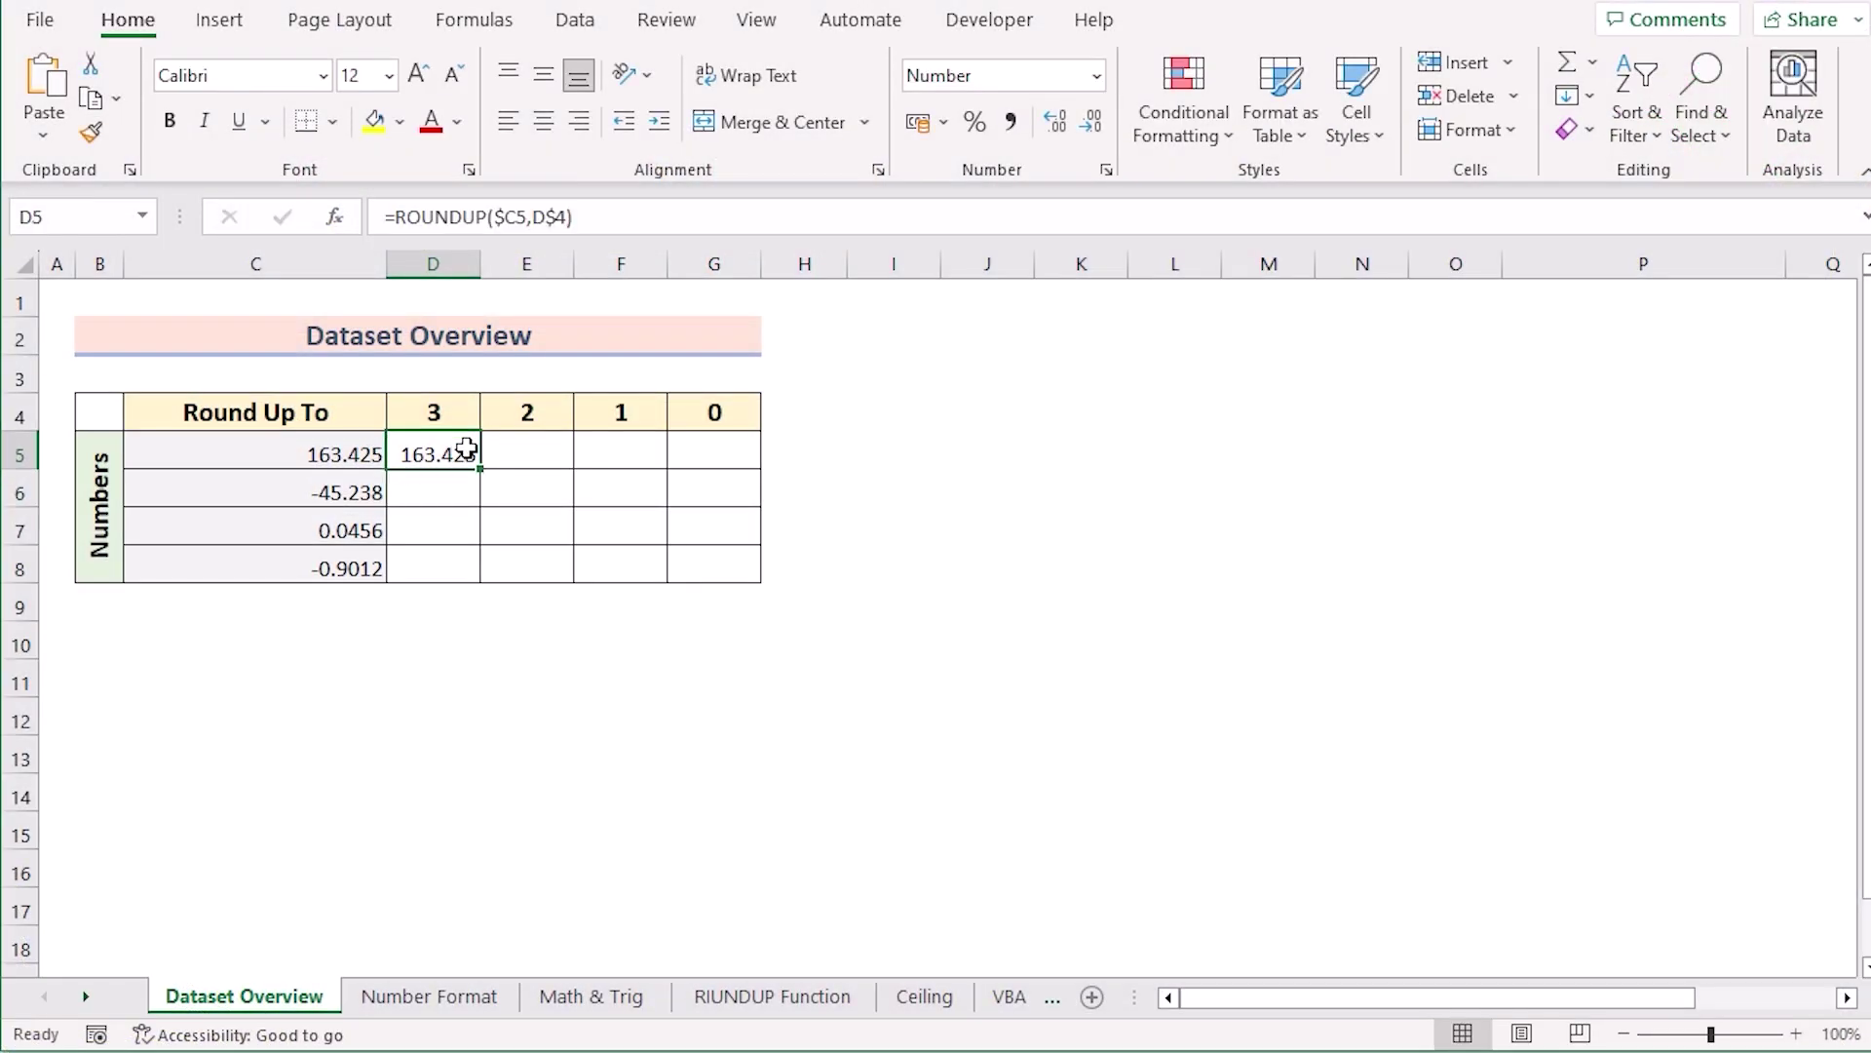
Fill D5's formula across to G5, then highlight the numbers C5:C8 and decimal places D4:G4
{"action": "left_click_drag", "start_coordinate": [482, 468], "coordinate": [750, 575]}
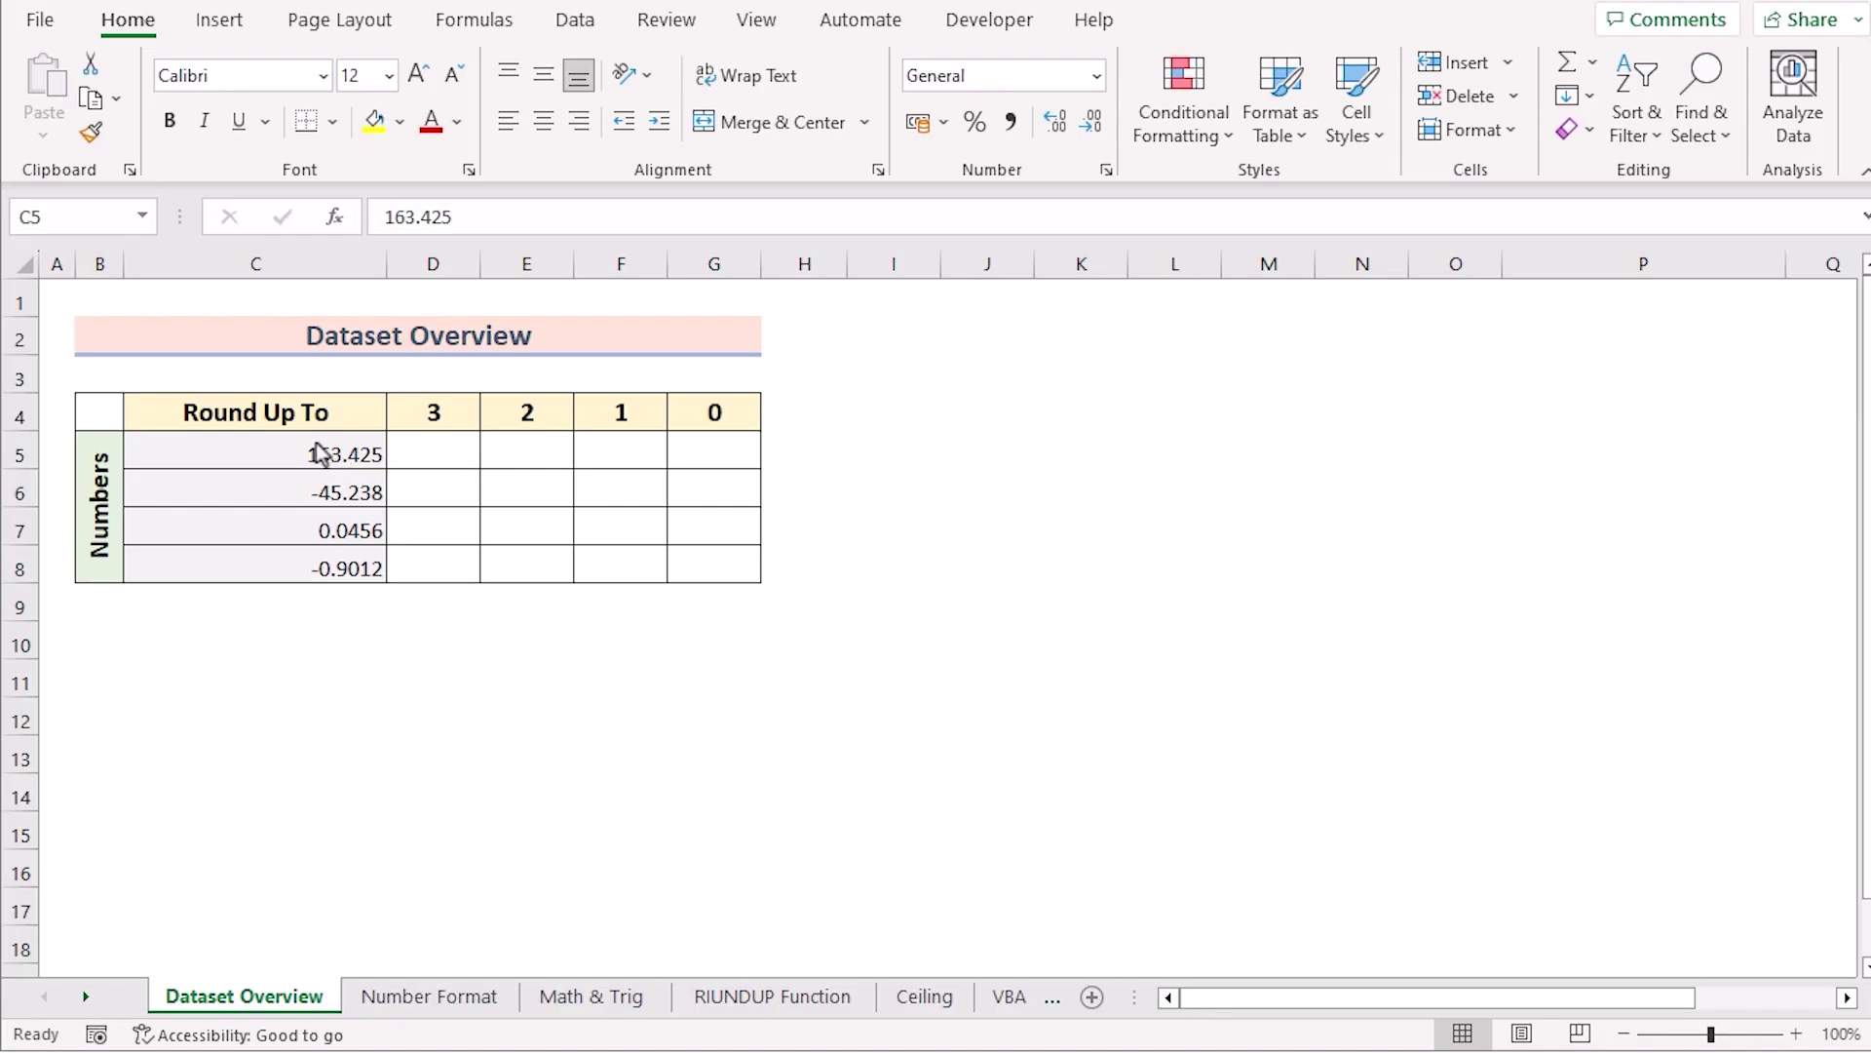
{"action": "left_click", "coordinate": [263, 444]}
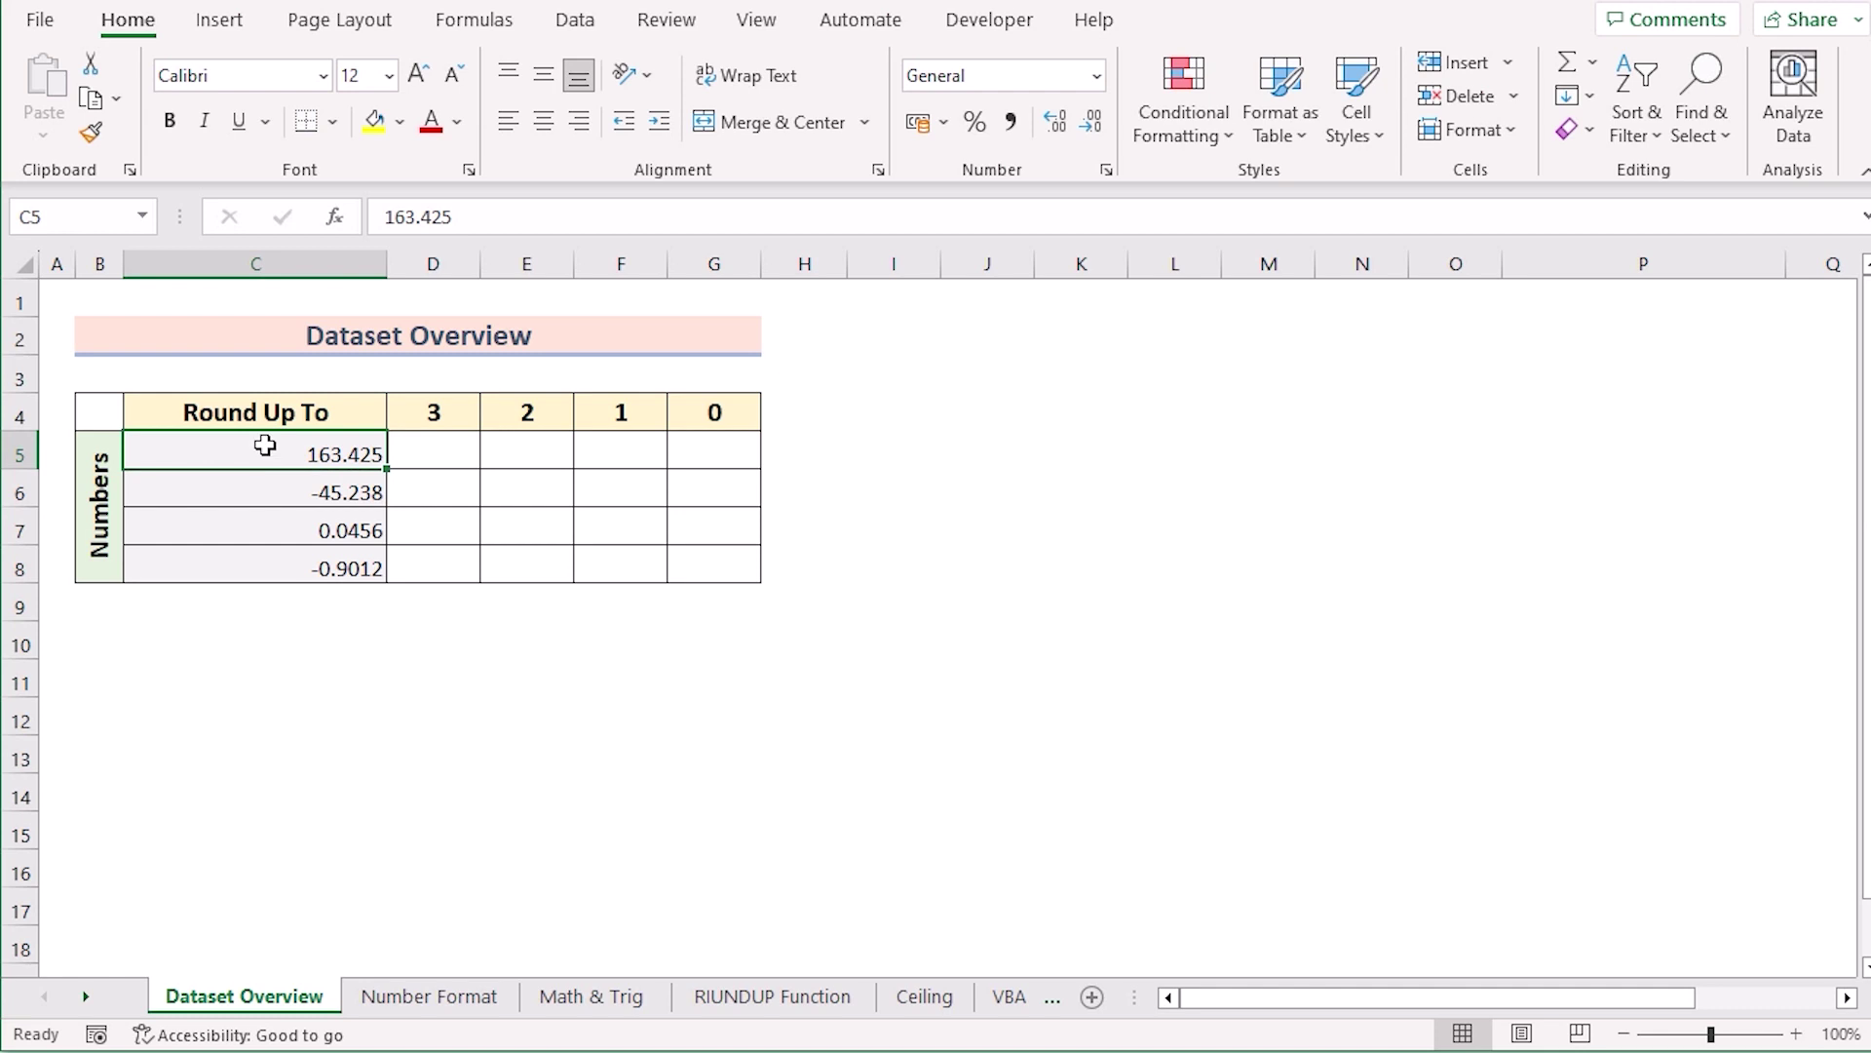
{"action": "left_click", "coordinate": [233, 562], "text": "shift"}
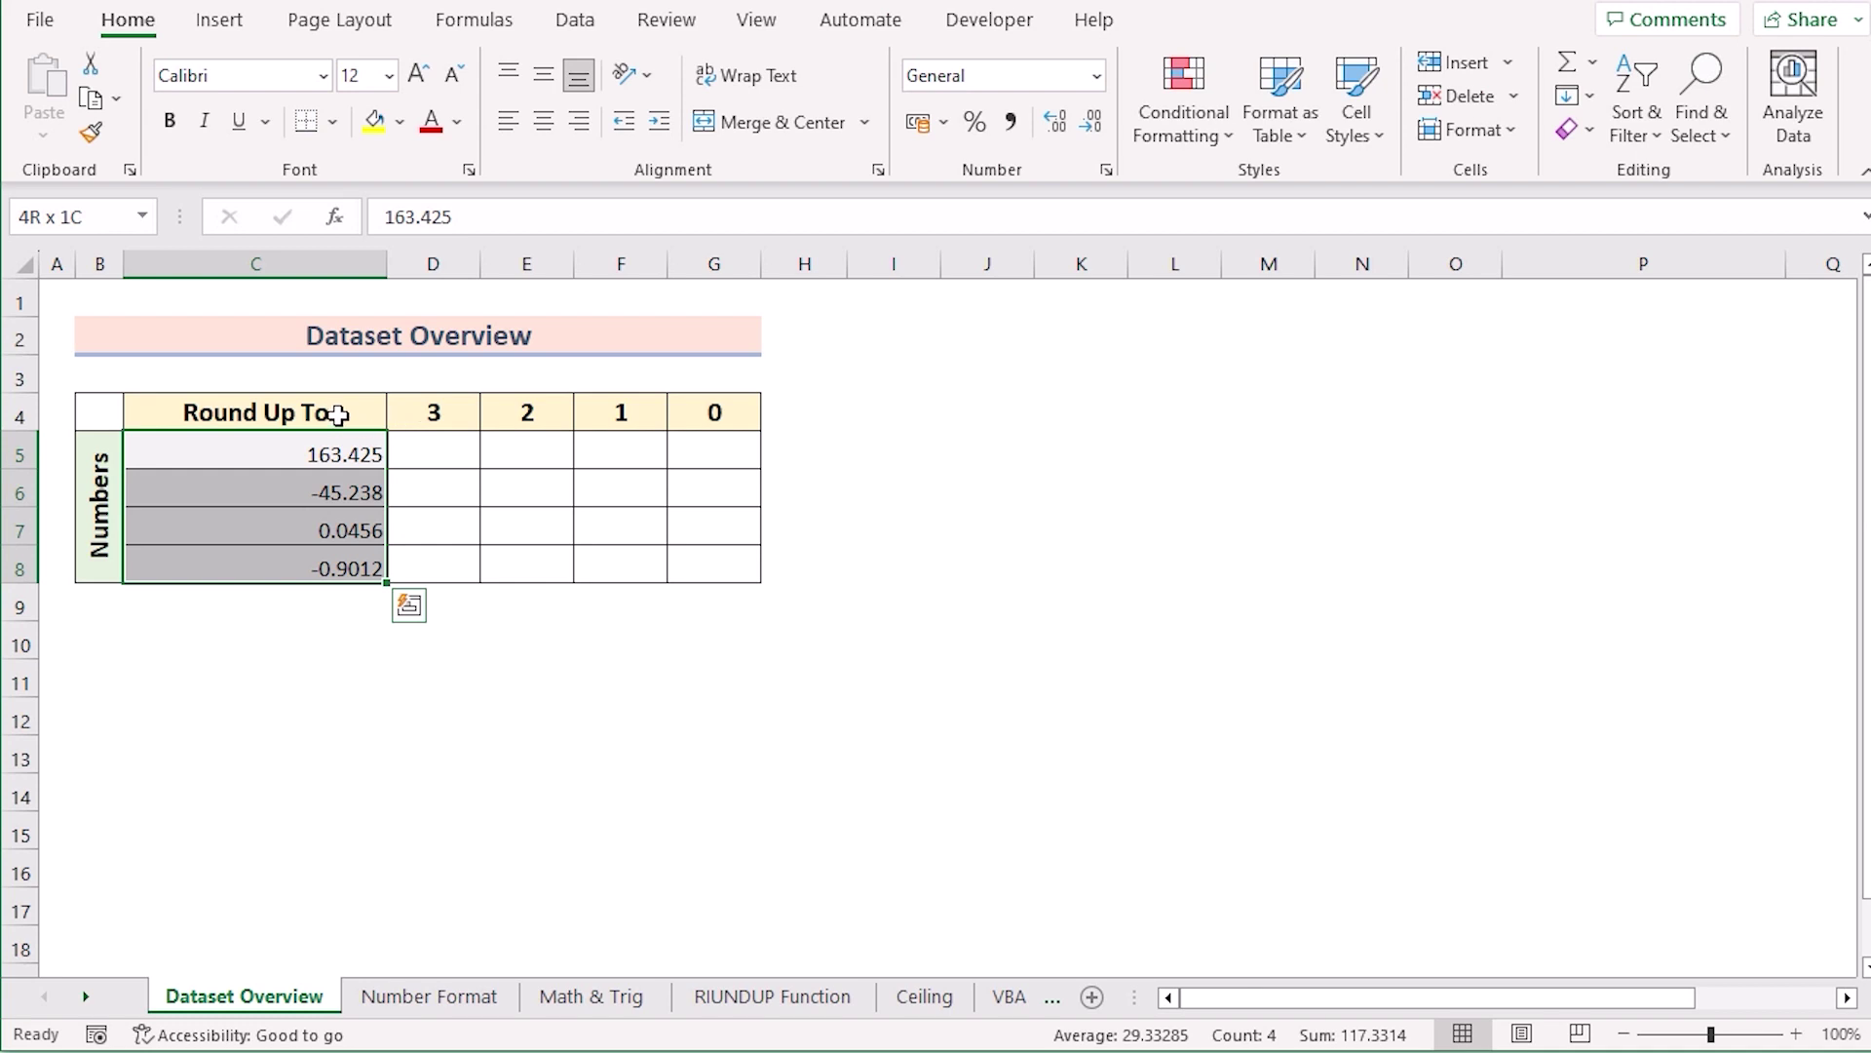
{"action": "left_click", "coordinate": [407, 409]}
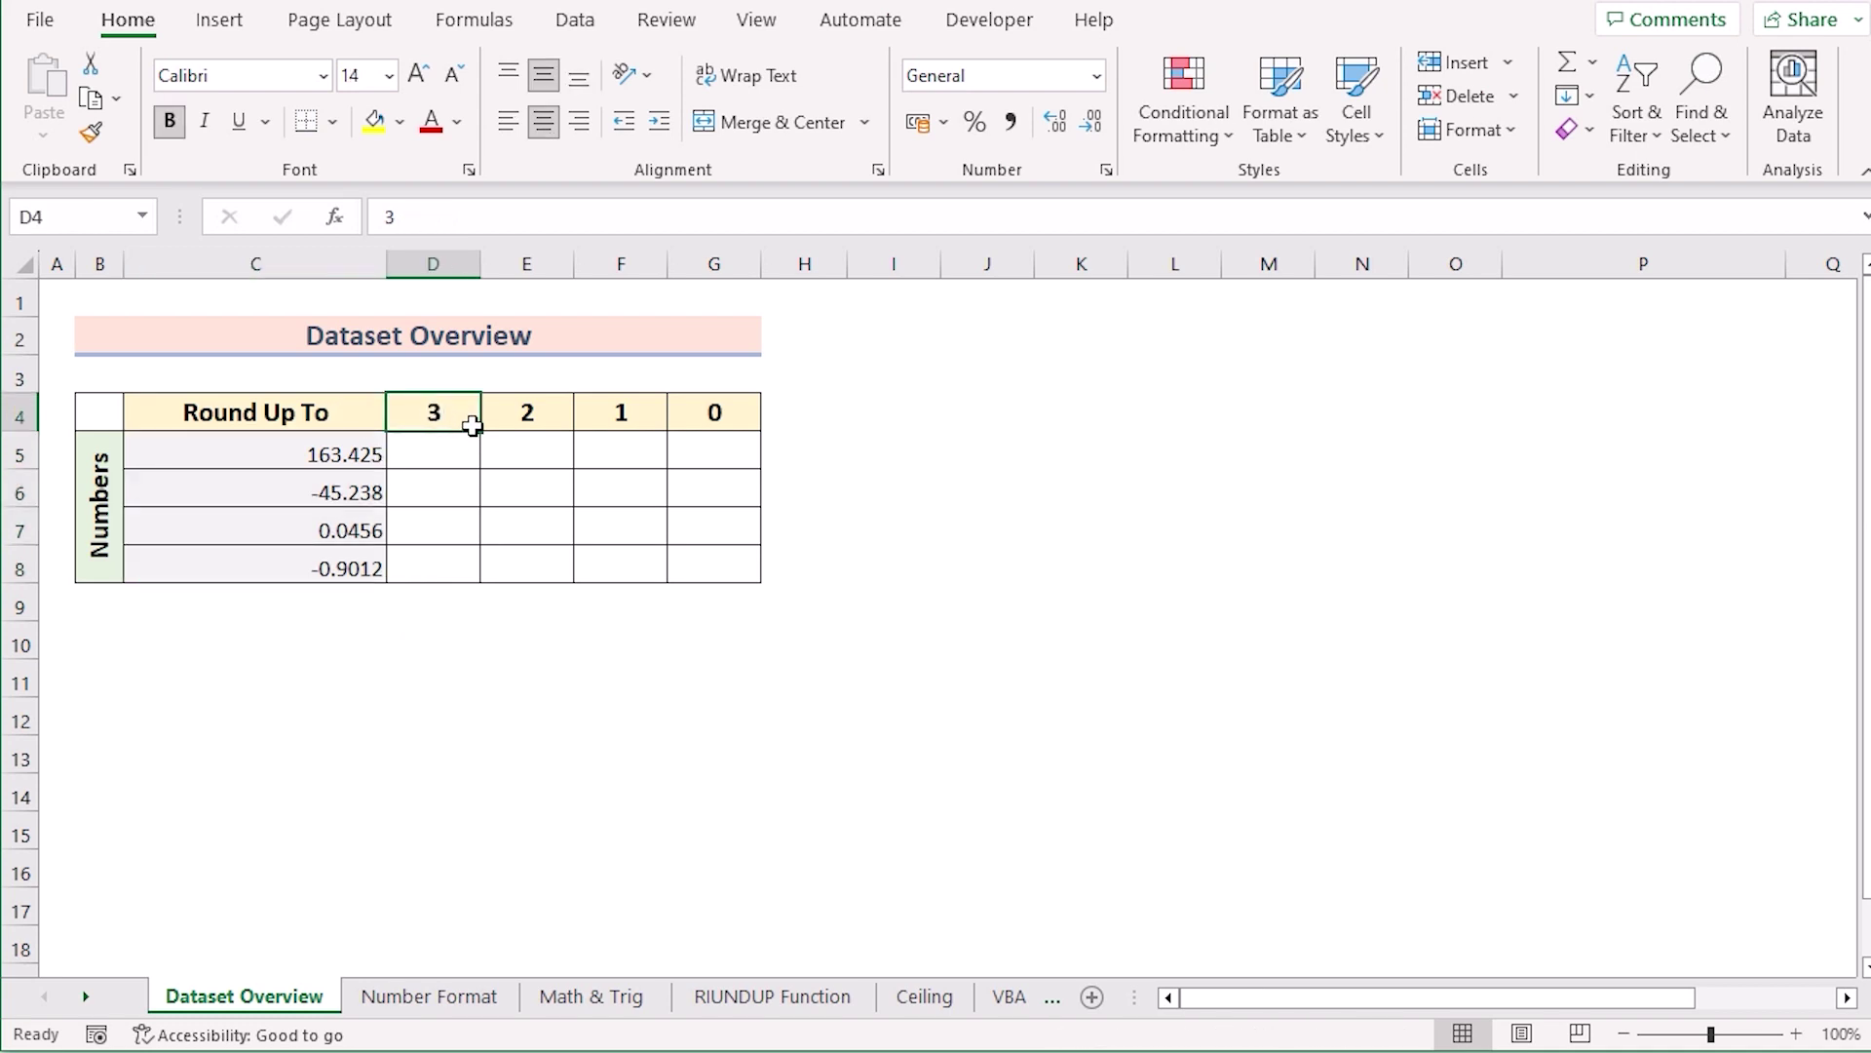
{"action": "left_click", "coordinate": [689, 405], "text": "shift"}
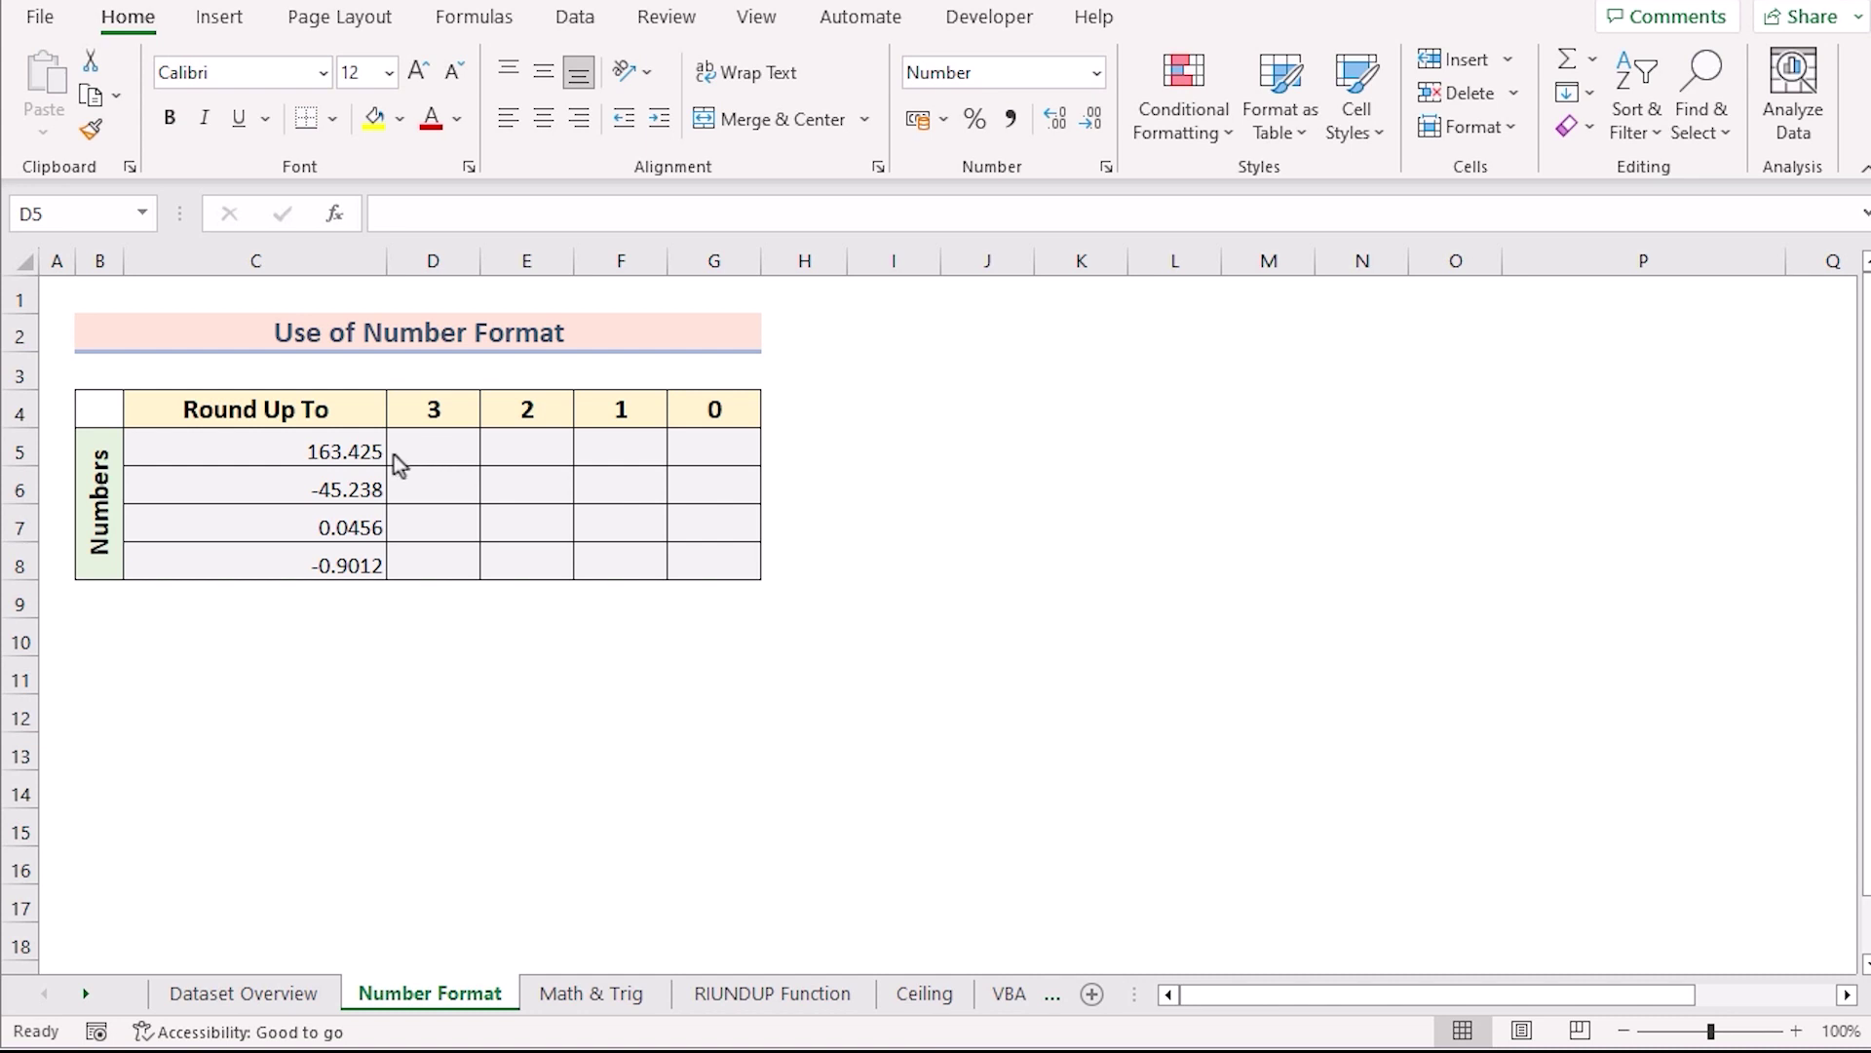
Copy the four numbers from C5:C8 into every result cell D5:G8 and clear the copy marquee
{"action": "left_click", "coordinate": [264, 444]}
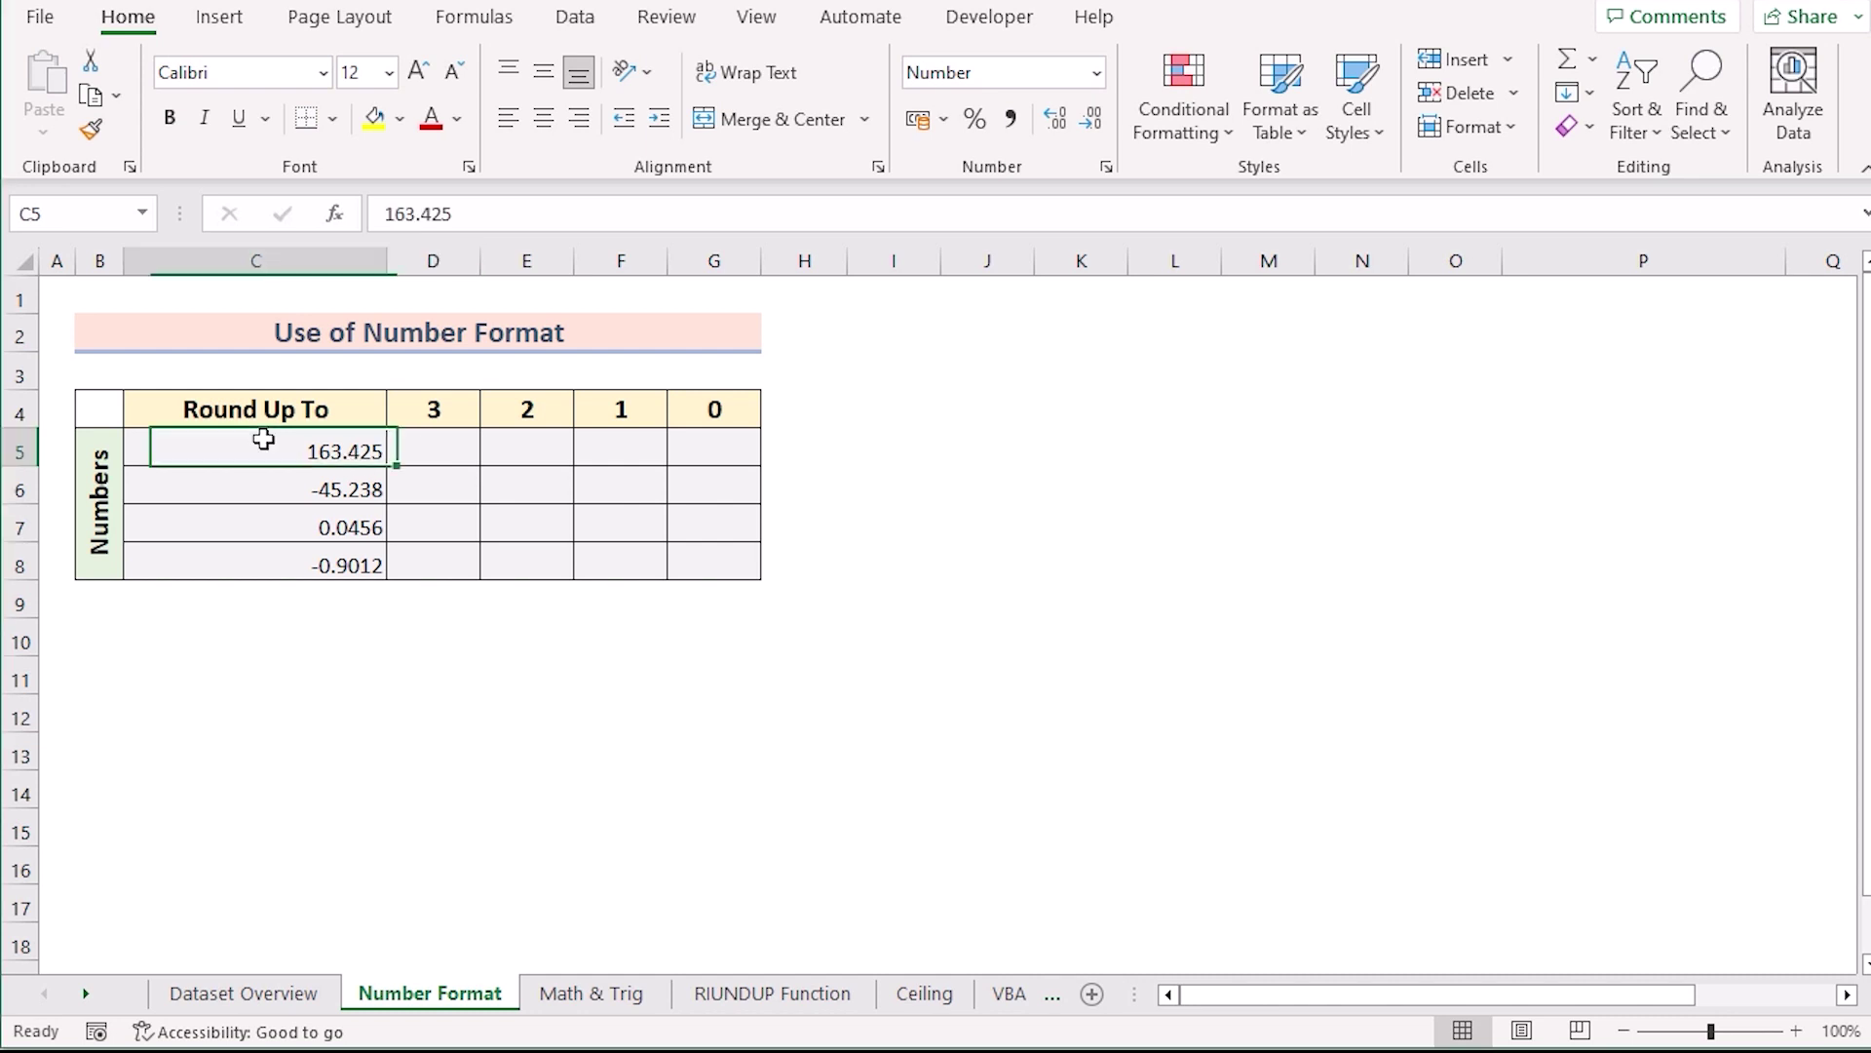
{"action": "left_click", "coordinate": [268, 552], "text": "shift"}
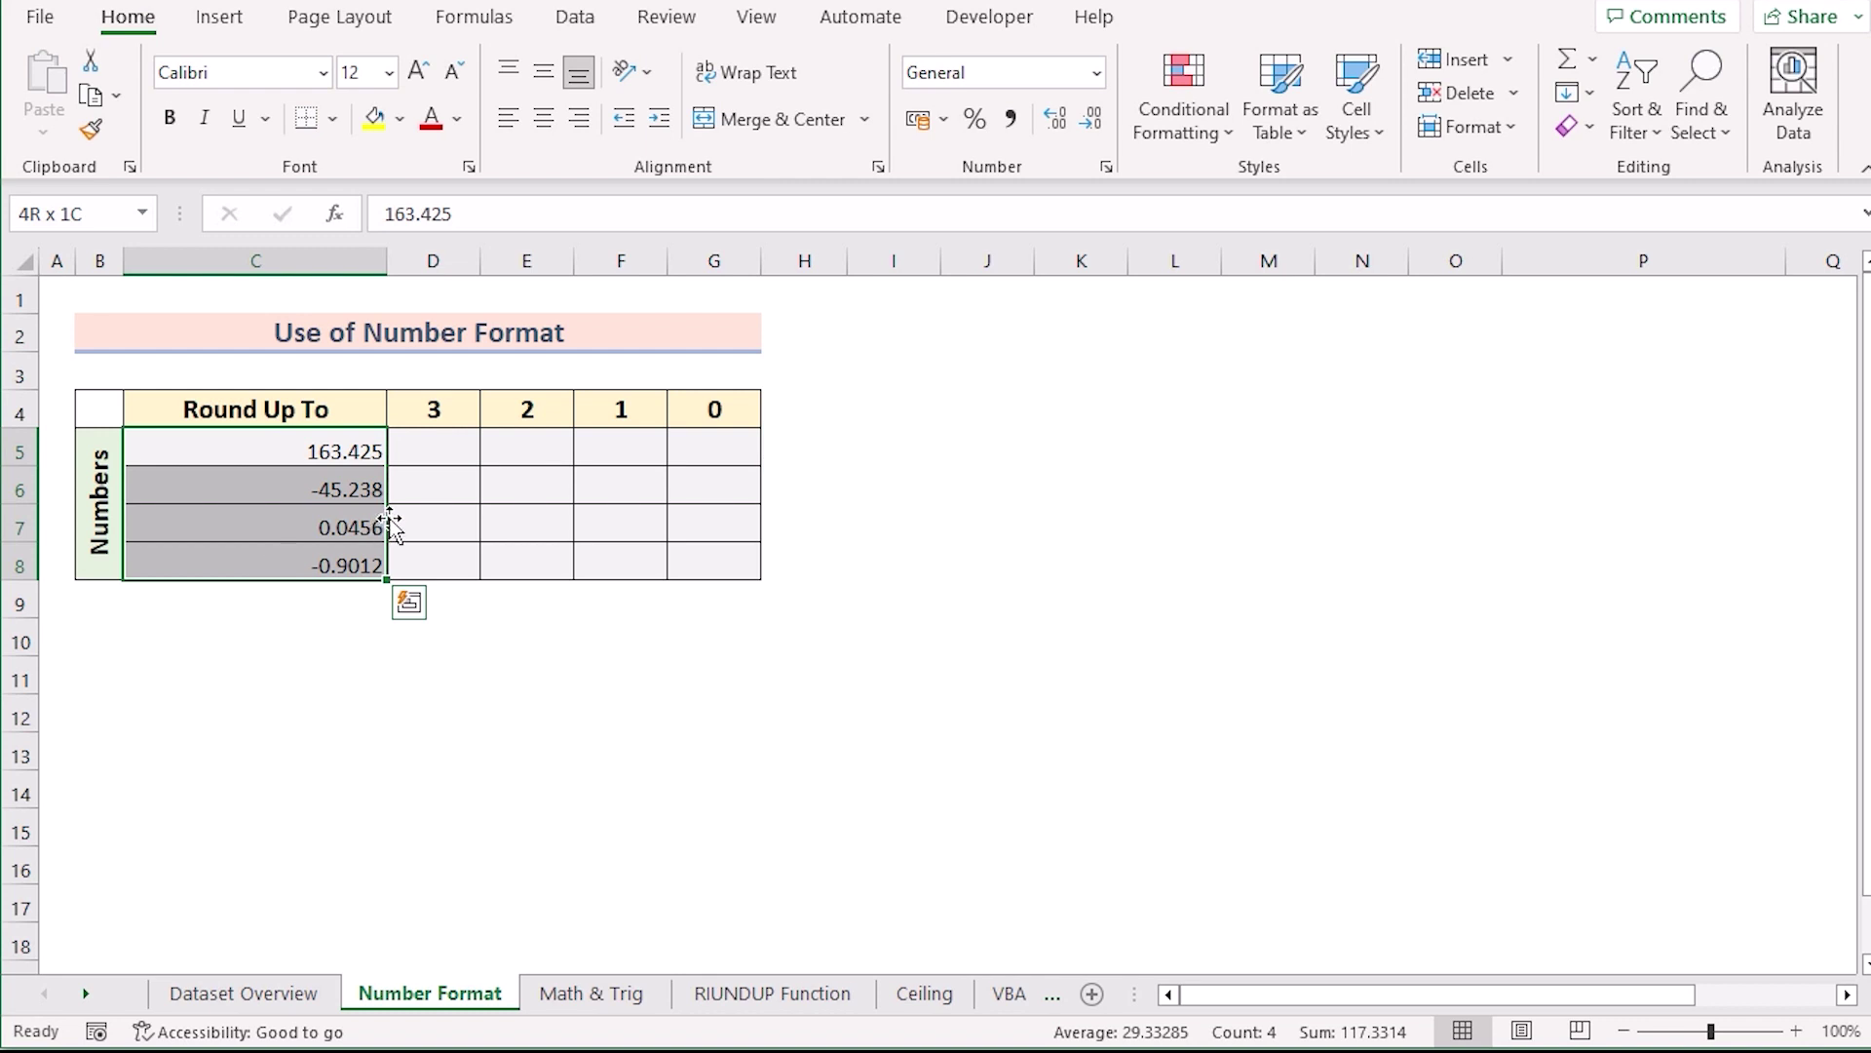
{"action": "key", "text": "ctrl+c"}
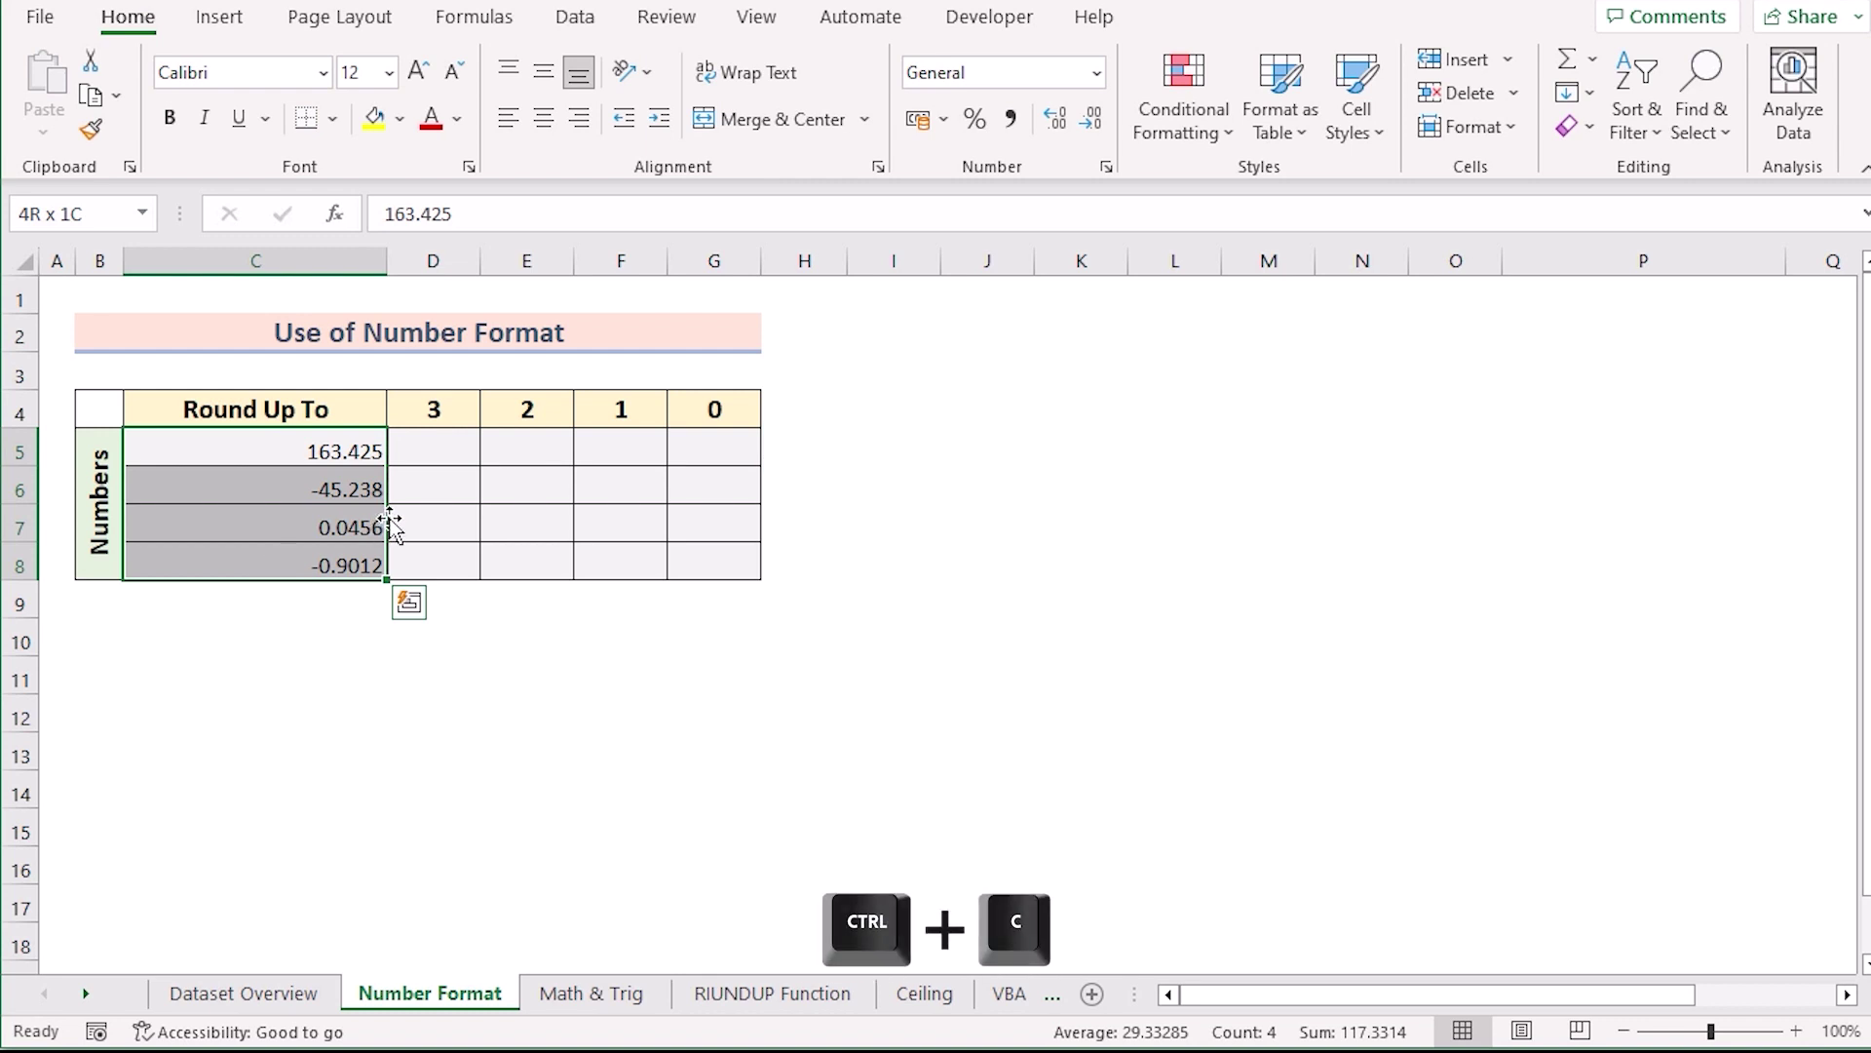
{"action": "left_click", "coordinate": [421, 450]}
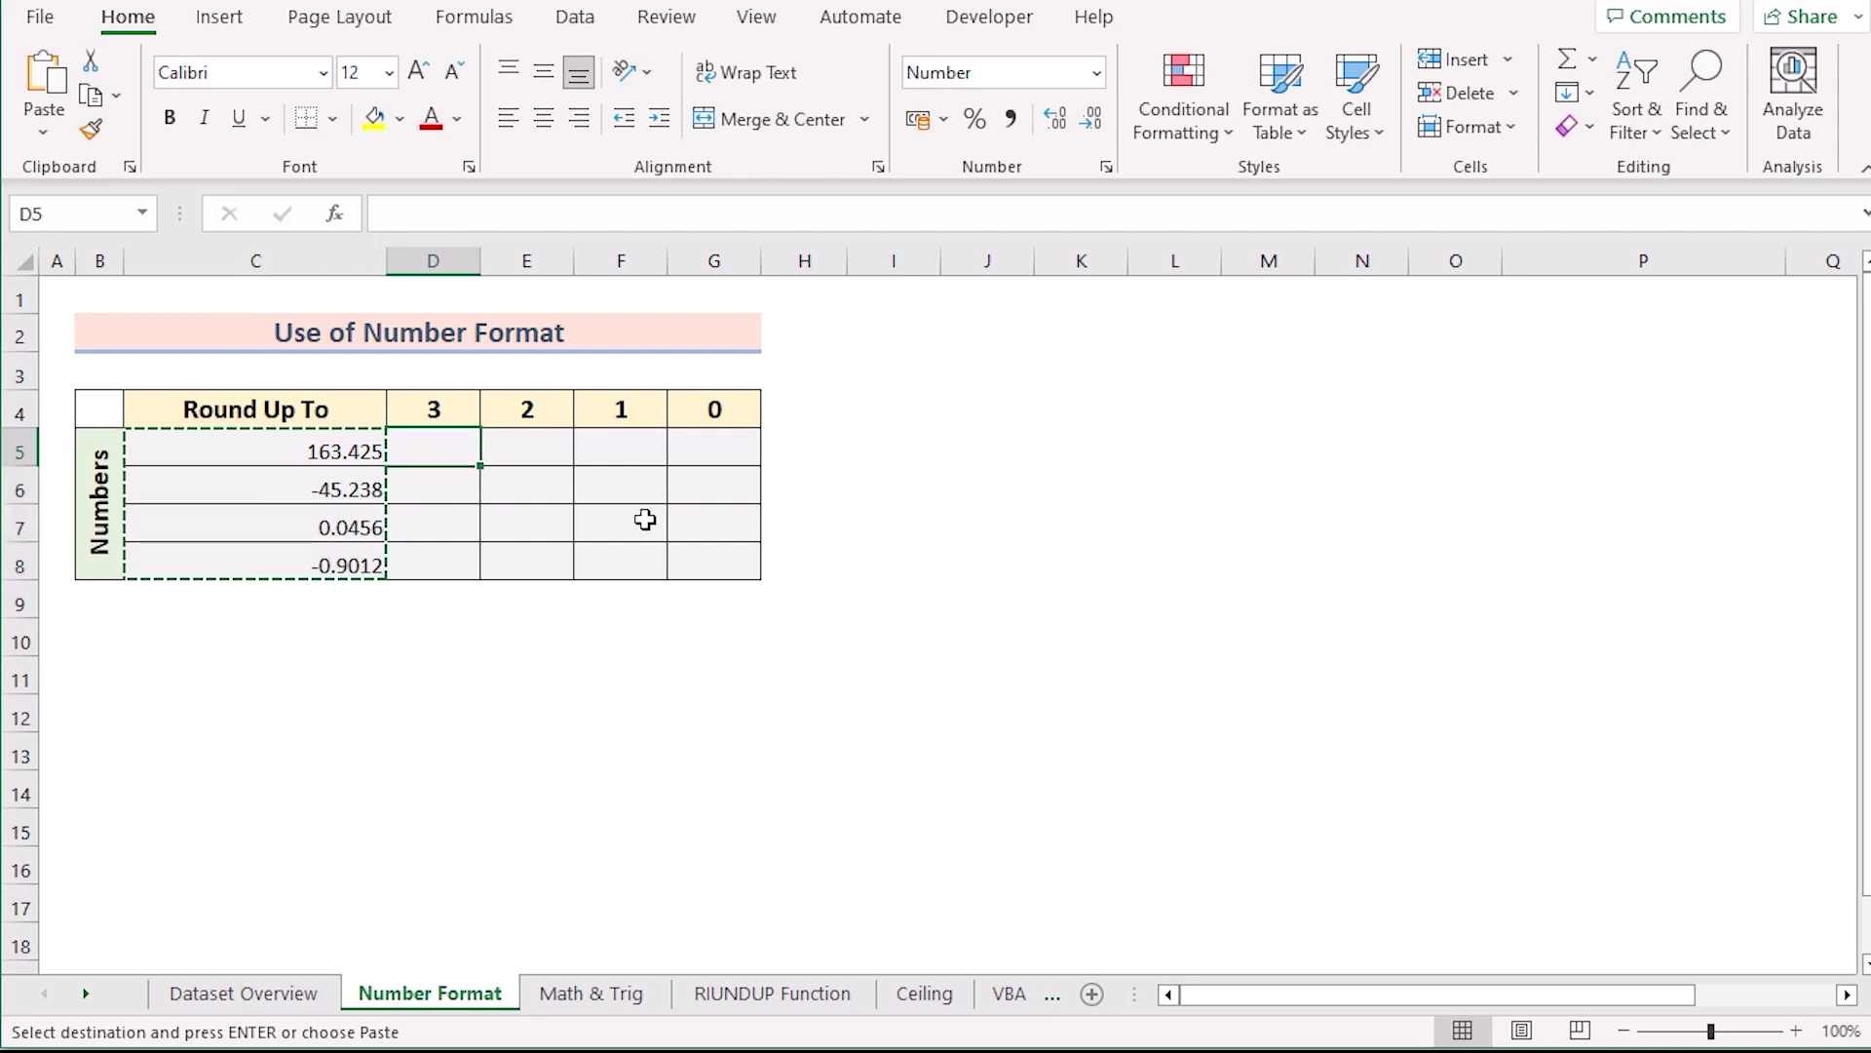
{"action": "left_click", "coordinate": [722, 565], "text": "shift"}
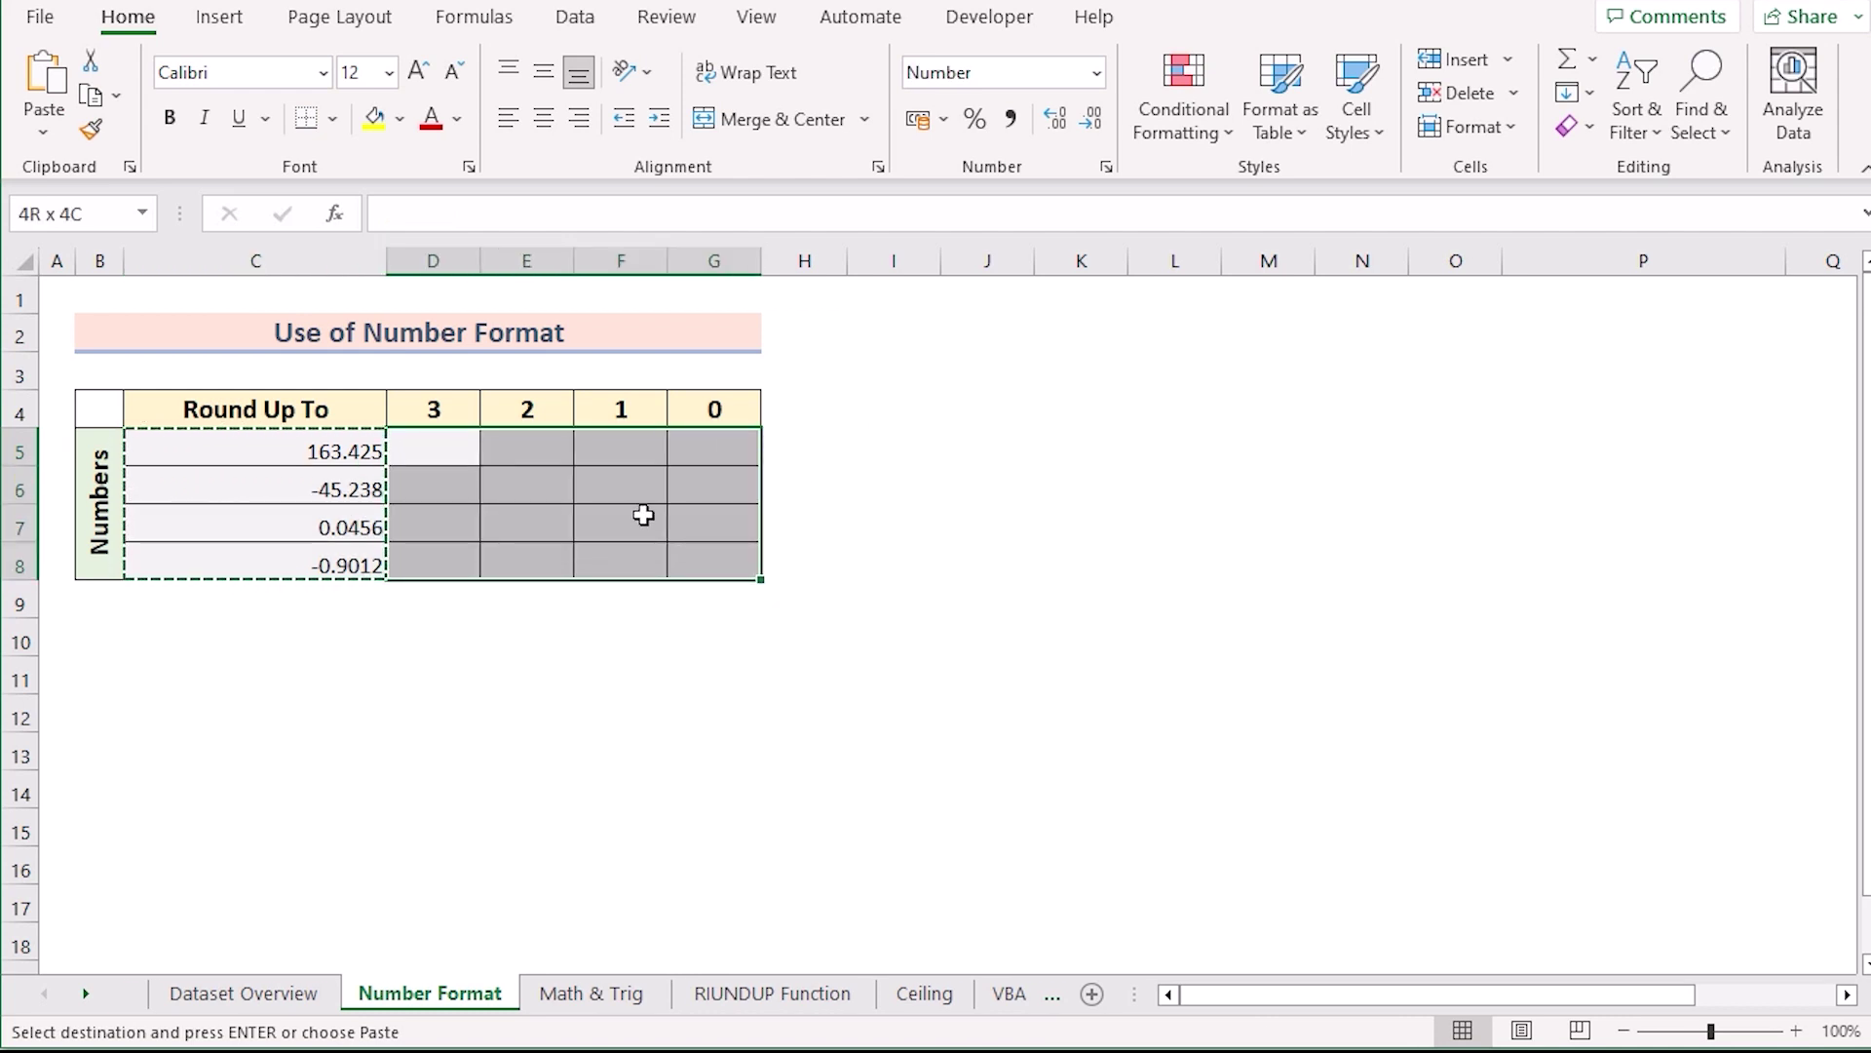
{"action": "key", "text": "ctrl+v"}
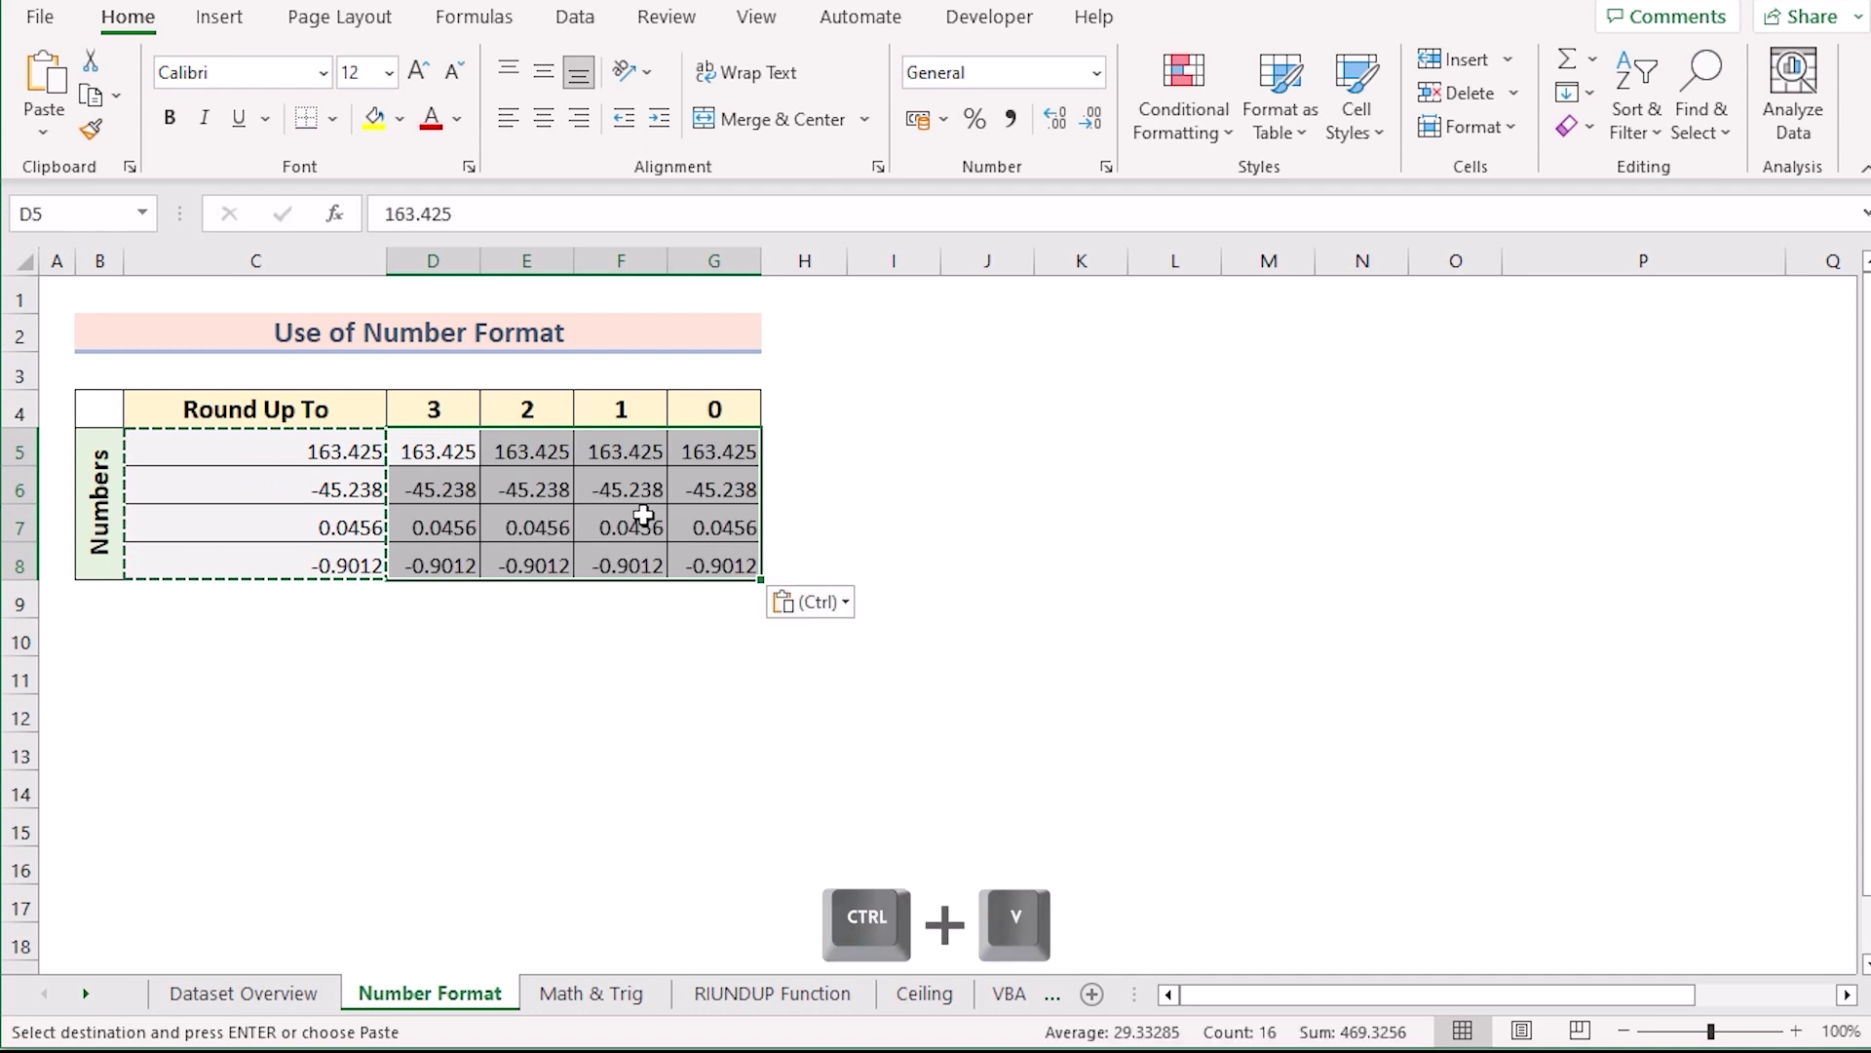
{"action": "left_click", "coordinate": [435, 451]}
{"action": "key", "text": "Escape"}
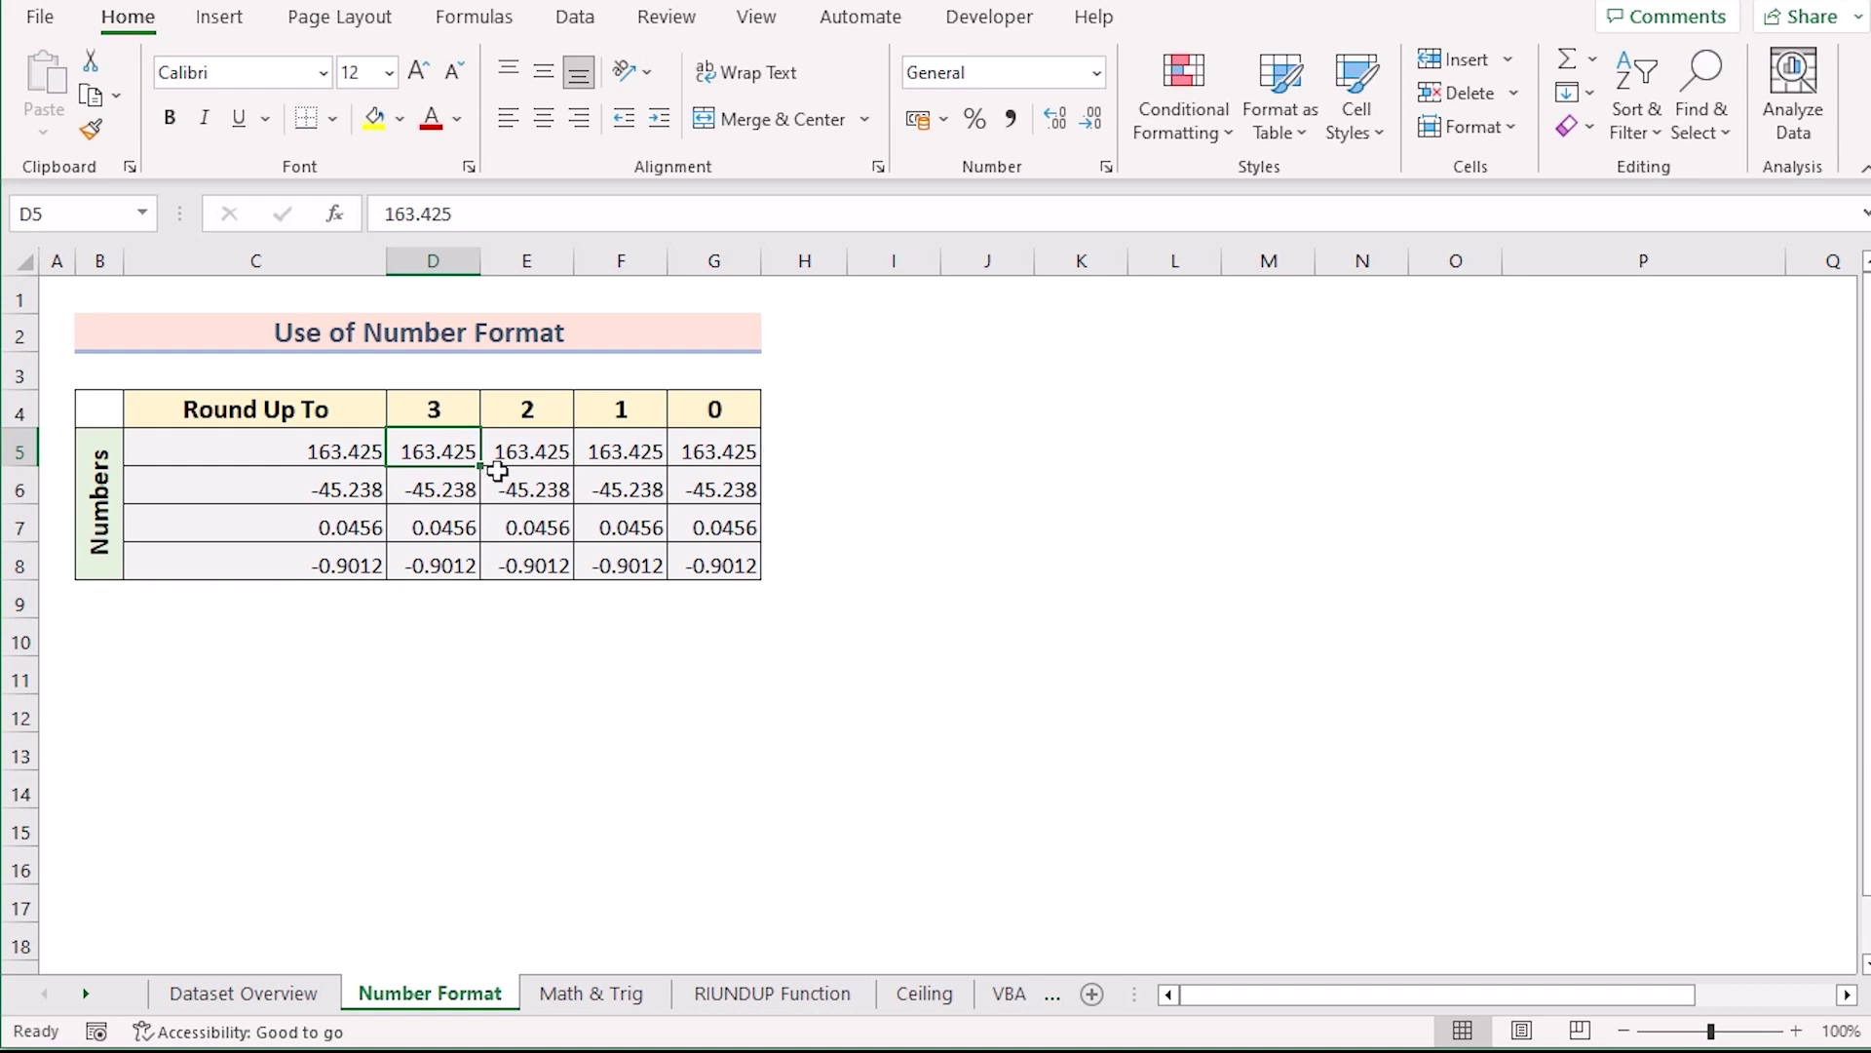
{"action": "left_click", "coordinate": [441, 565], "text": "shift"}
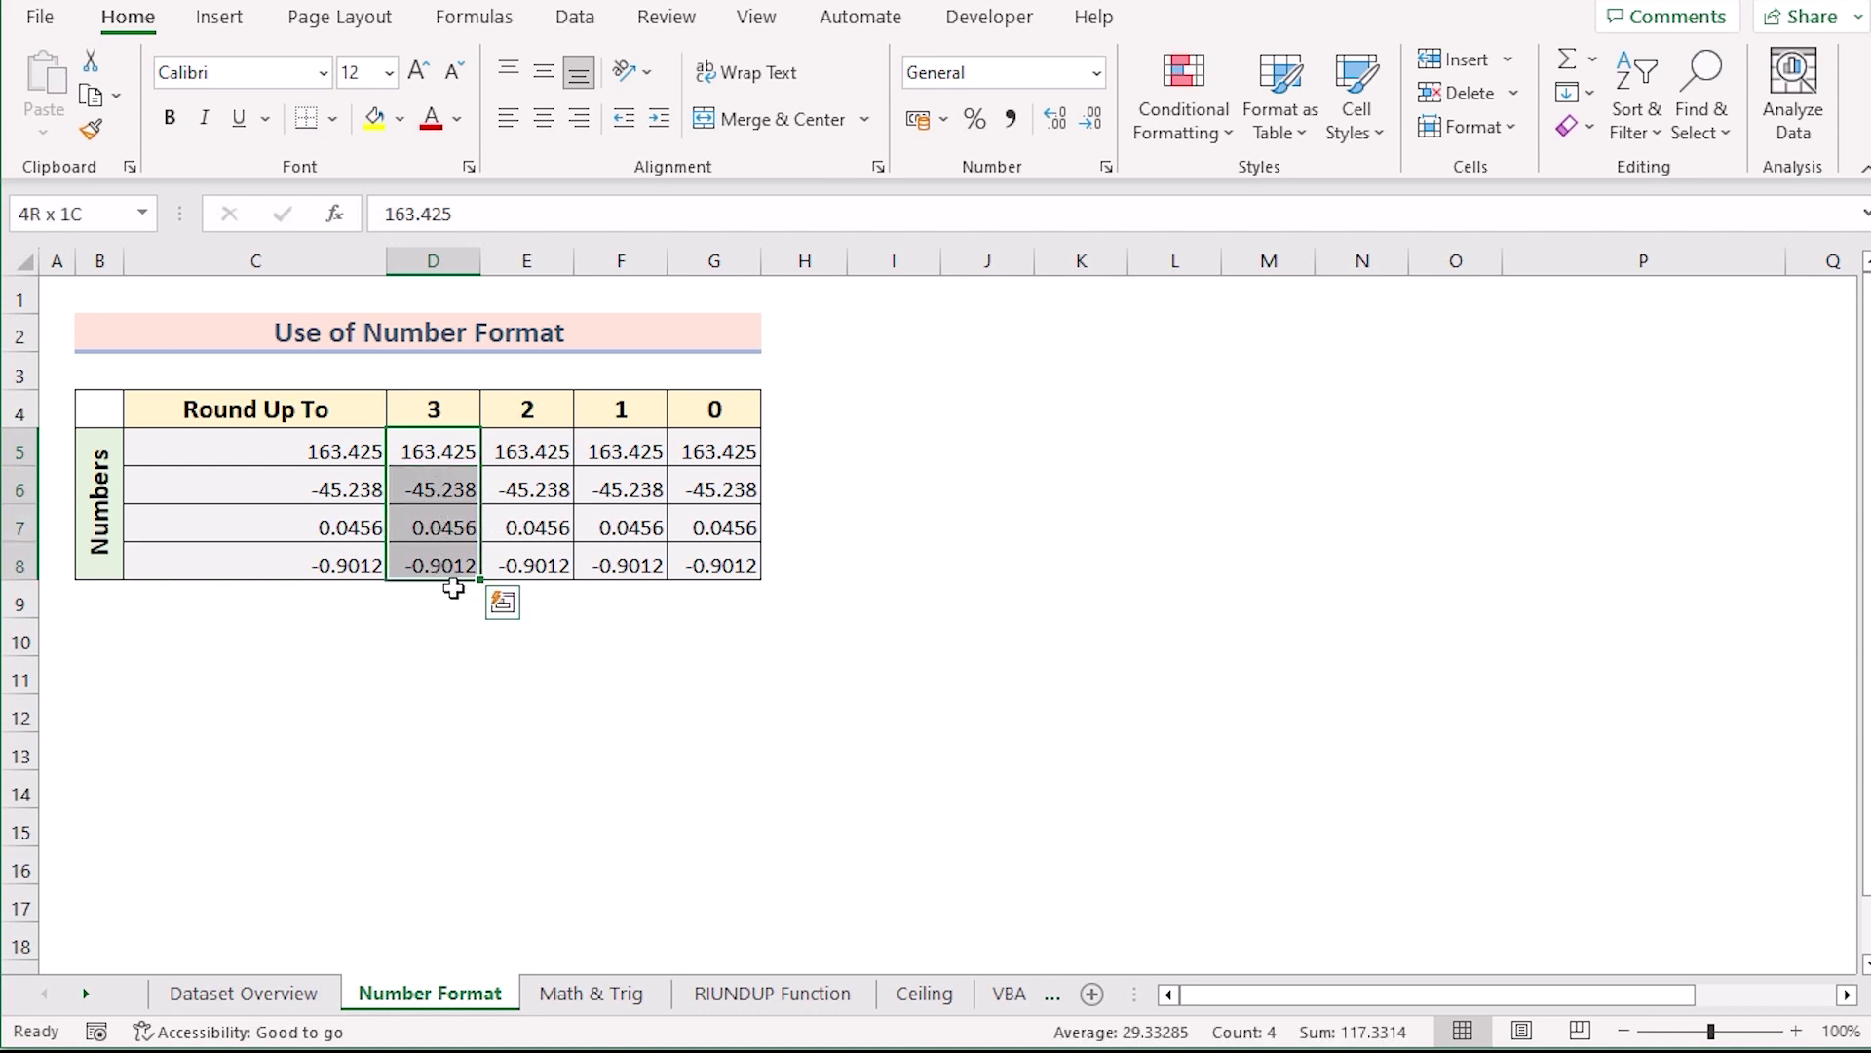
Format D5:D8 as Number with 3 decimal places, showing 163.425, -45.238, 0.046, -0.901
{"action": "key", "text": "ctrl+1"}
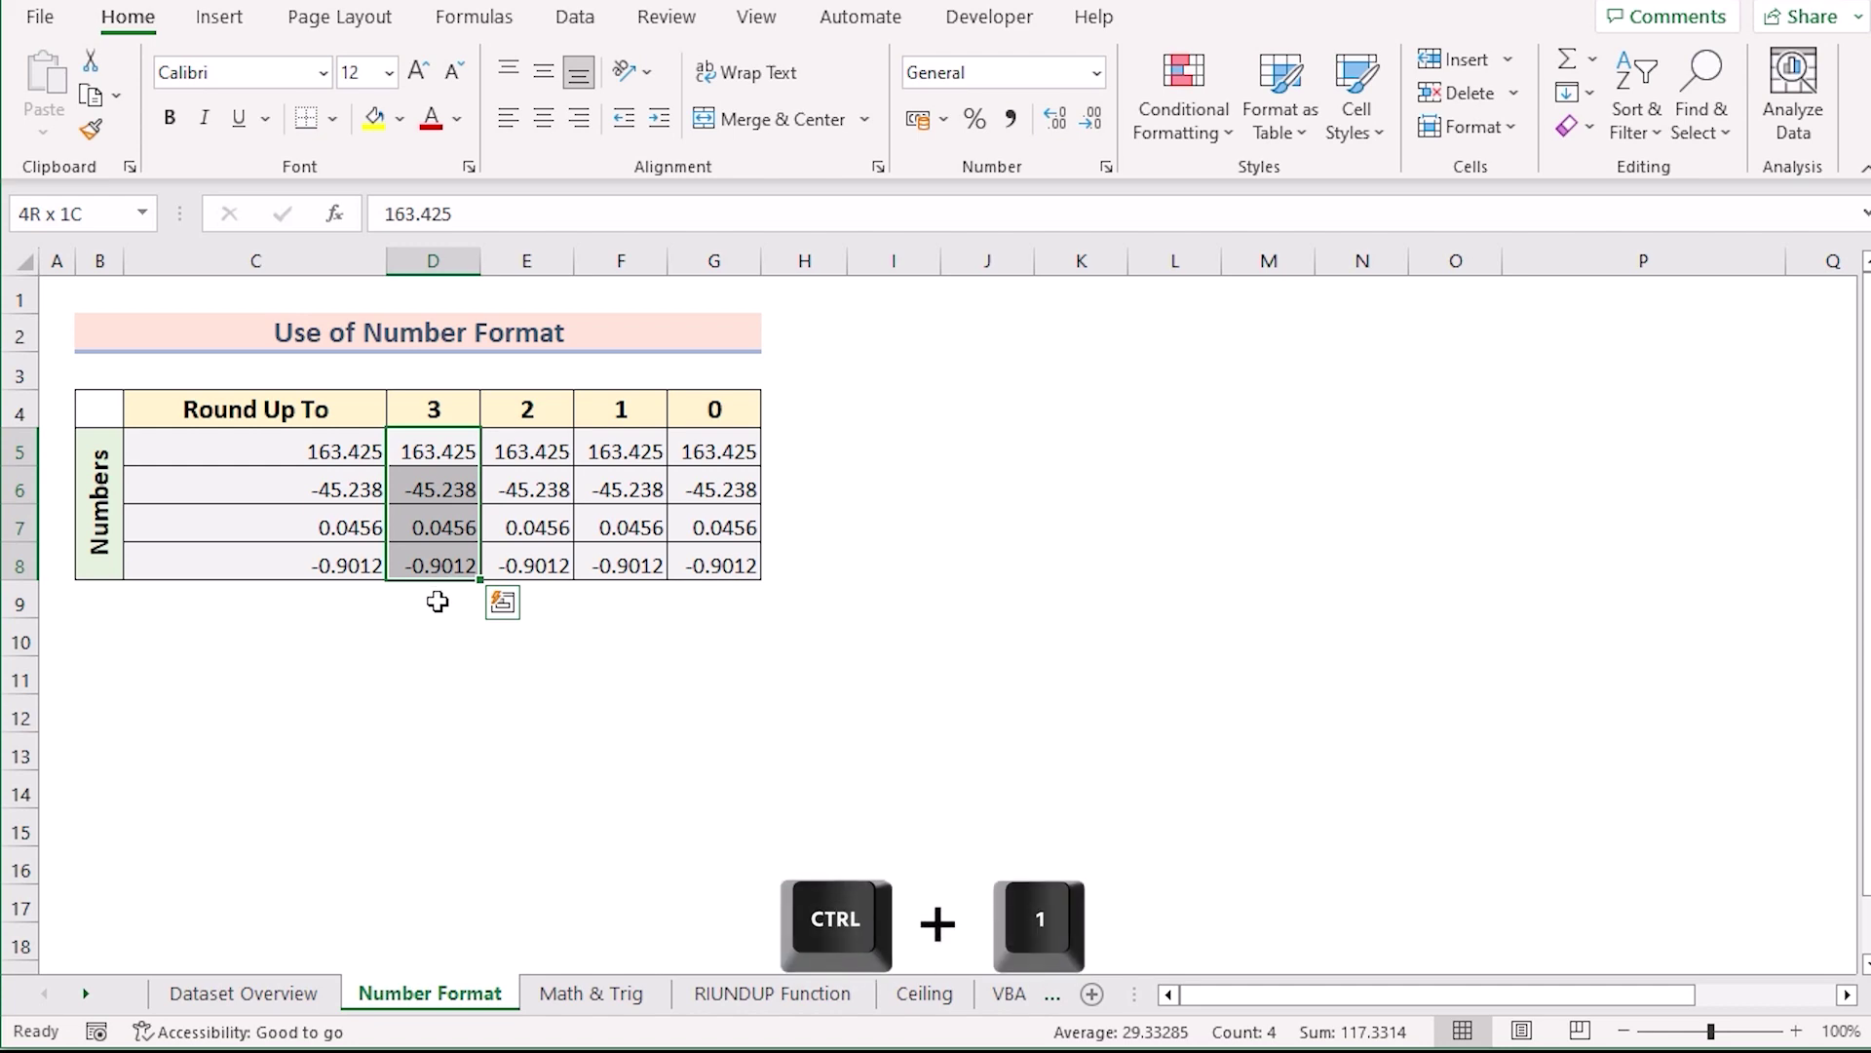
{"action": "left_click_drag", "start_coordinate": [914, 208], "coordinate": [1137, 234]}
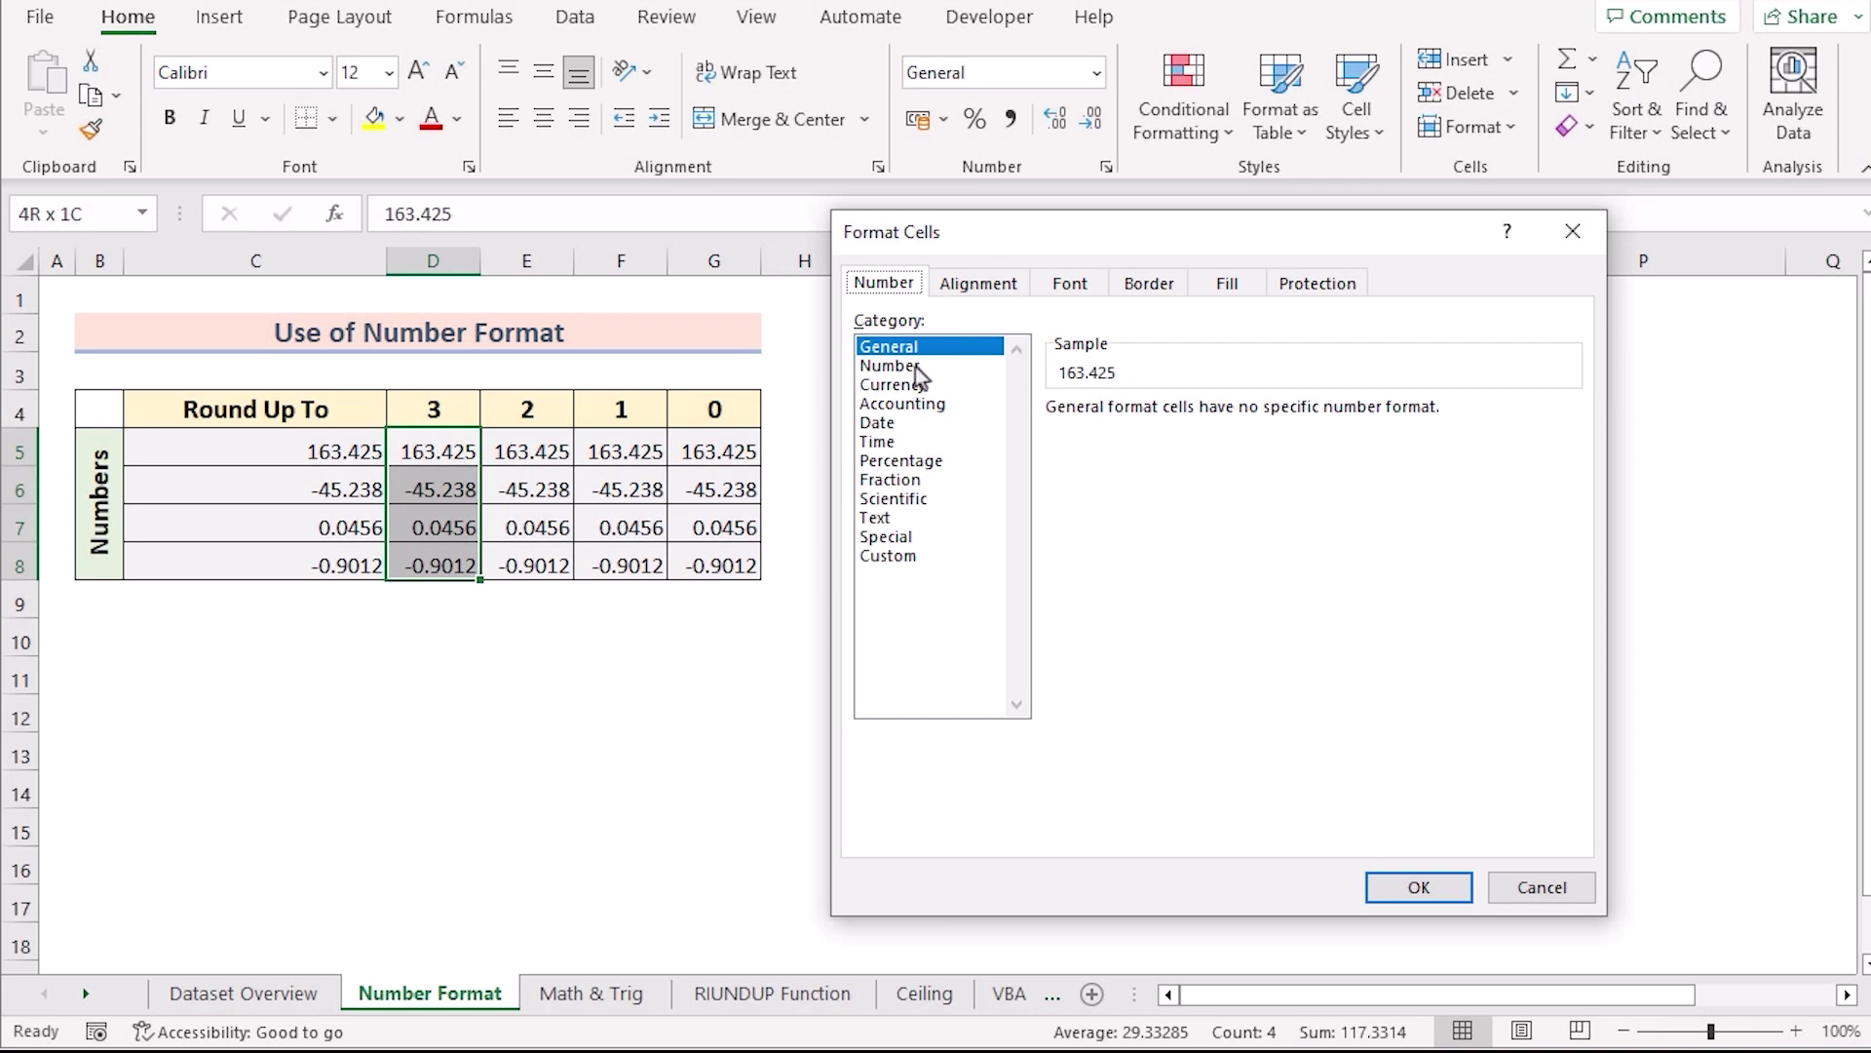
{"action": "left_click", "coordinate": [915, 367]}
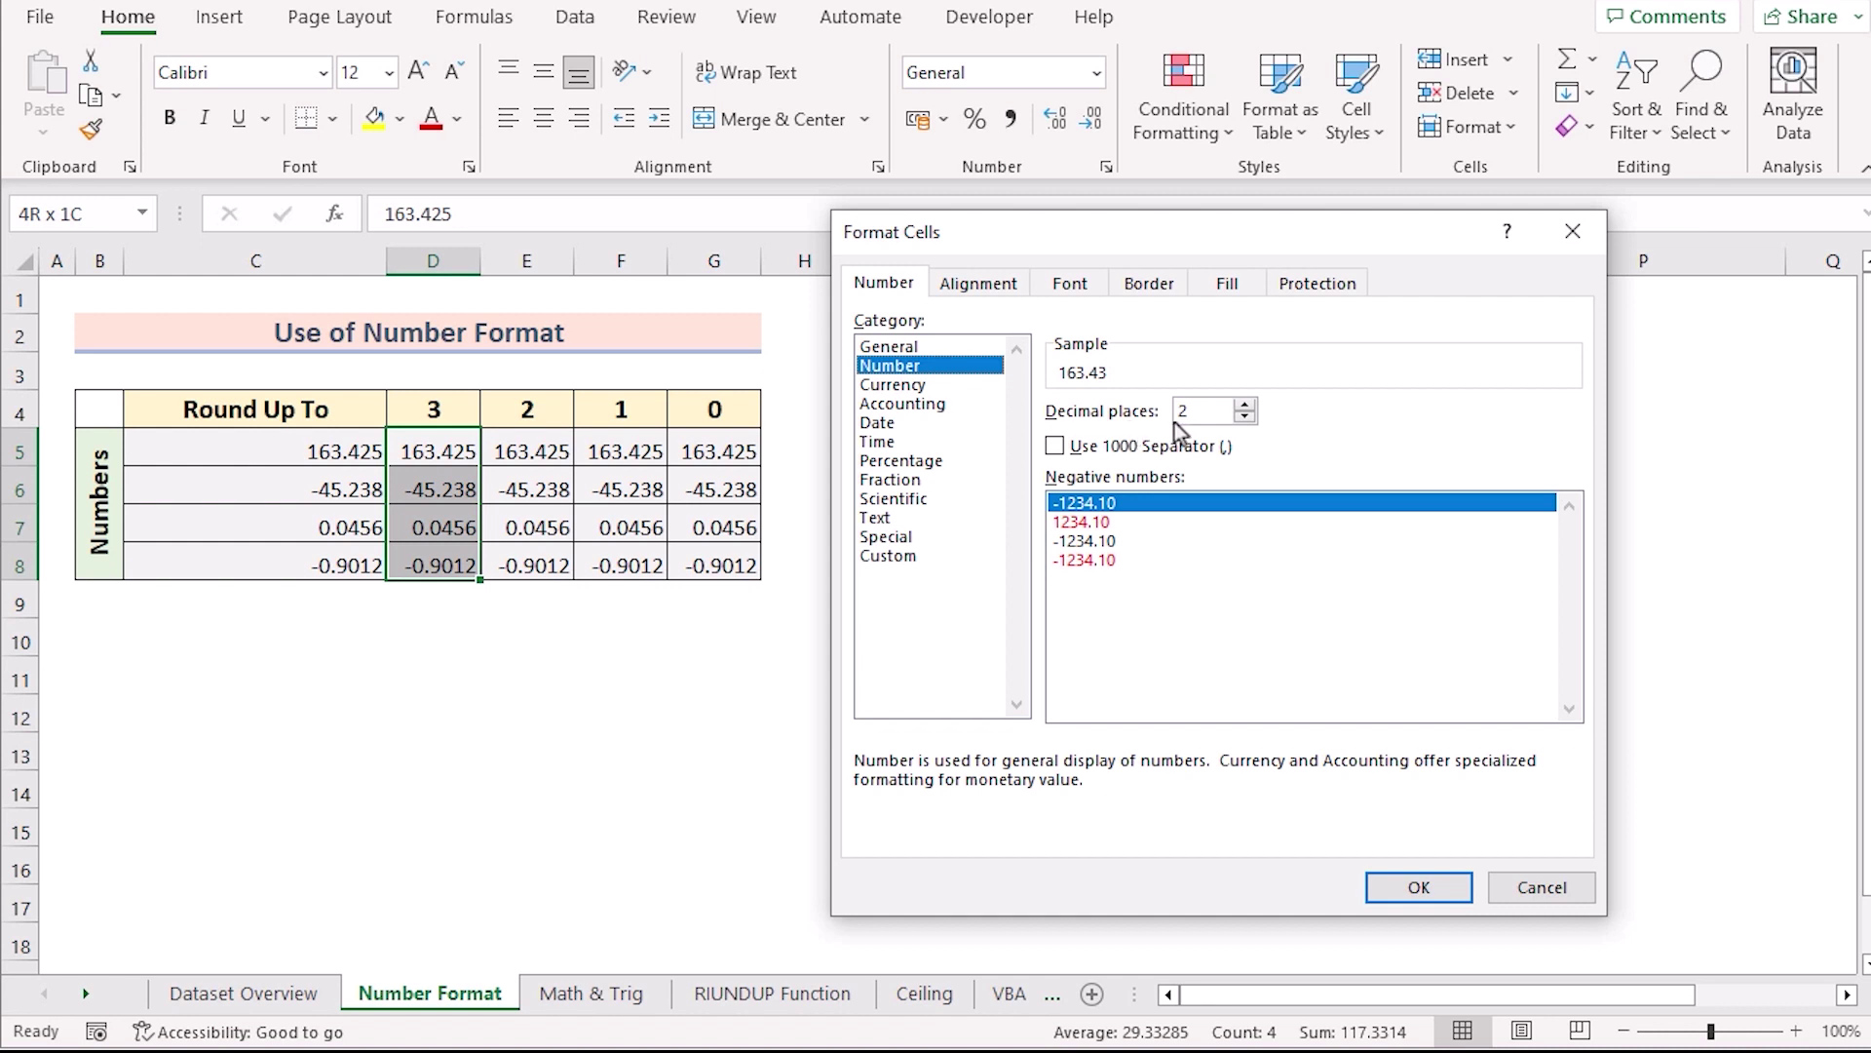
{"action": "key", "text": "BackSpace"}
{"action": "type", "text": "3"}
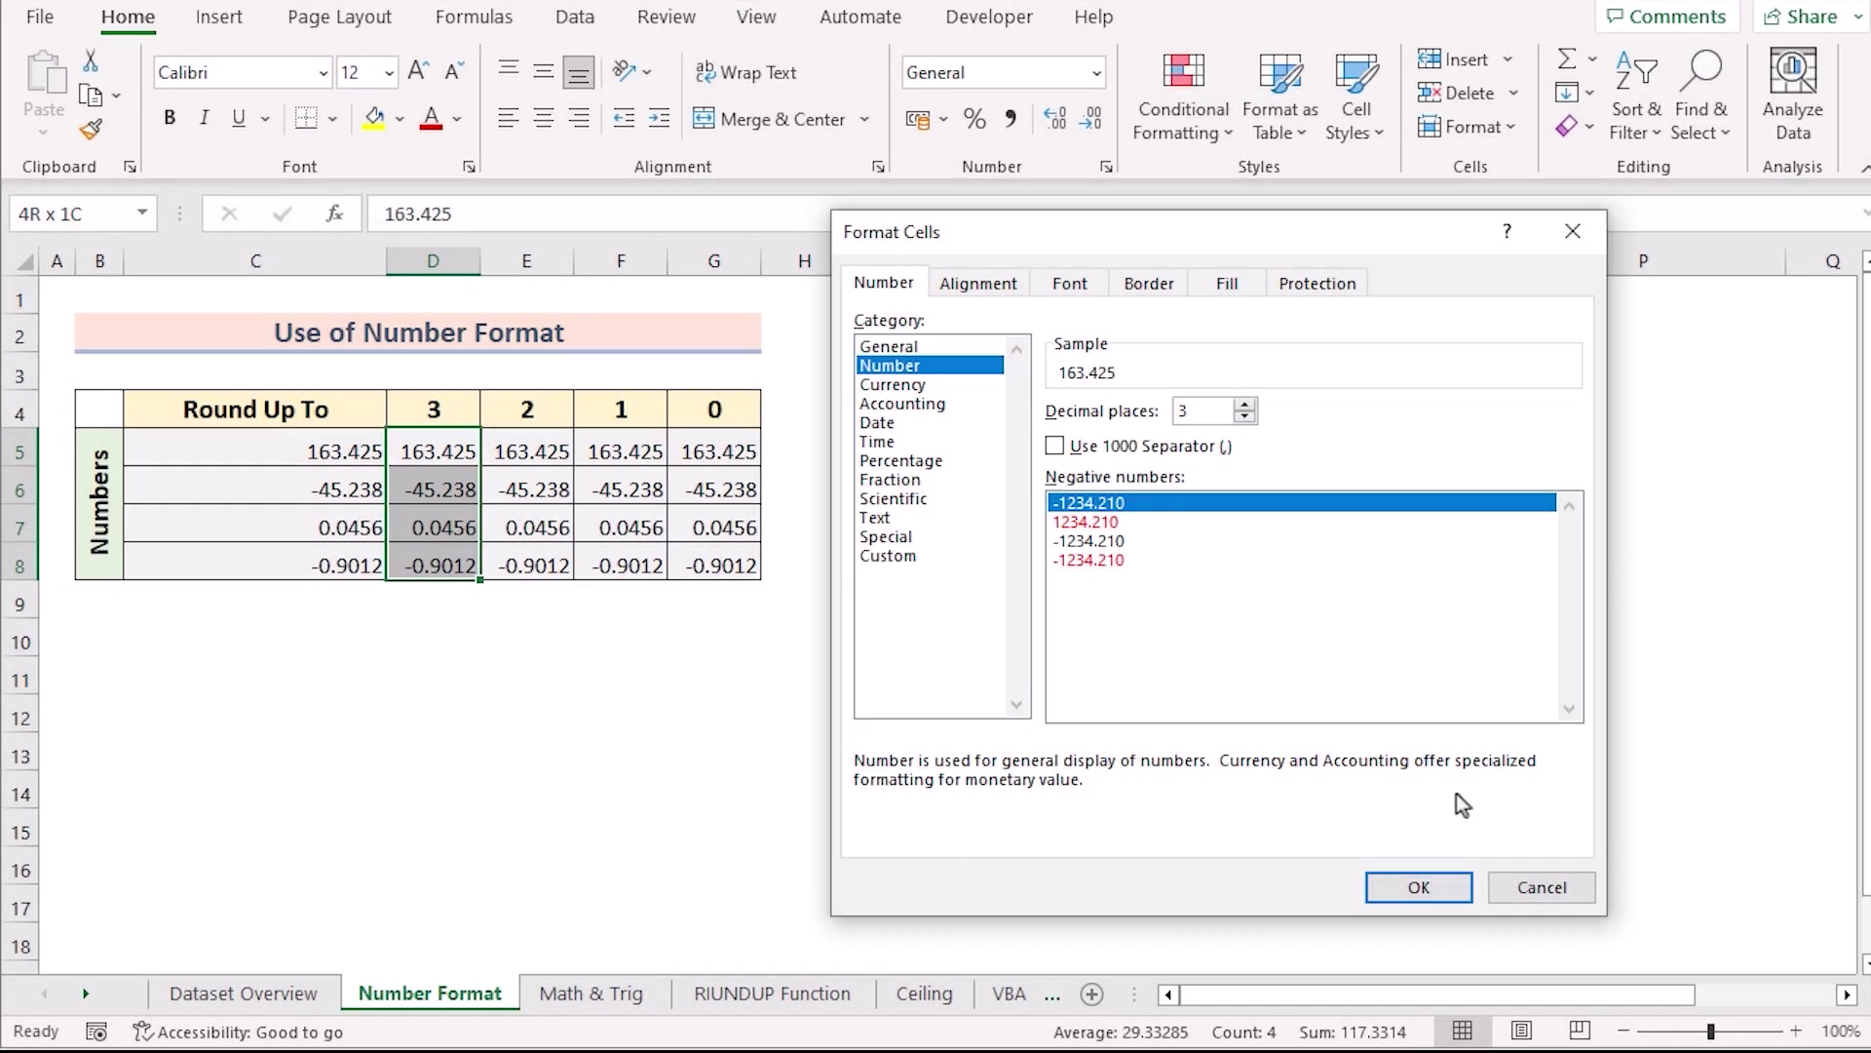
{"action": "left_click", "coordinate": [1447, 891]}
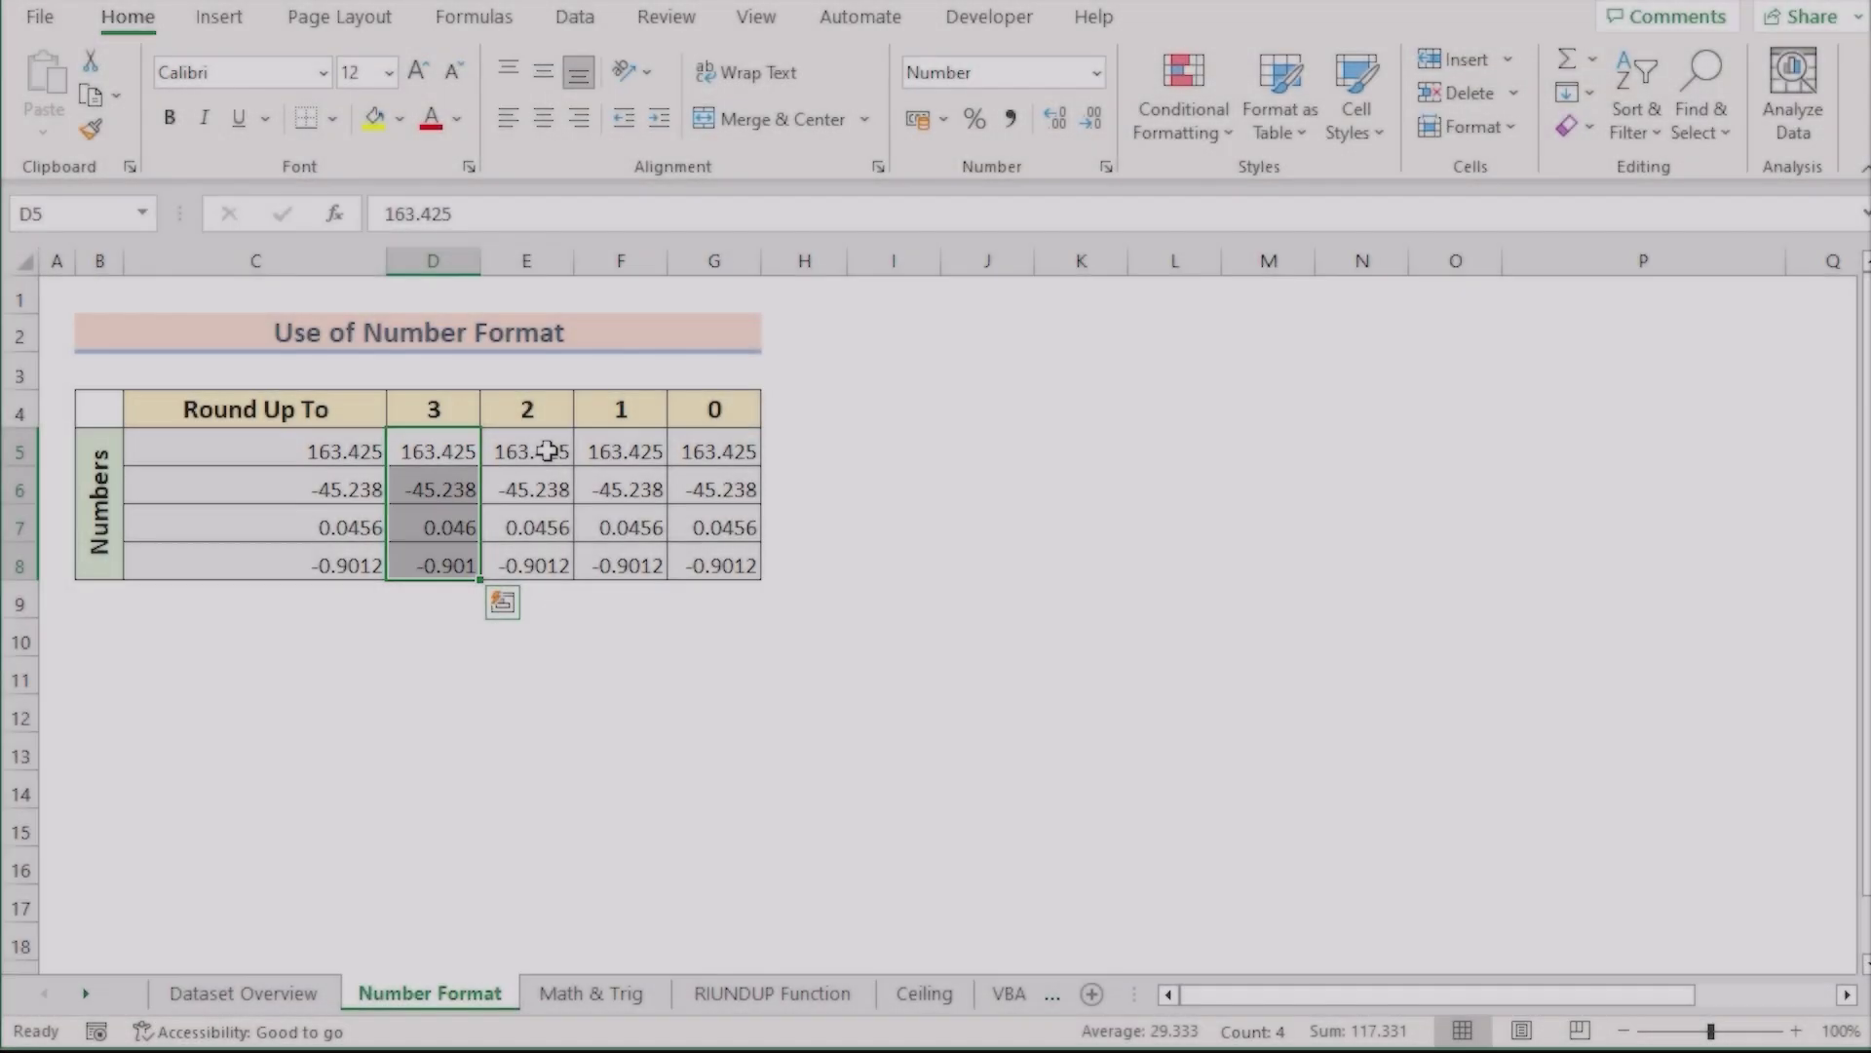
{"action": "left_click", "coordinate": [548, 450]}
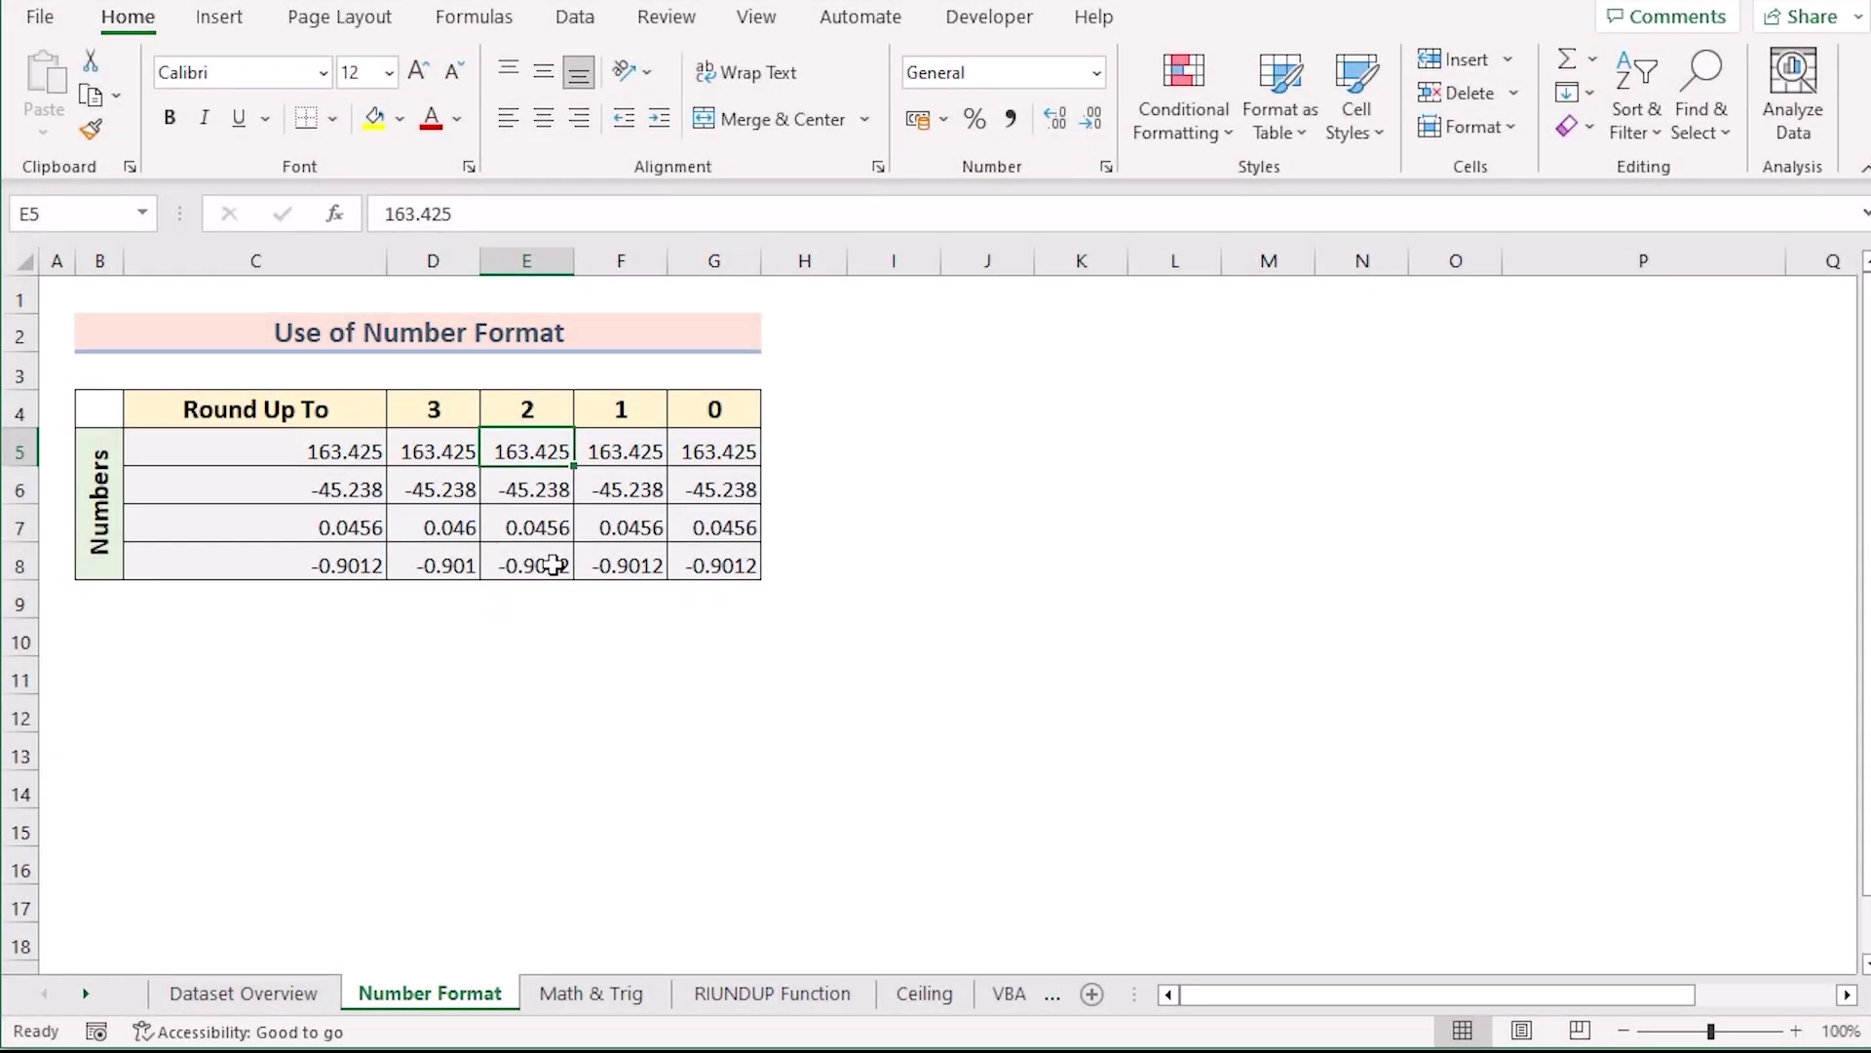
{"action": "left_click_drag", "start_coordinate": [552, 565], "coordinate": [555, 565]}
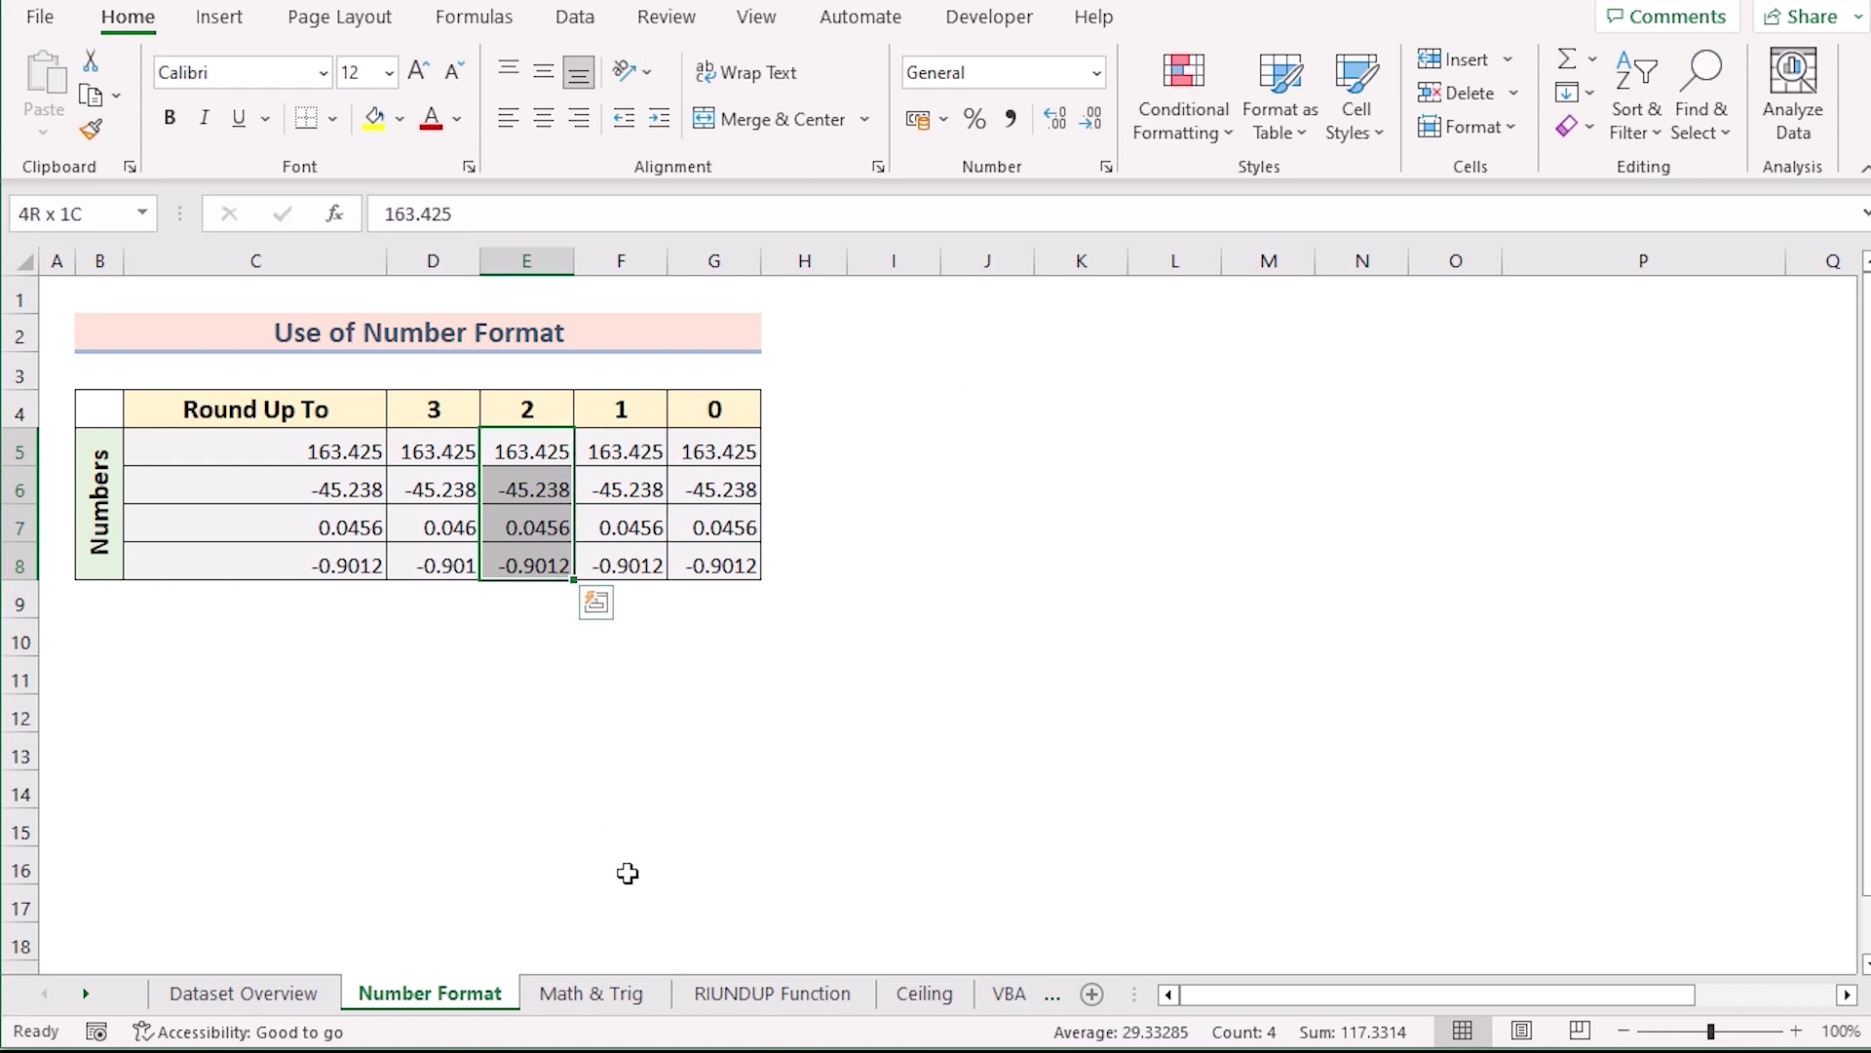
Format E5:E8 as Number with 2 decimal places
{"action": "key", "text": "ctrl+1"}
{"action": "key", "text": "Down"}
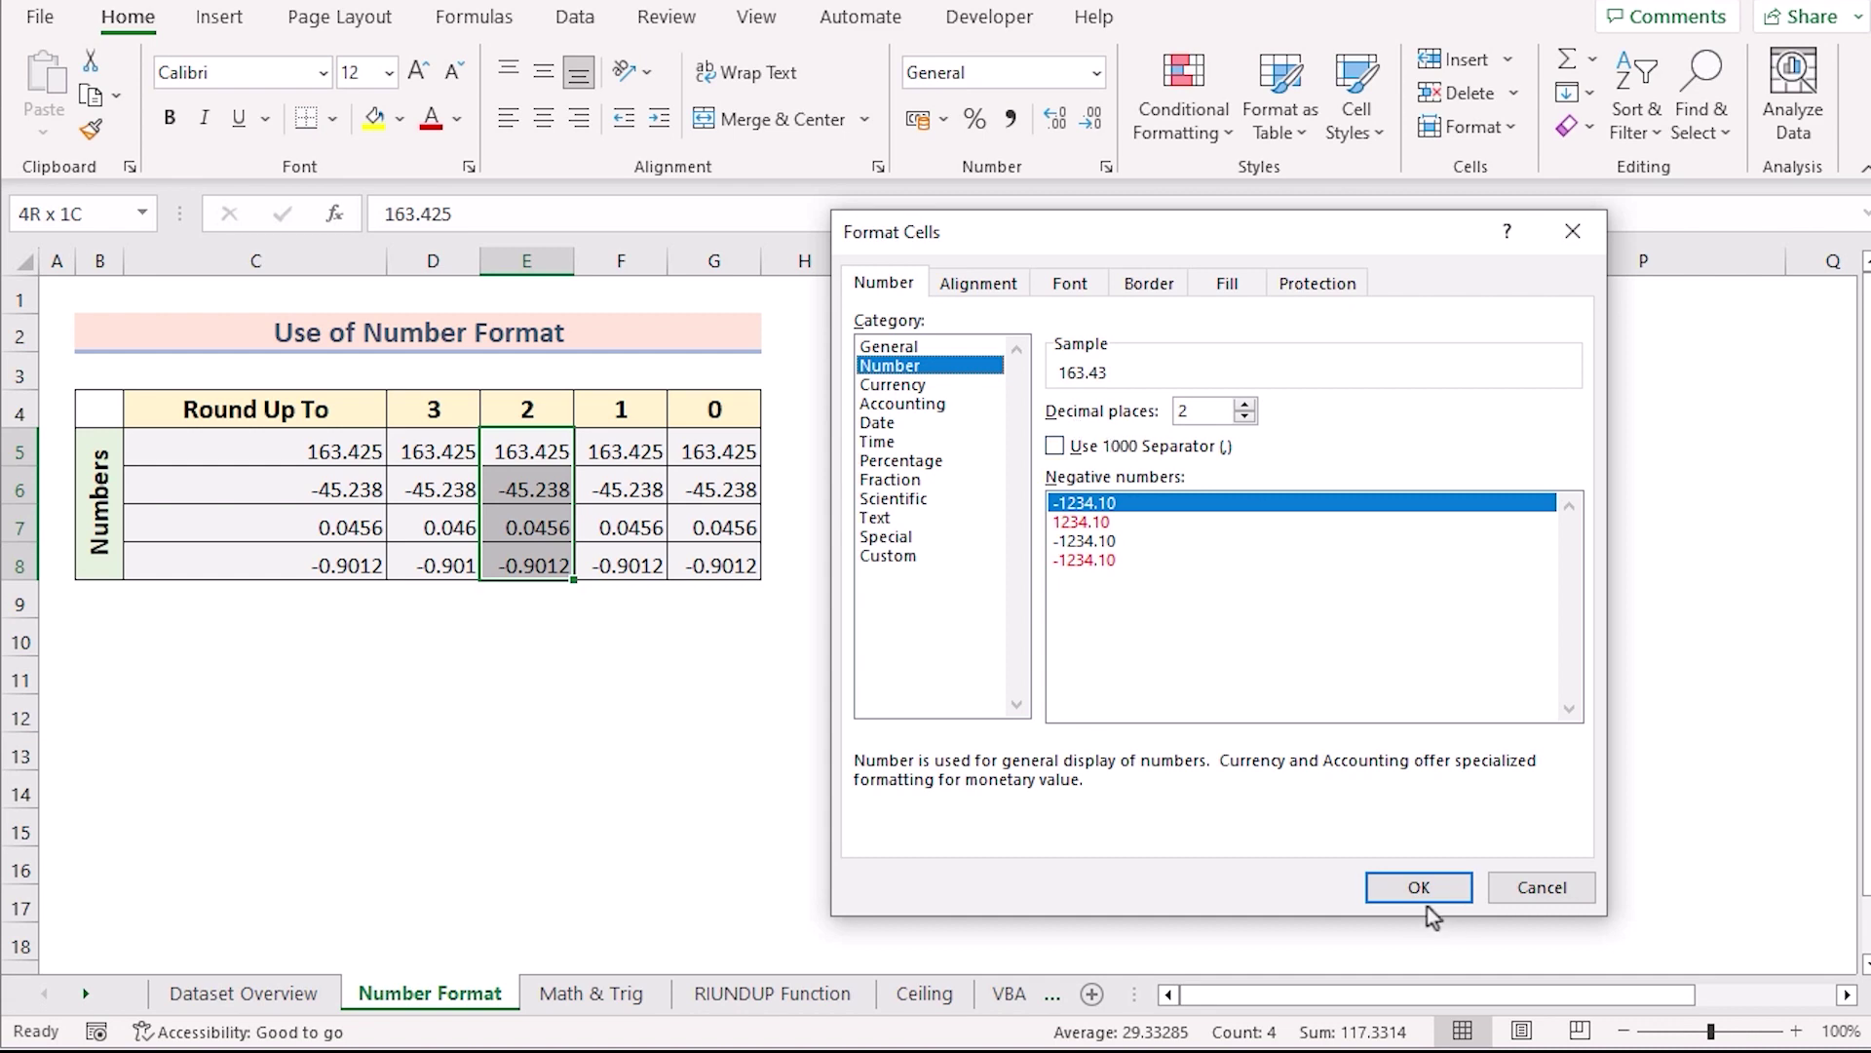
{"action": "left_click", "coordinate": [1416, 882]}
Format F5:F8 as Number with 1 decimal place
{"action": "key", "text": "Right"}
{"action": "left_click", "coordinate": [644, 563], "text": "shift"}
{"action": "key", "text": "ctrl+1"}
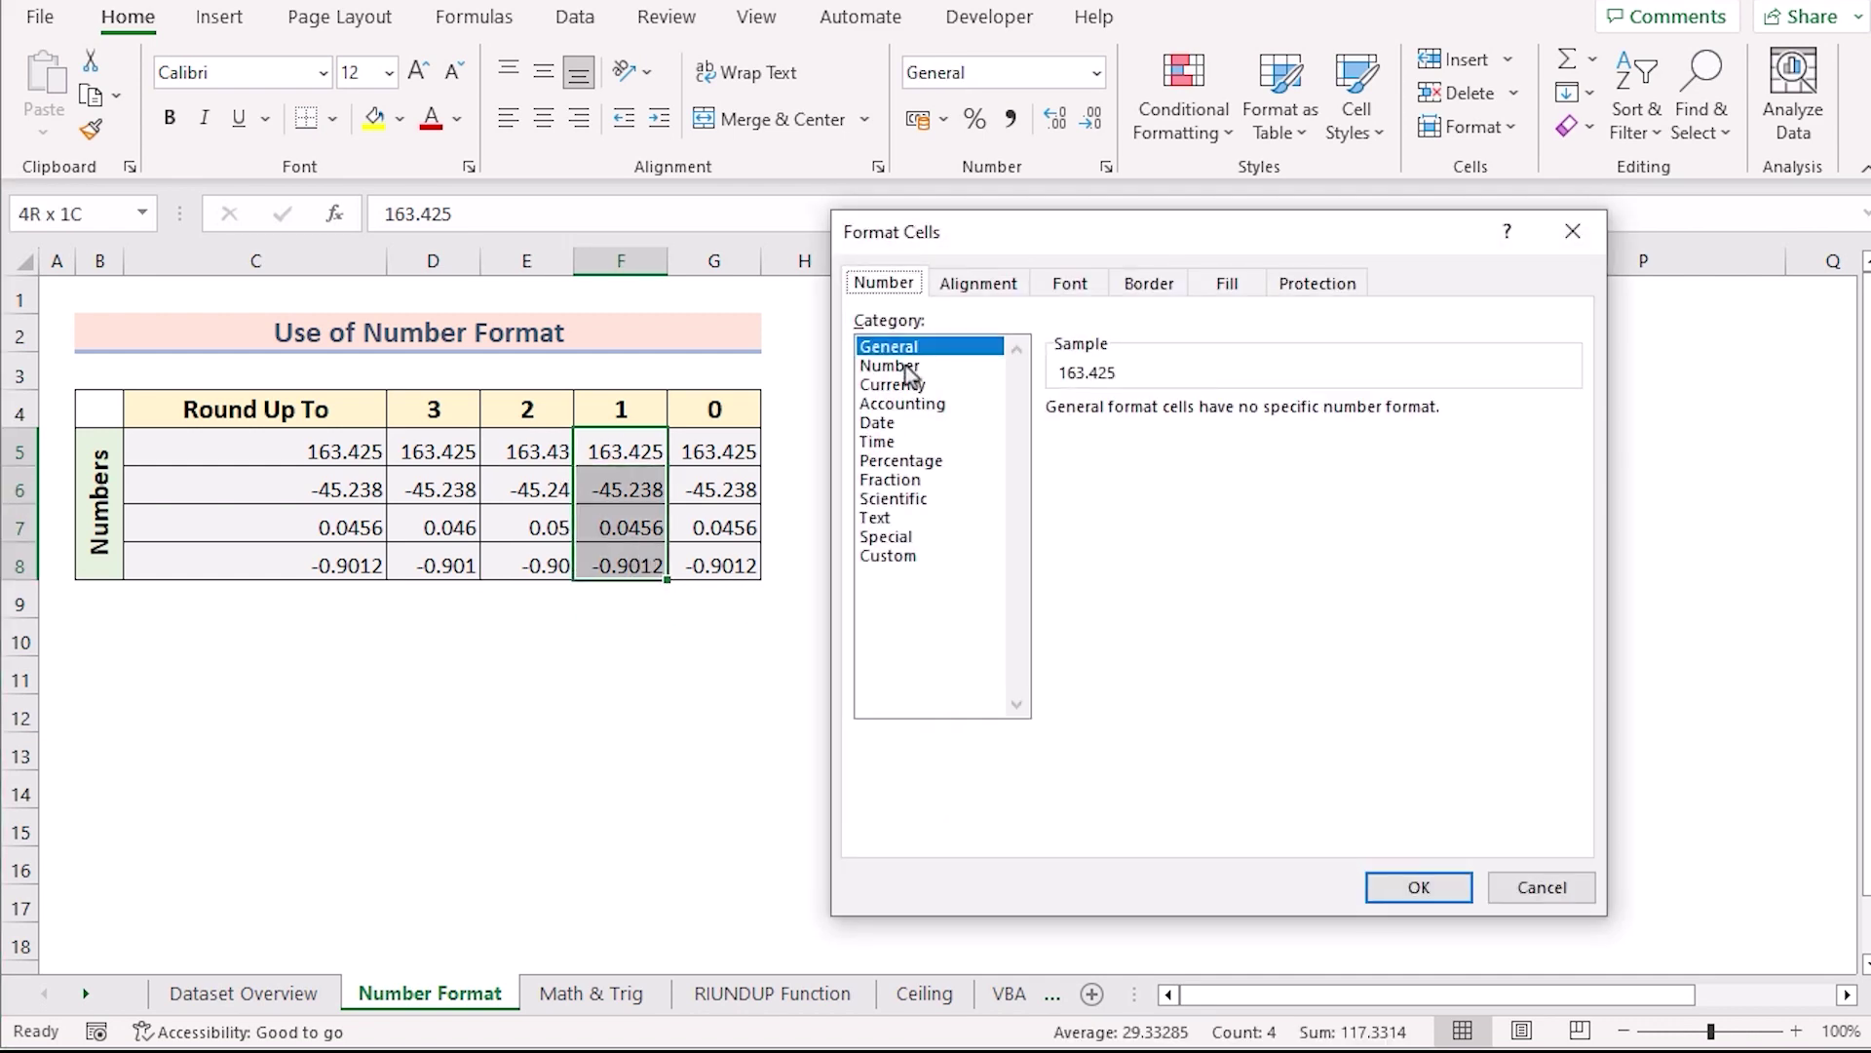
{"action": "left_click", "coordinate": [889, 365]}
{"action": "double_click", "coordinate": [1191, 410]}
{"action": "type", "text": "1"}
{"action": "left_click", "coordinate": [1393, 889]}
Format G5:G8 as Number with 0 decimal places
{"action": "key", "text": "Right"}
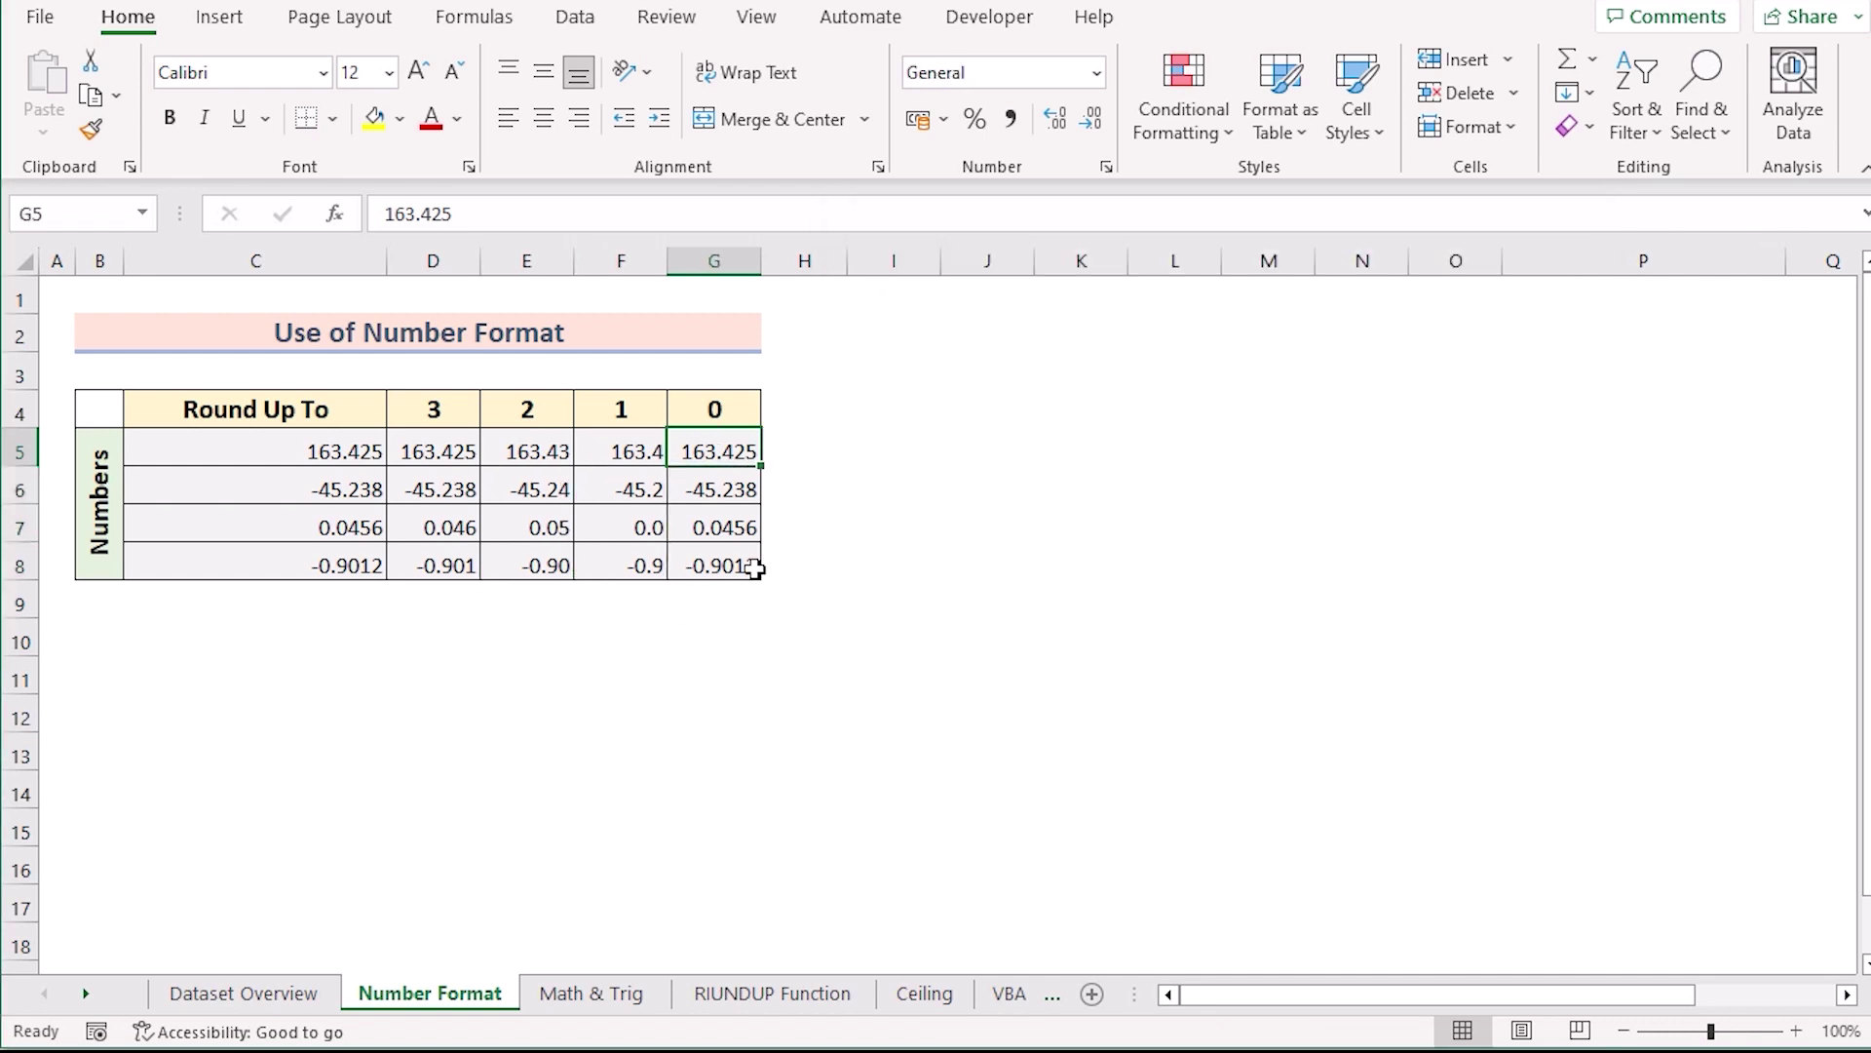
{"action": "left_click", "coordinate": [751, 564], "text": "shift"}
{"action": "key", "text": "ctrl+1"}
{"action": "left_click", "coordinate": [889, 366]}
{"action": "double_click", "coordinate": [1199, 410]}
{"action": "type", "text": "0"}
{"action": "left_click", "coordinate": [1419, 887]}
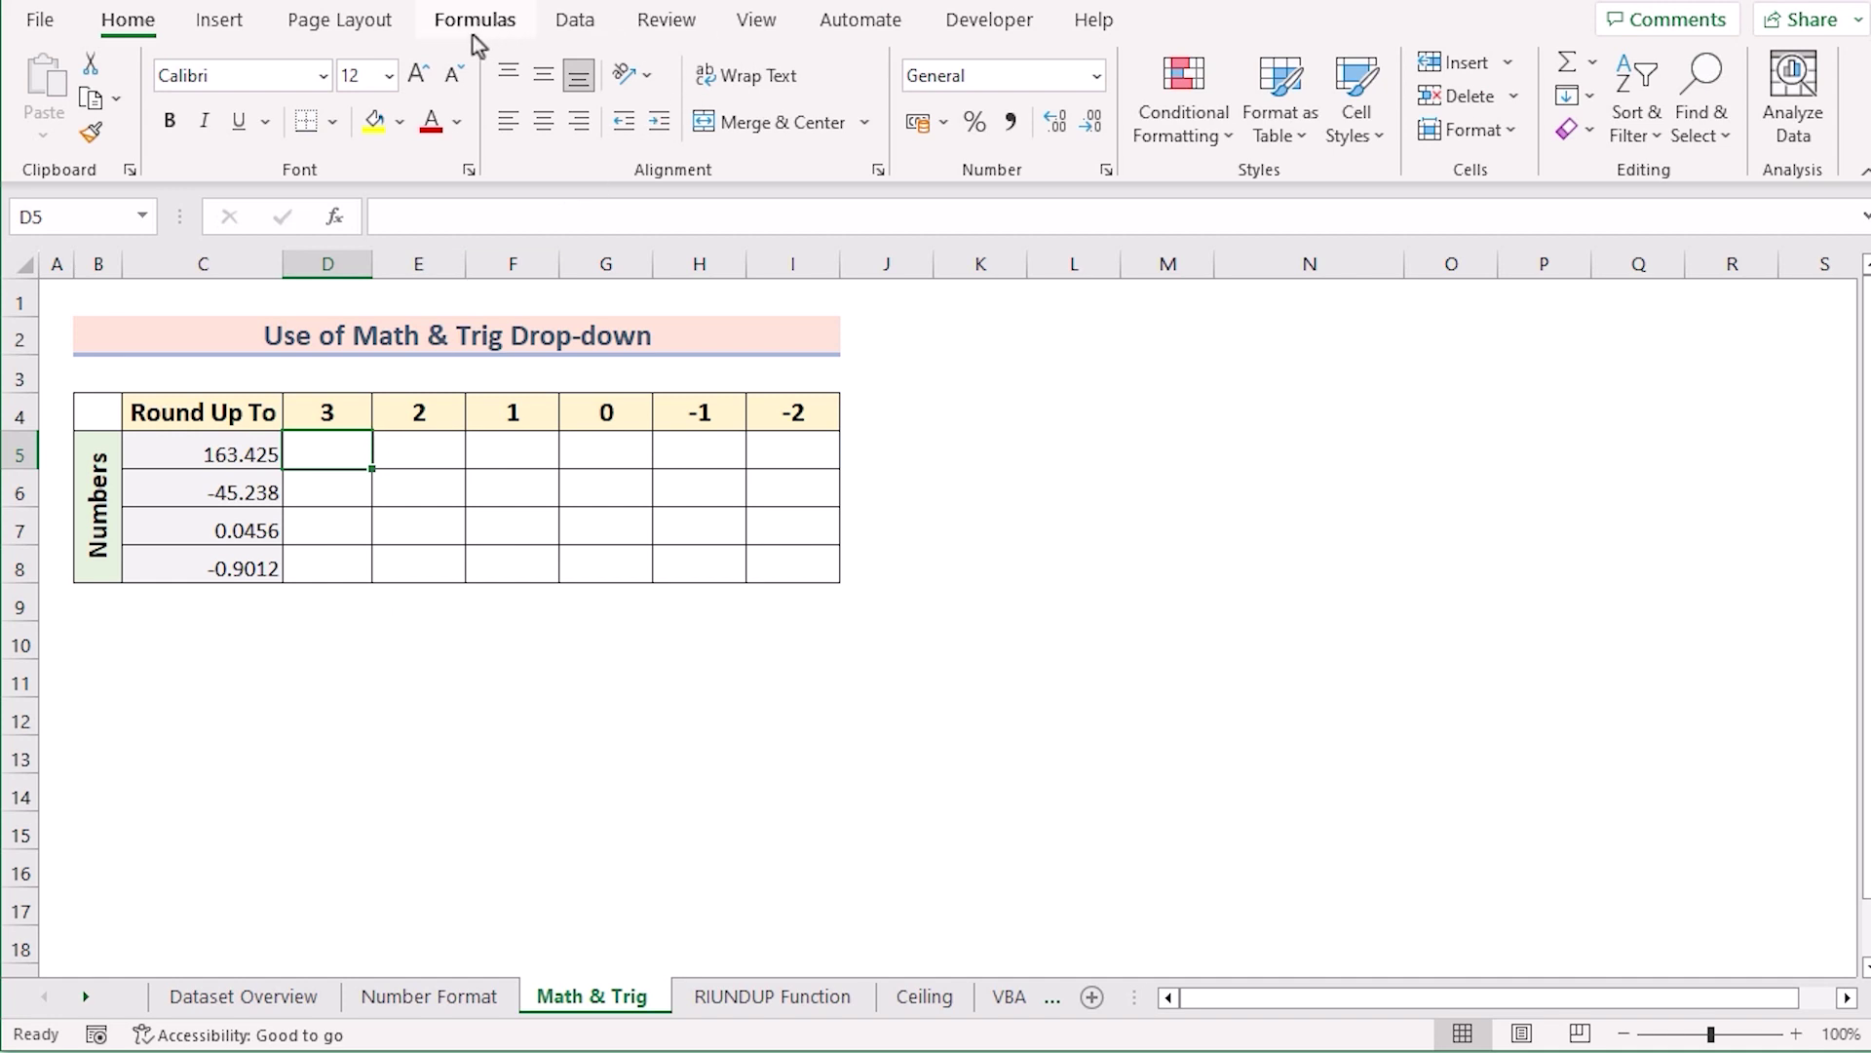
Insert the ROUNDUP function into D5 from the Formulas Math & Trig list
{"action": "left_click", "coordinate": [503, 25]}
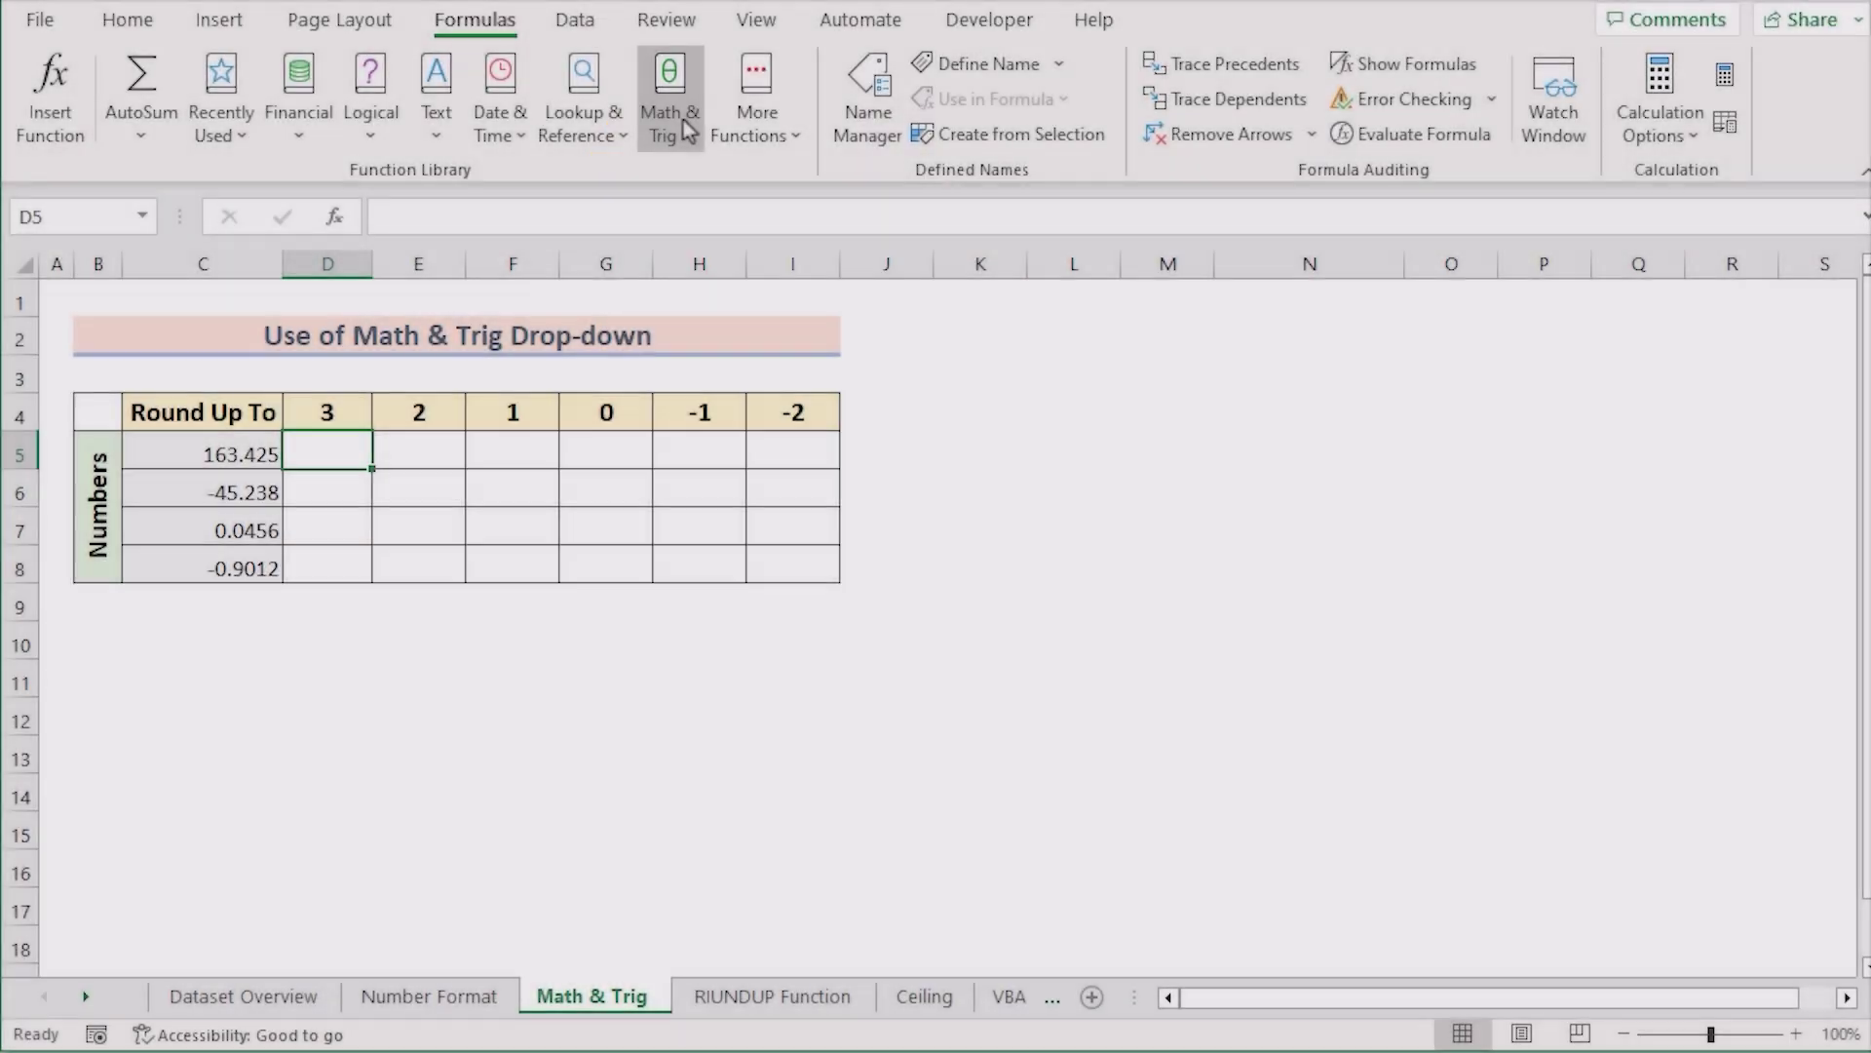
{"action": "left_click", "coordinate": [682, 131]}
{"action": "left_click_drag", "start_coordinate": [869, 226], "coordinate": [834, 723]}
{"action": "left_click", "coordinate": [770, 641]}
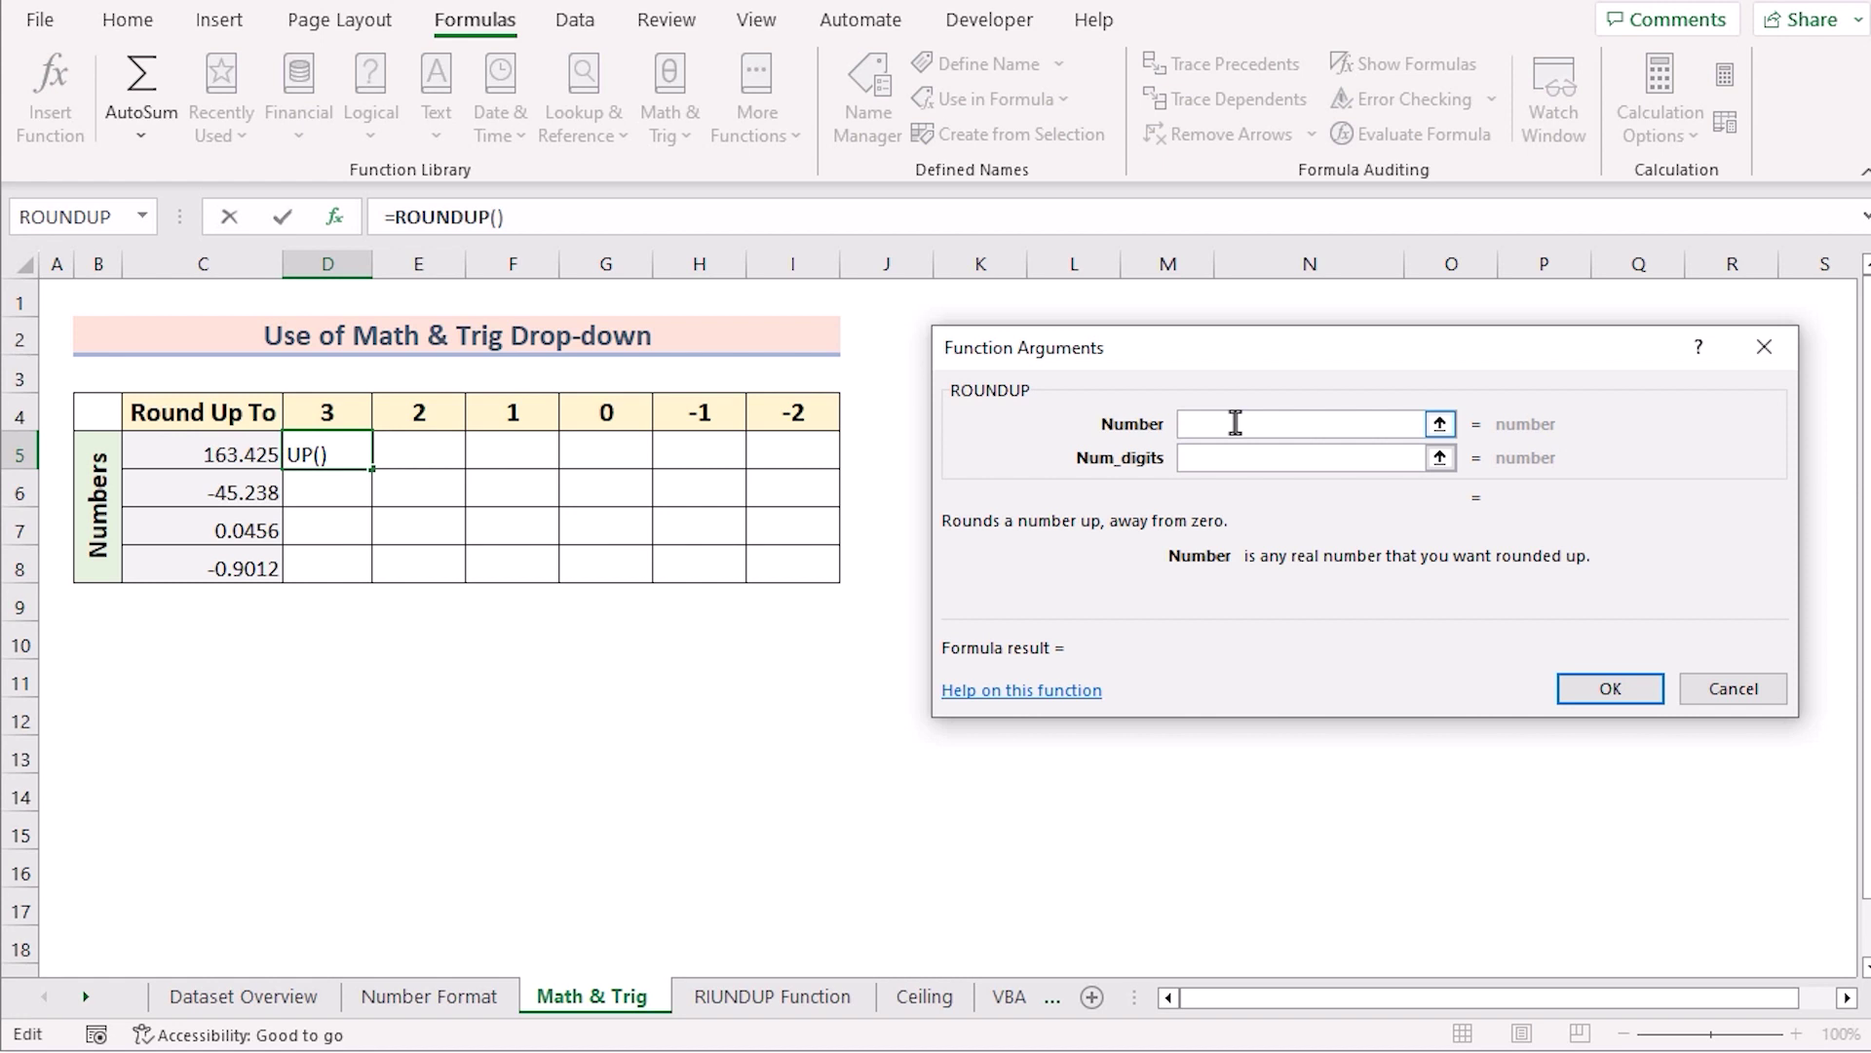
Set ROUNDUP's Number to $C$5:$C$8 and Num_digits to D4, then fill across to column I
{"action": "left_click", "coordinate": [190, 454]}
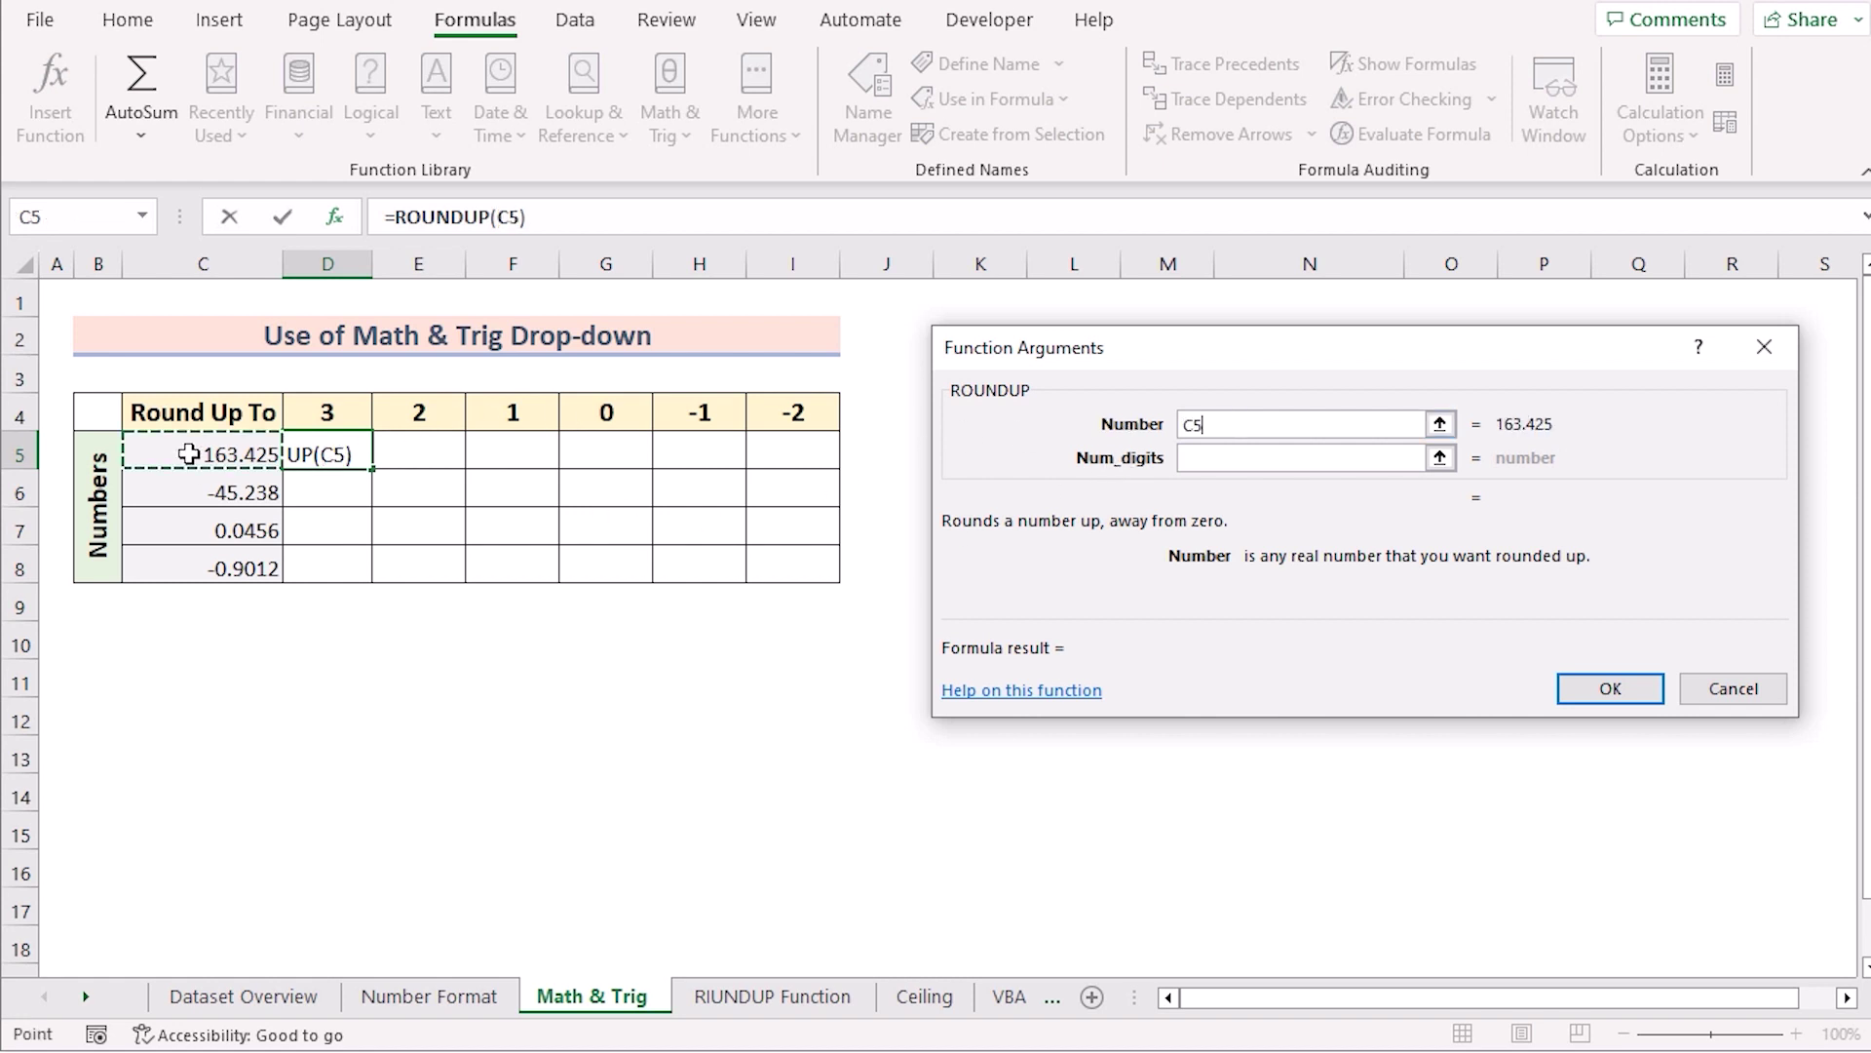
{"action": "left_click", "coordinate": [189, 565], "text": "shift"}
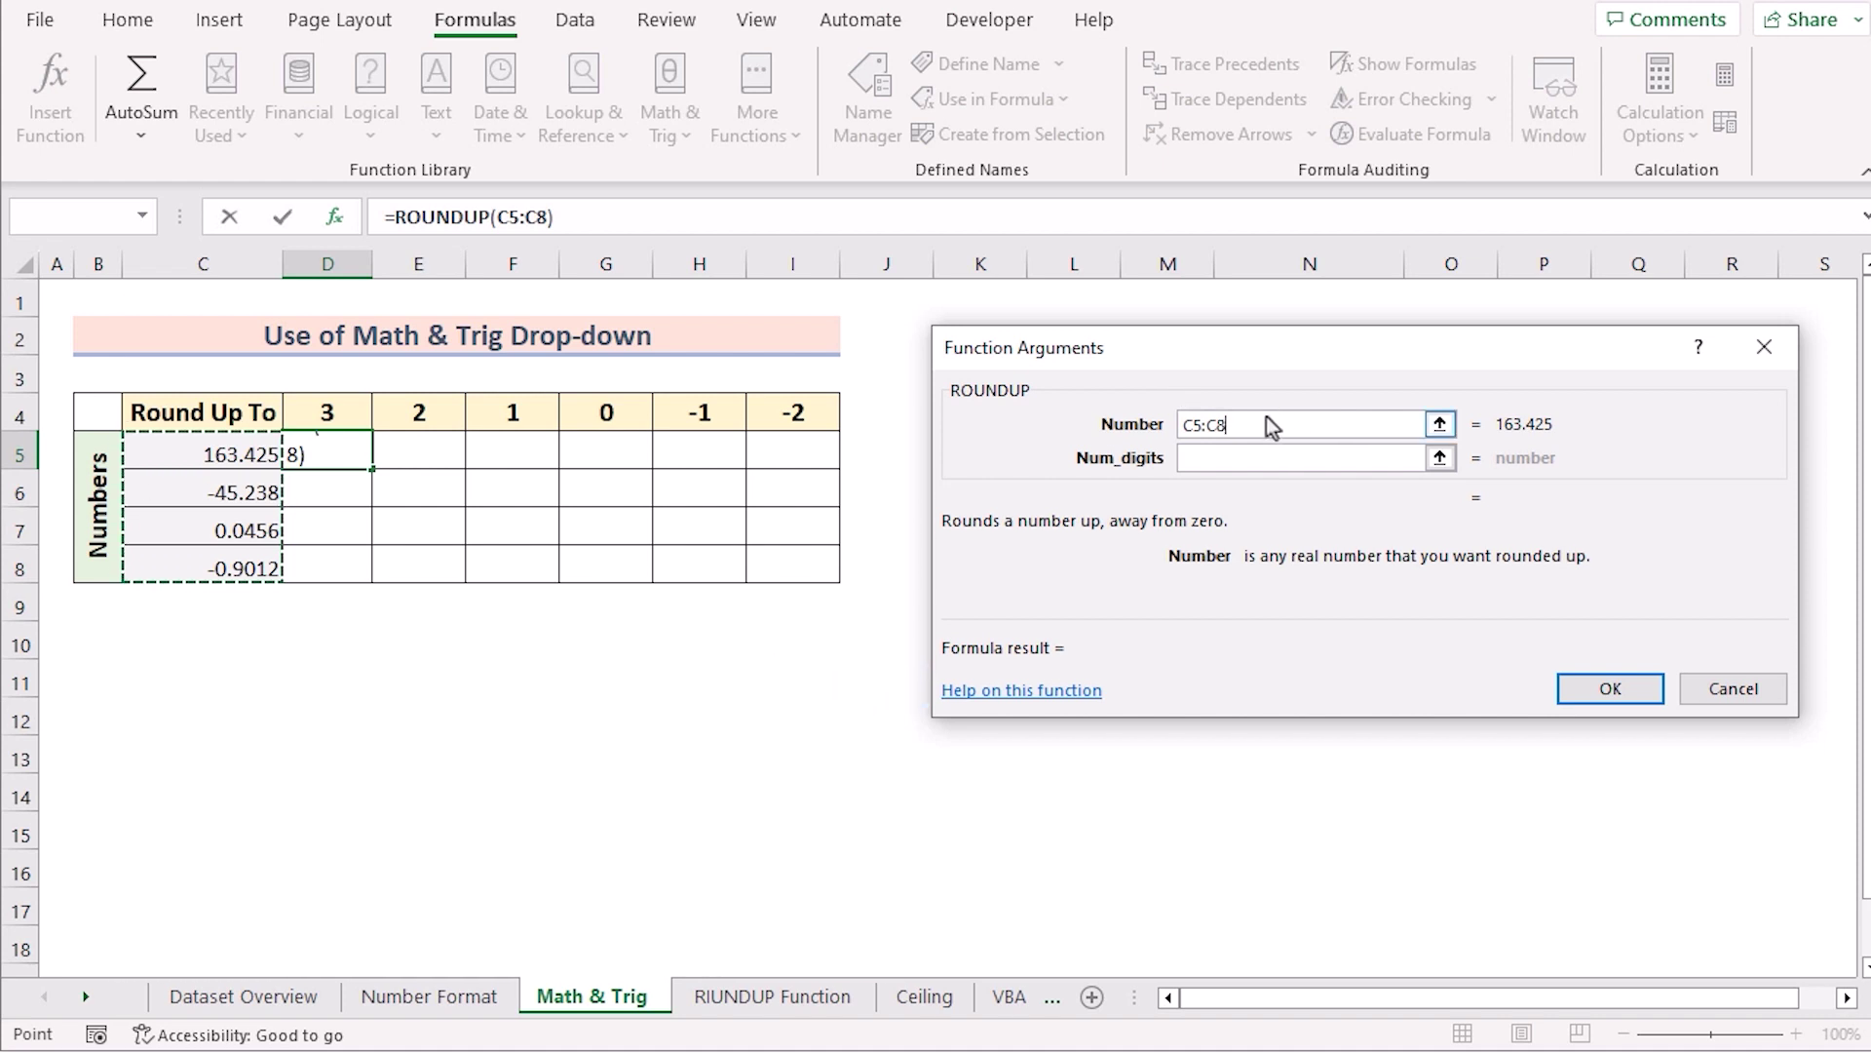
{"action": "key", "text": "F4"}
{"action": "left_click", "coordinate": [1252, 448]}
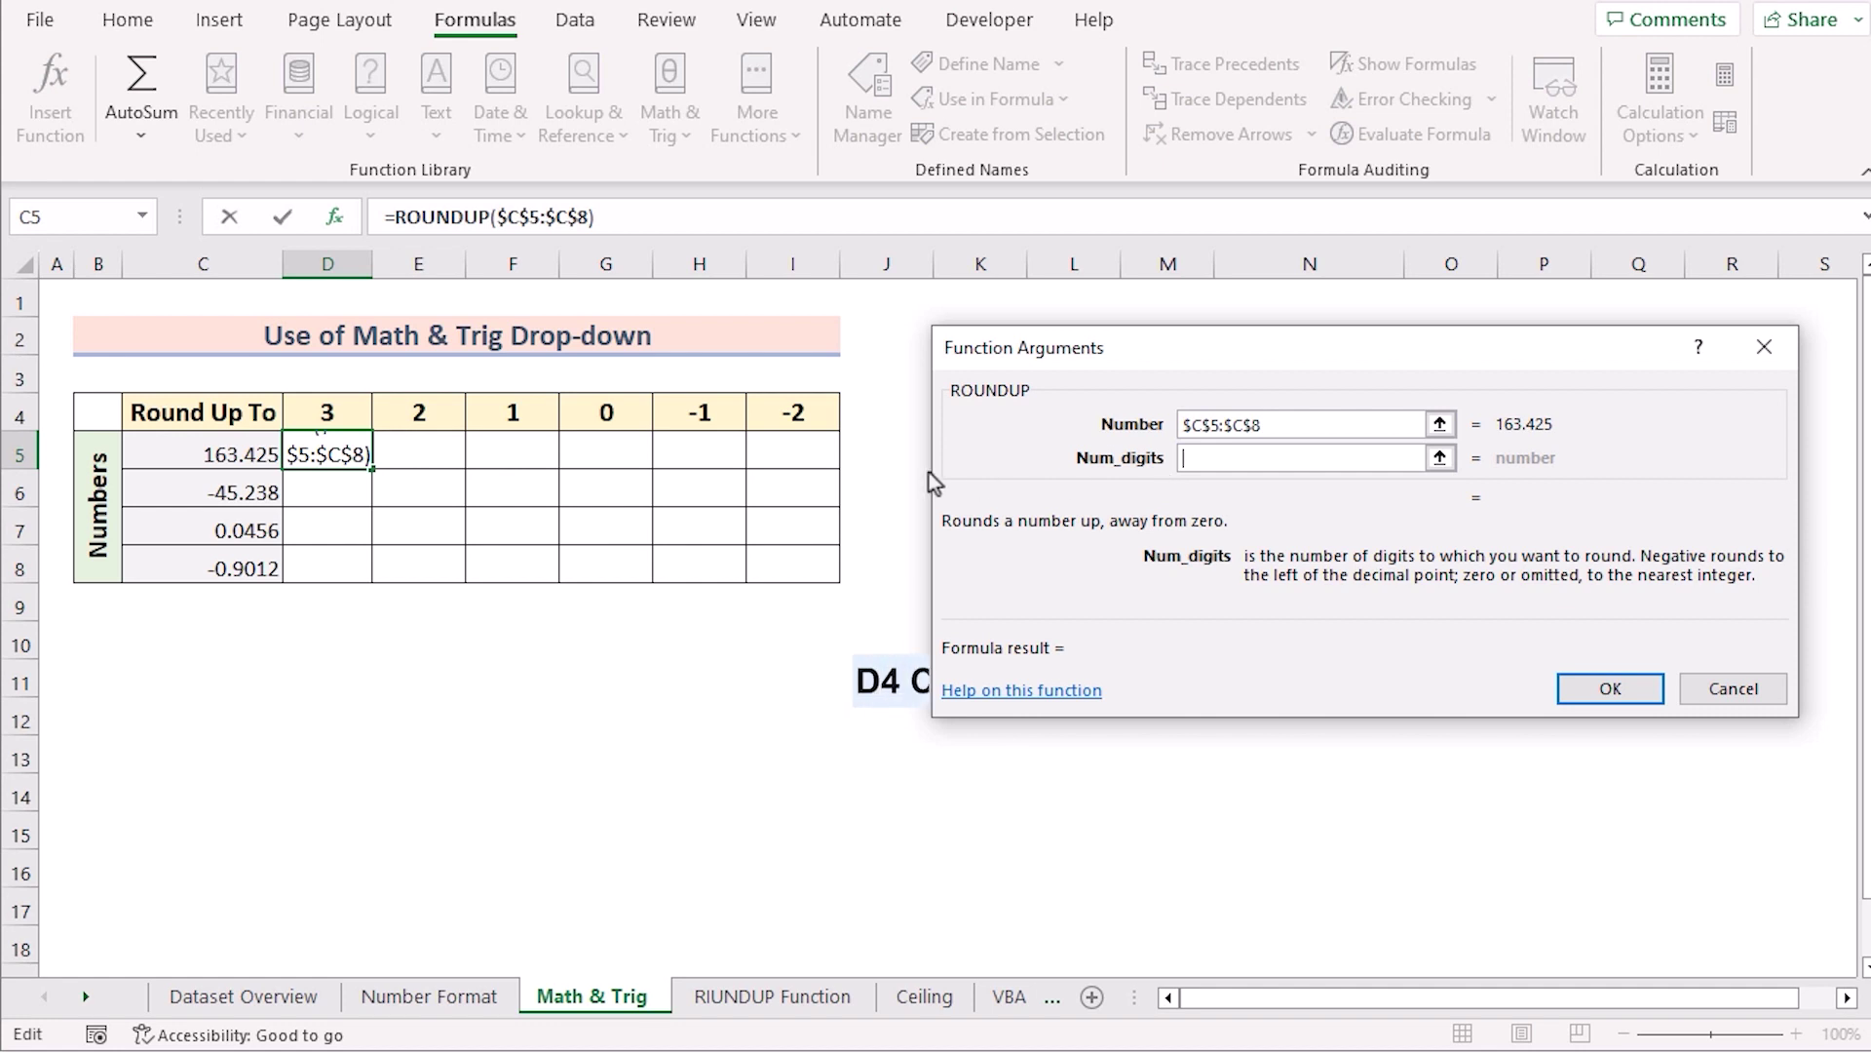
{"action": "left_click", "coordinate": [329, 410]}
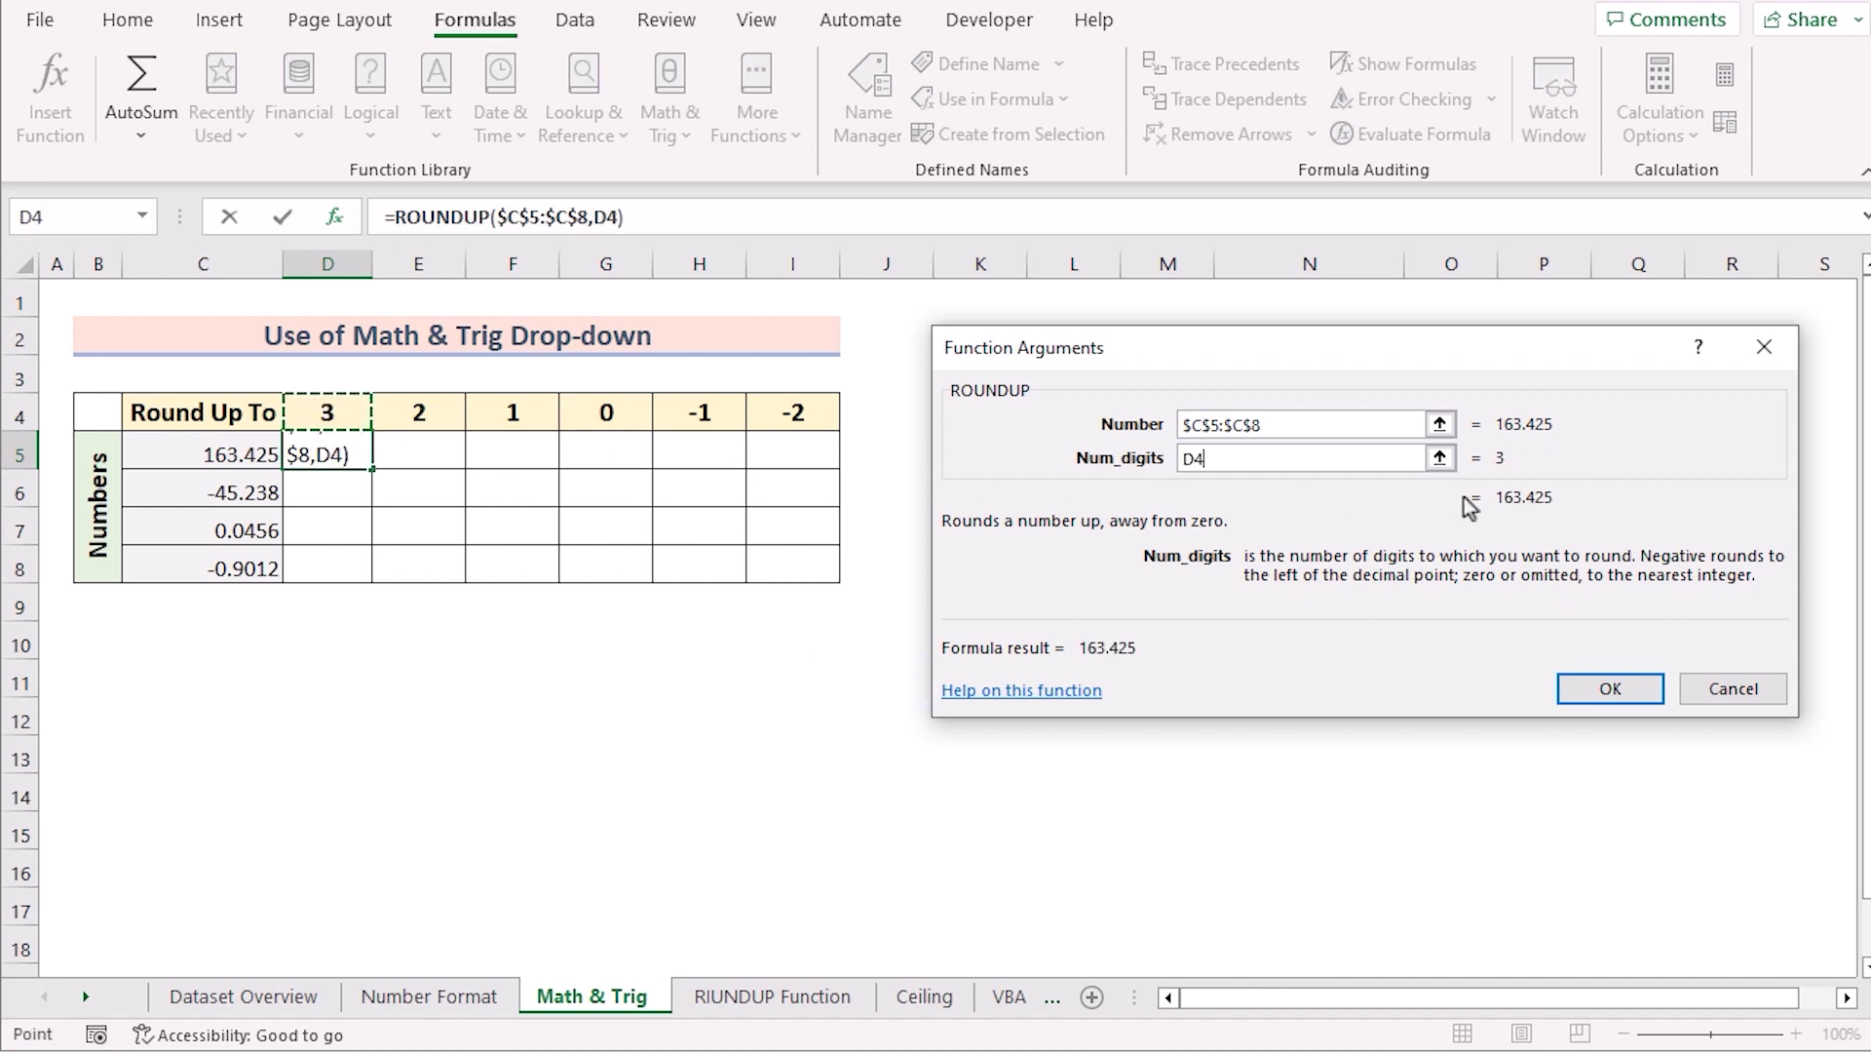
{"action": "left_click", "coordinate": [1643, 696]}
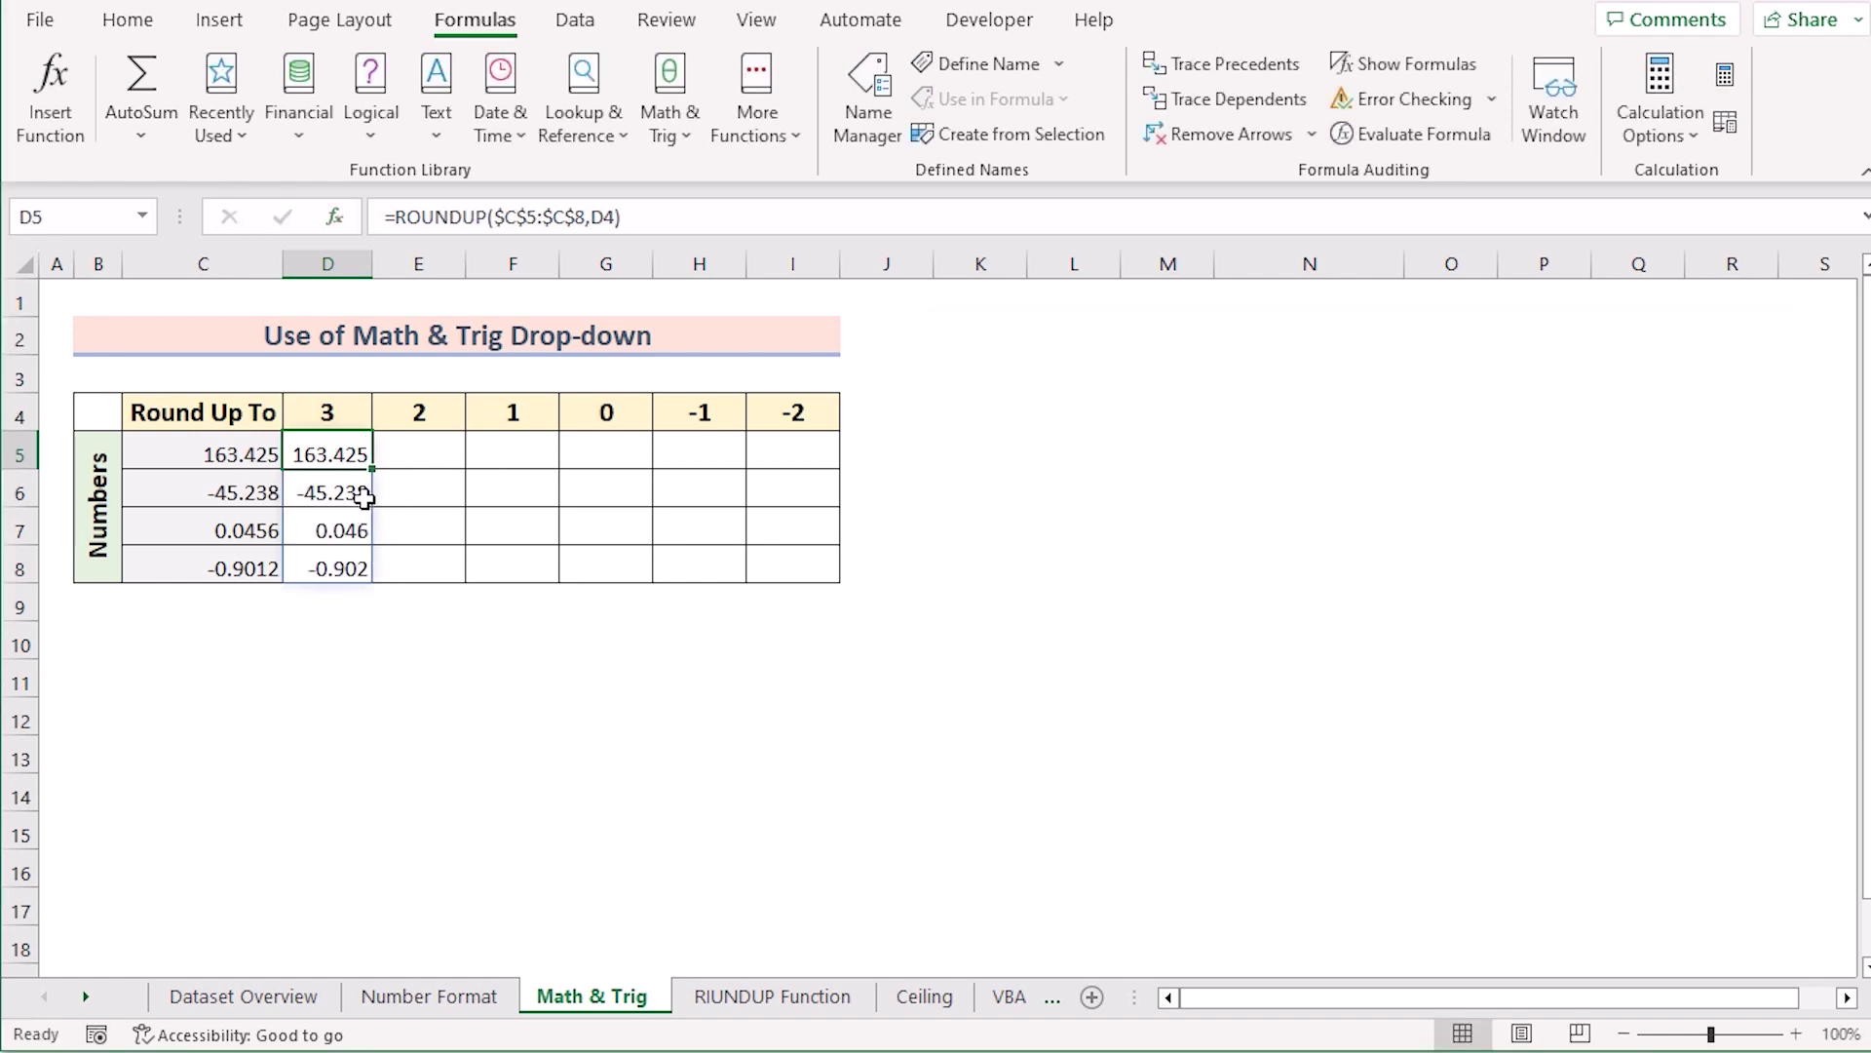
{"action": "left_click_drag", "start_coordinate": [375, 469], "coordinate": [838, 507]}
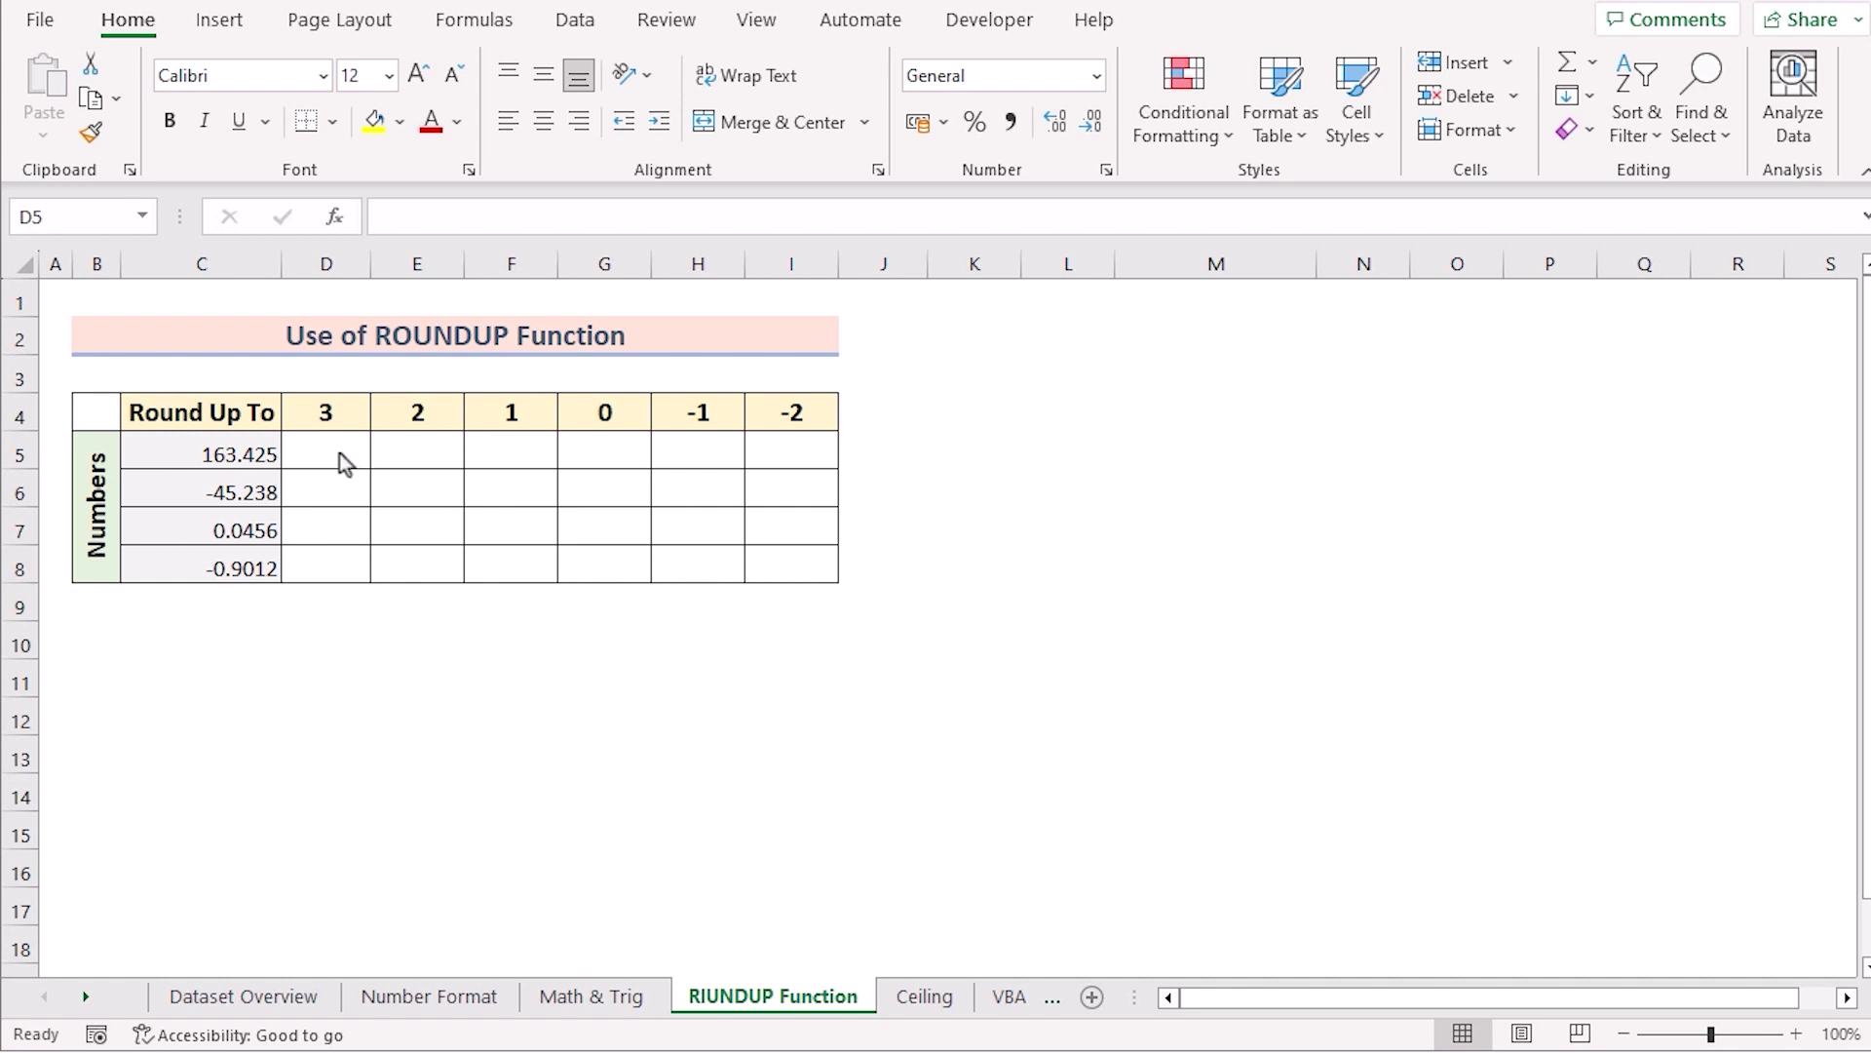
Enter =ROUNDUP($C5,D$4) in D5, returning 163.425
{"action": "left_click", "coordinate": [337, 450]}
{"action": "type", "text": "="}
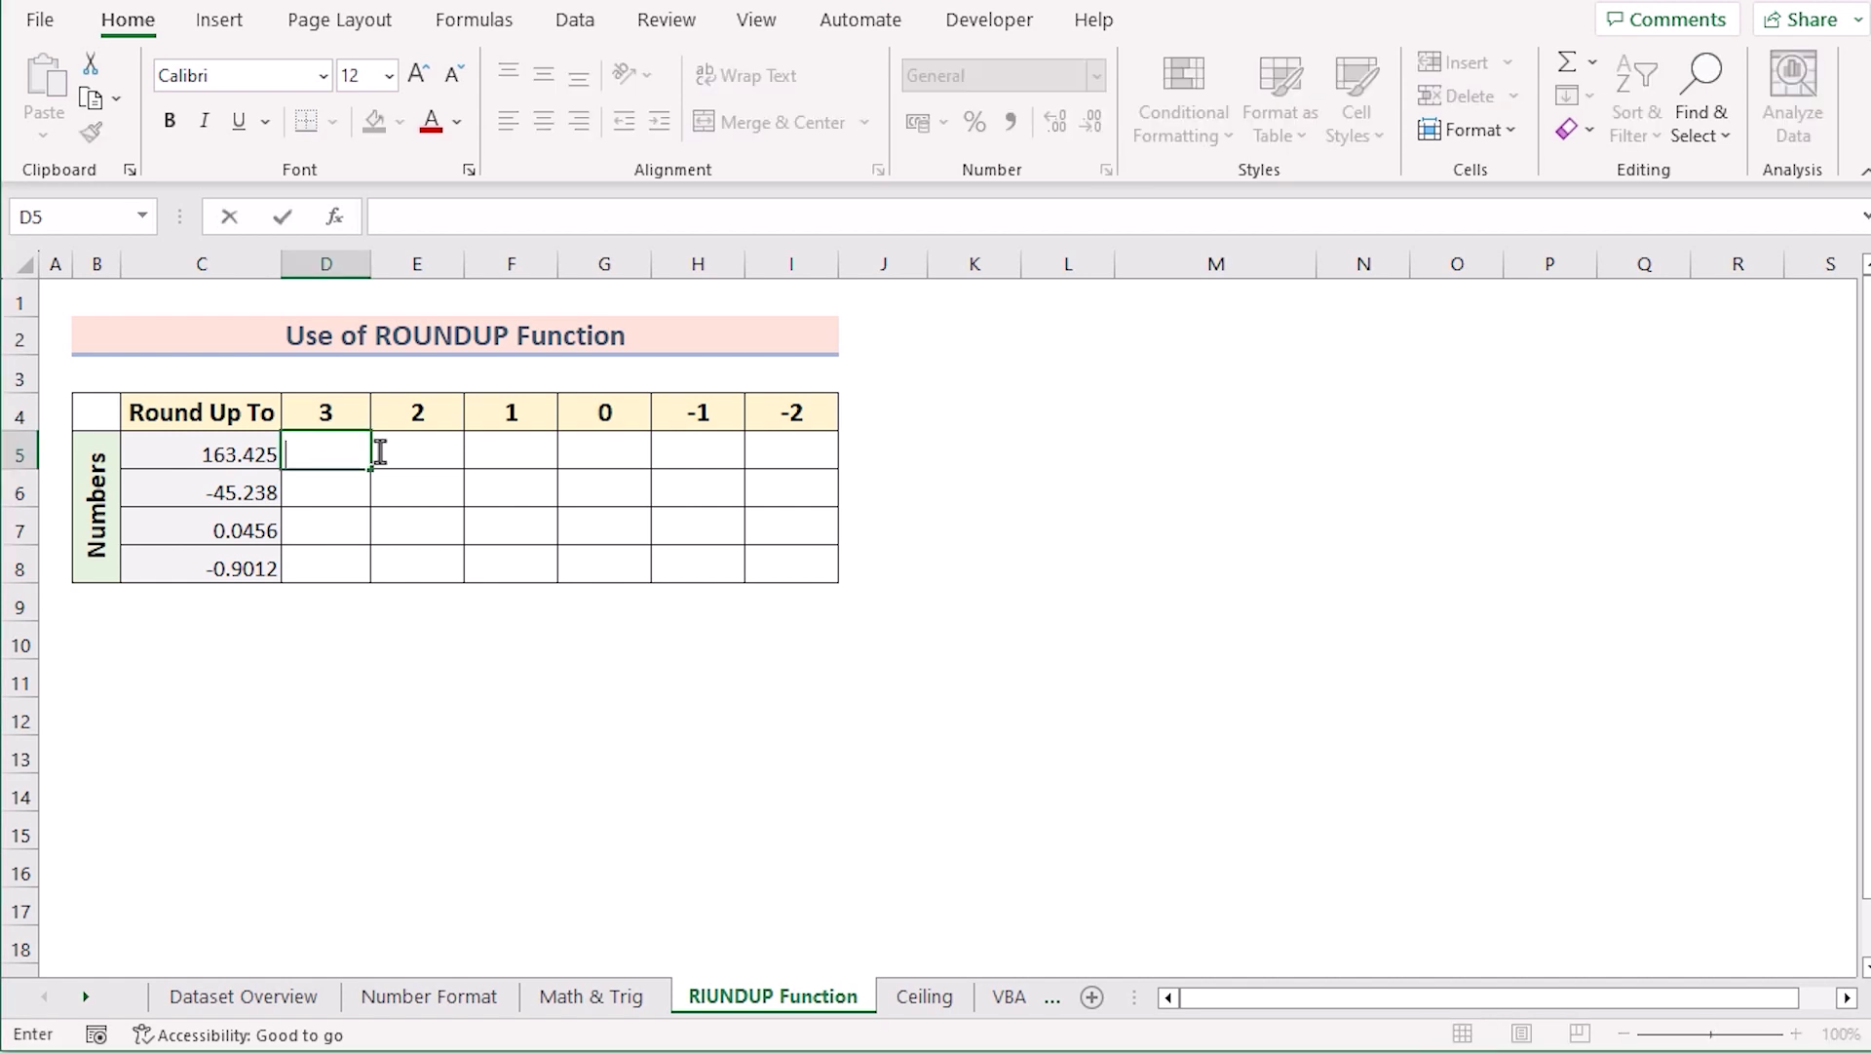
{"action": "type", "text": "ROUNDUP"}
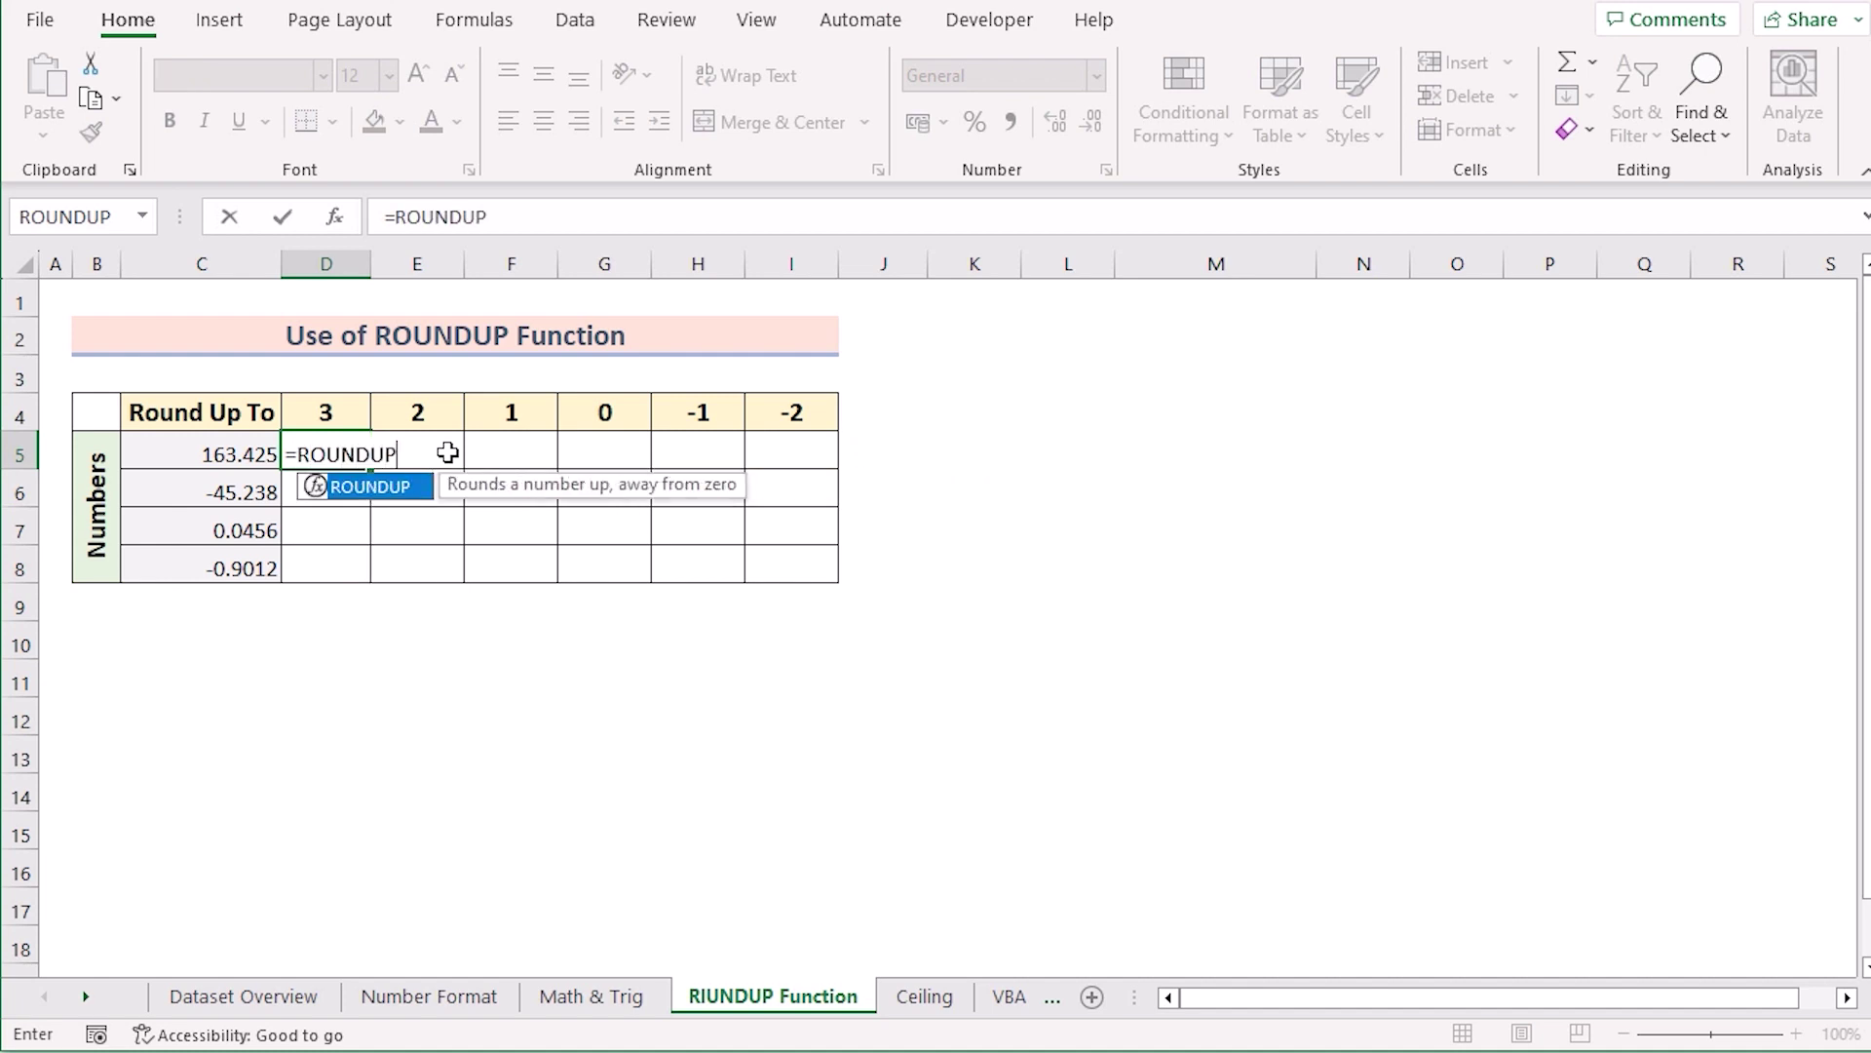
{"action": "type", "text": "("}
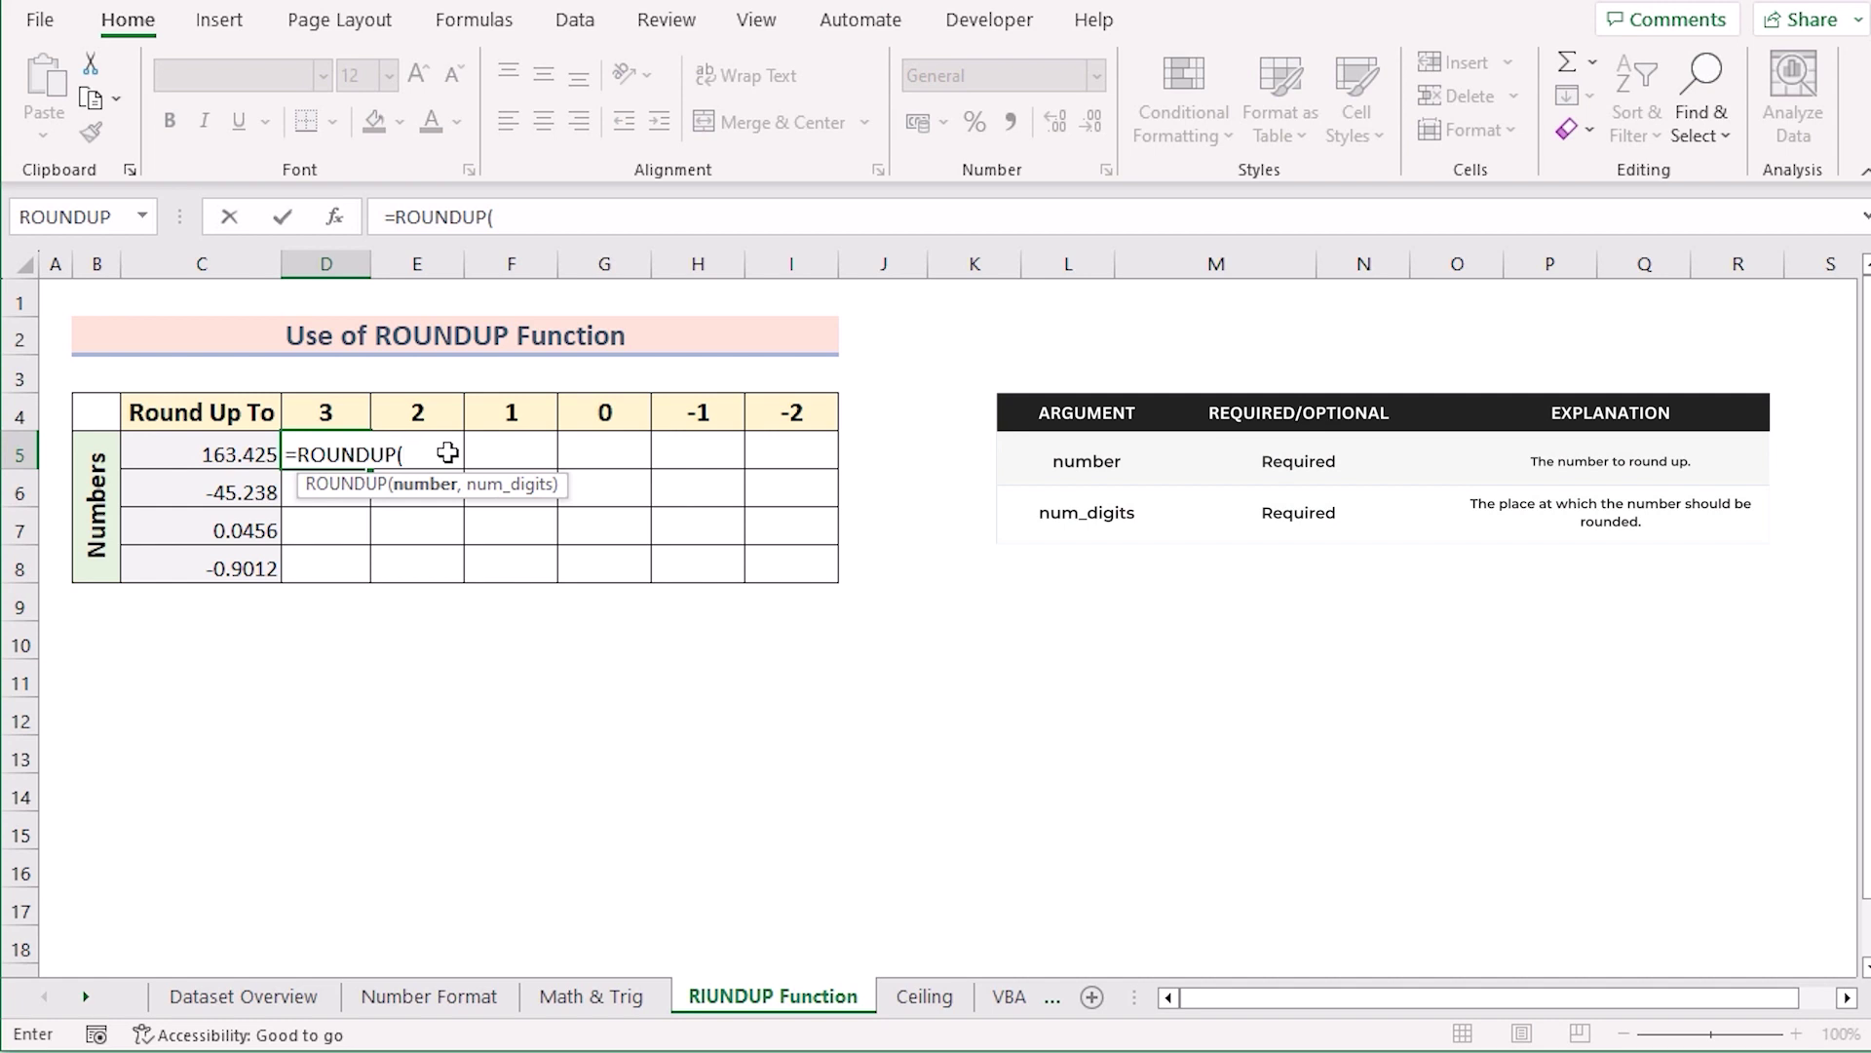
{"action": "left_click", "coordinate": [163, 457]}
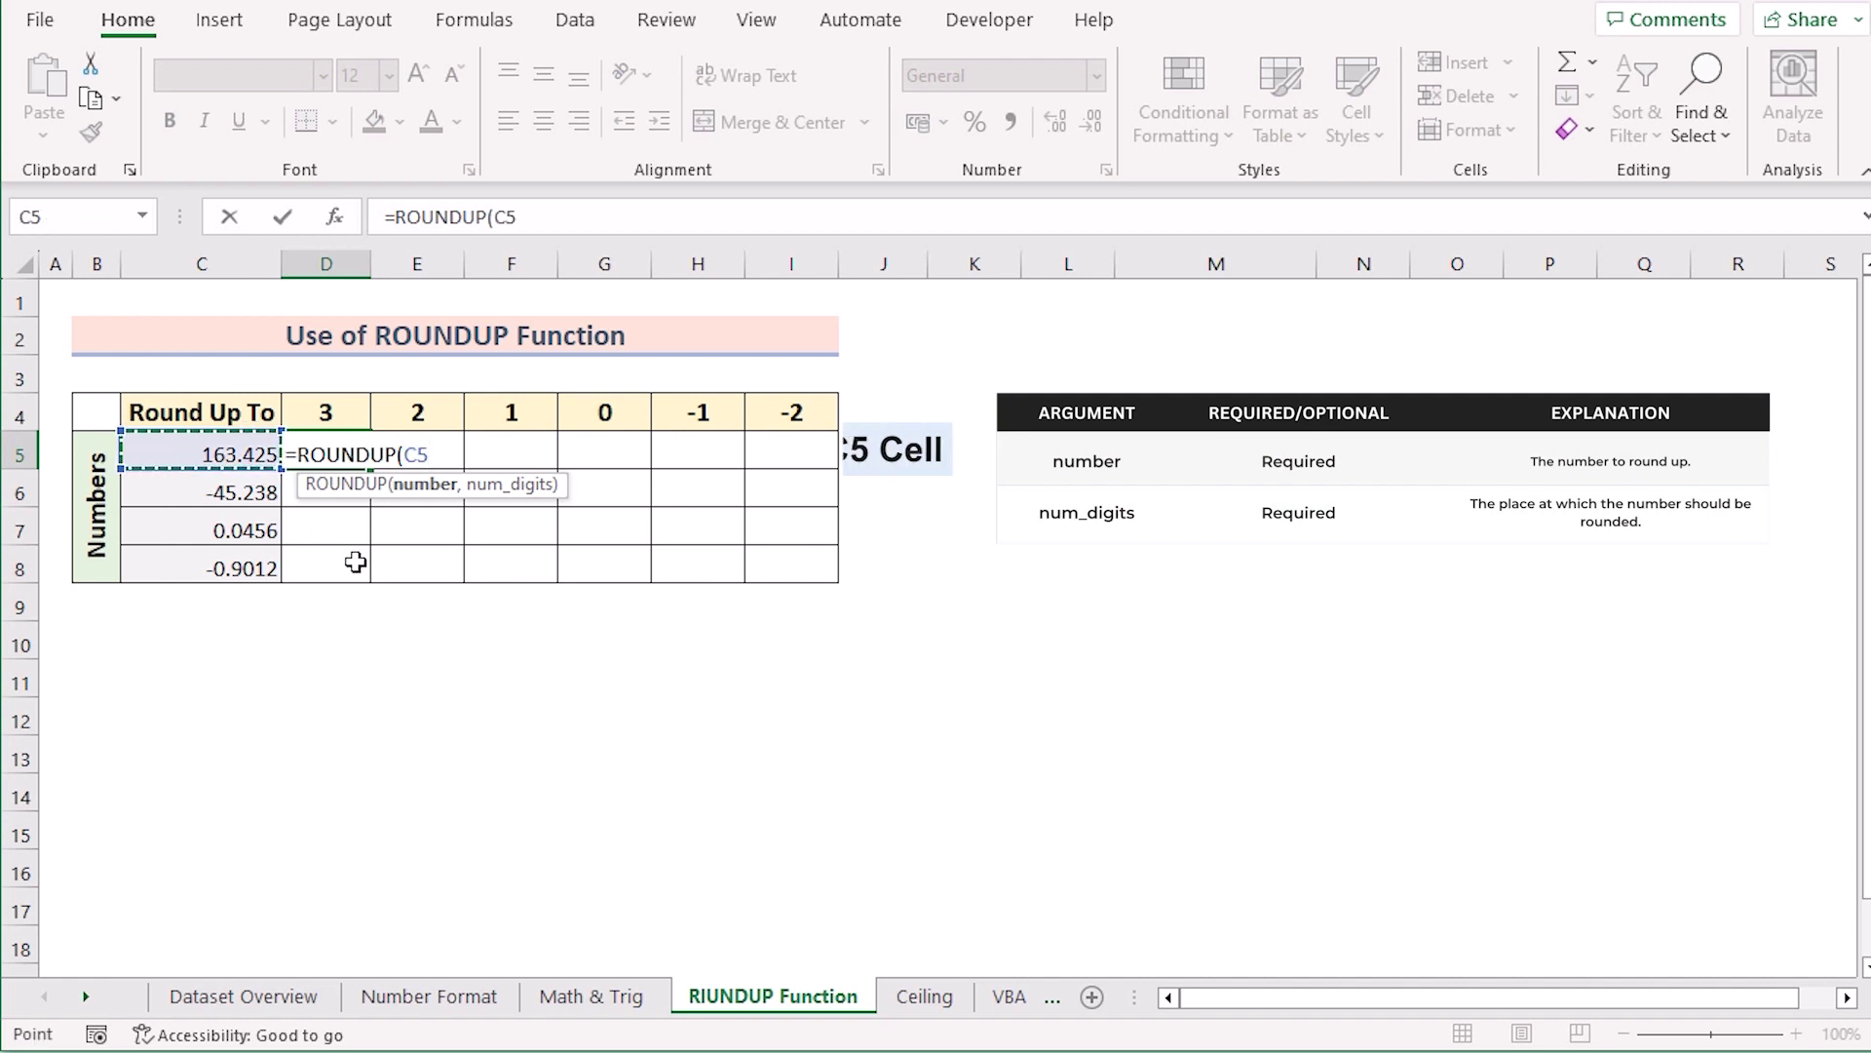
{"action": "key", "text": "F4"}
{"action": "key", "text": "F4"}
{"action": "key", "text": "F4"}
{"action": "key", "text": "F4"}
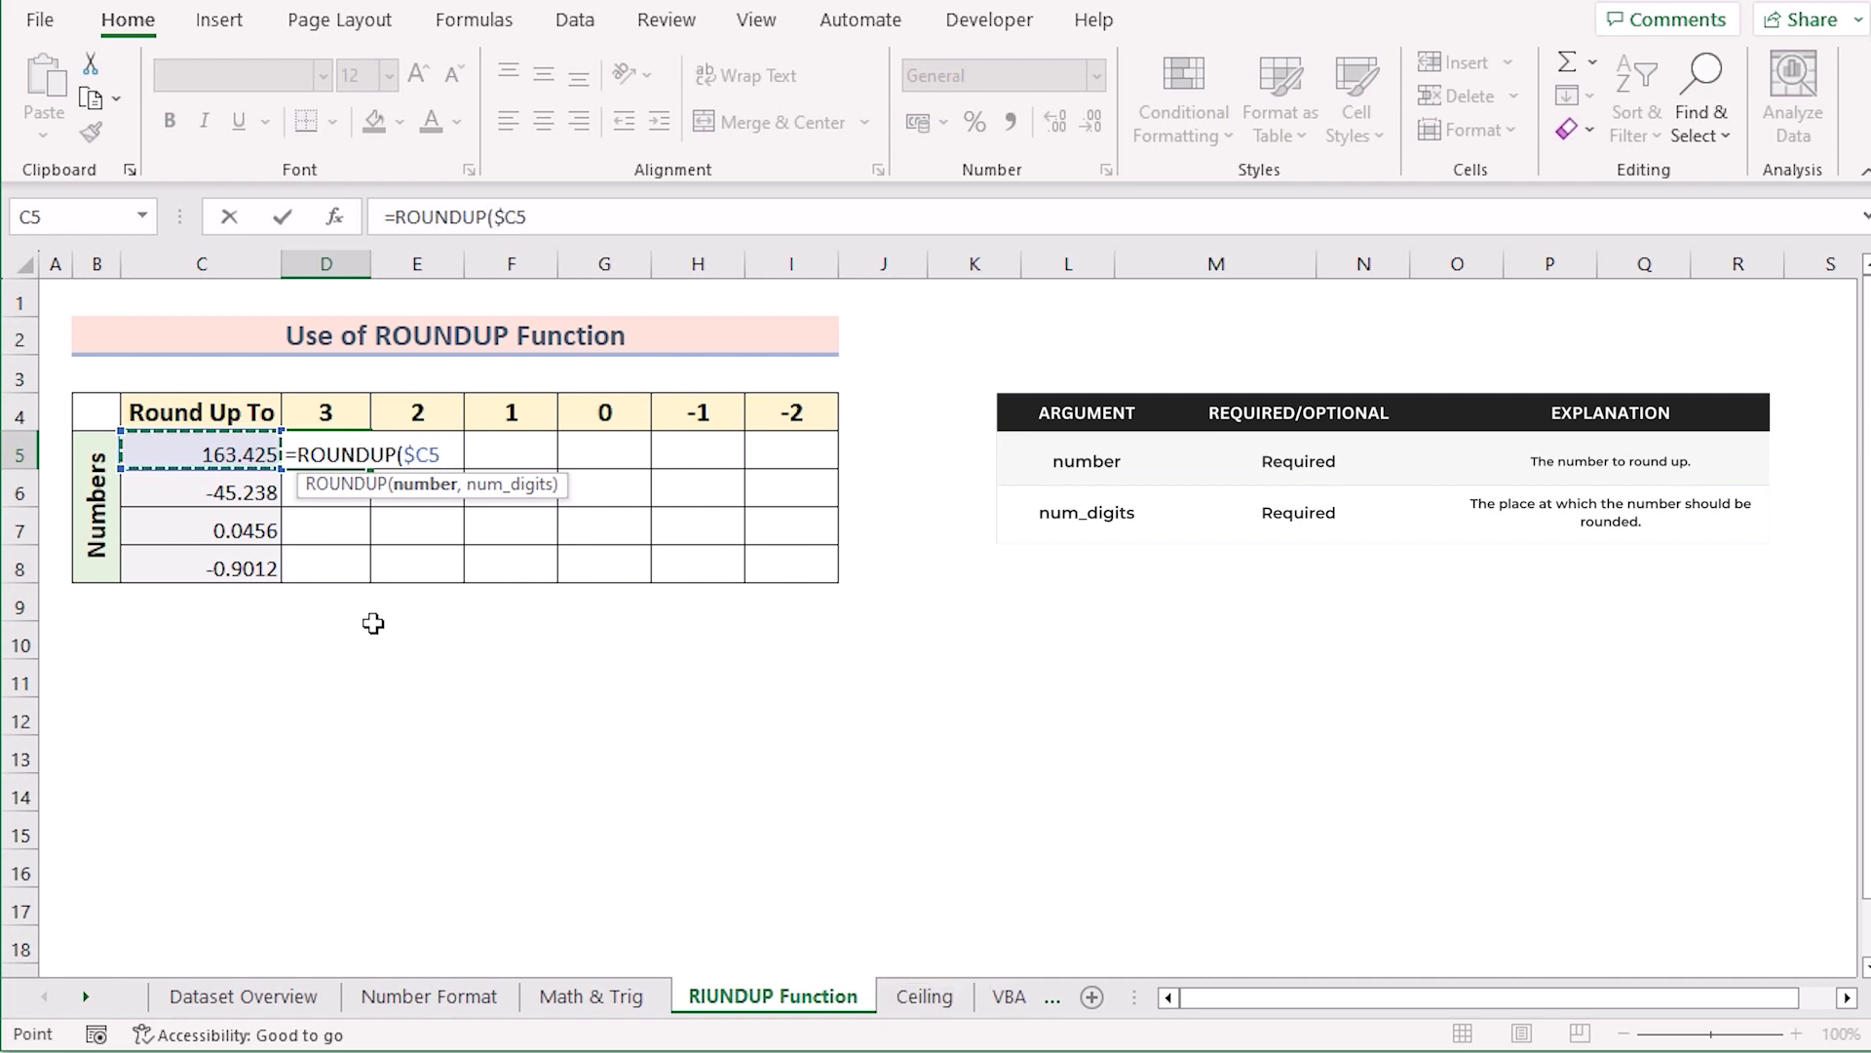
{"action": "type", "text": ","}
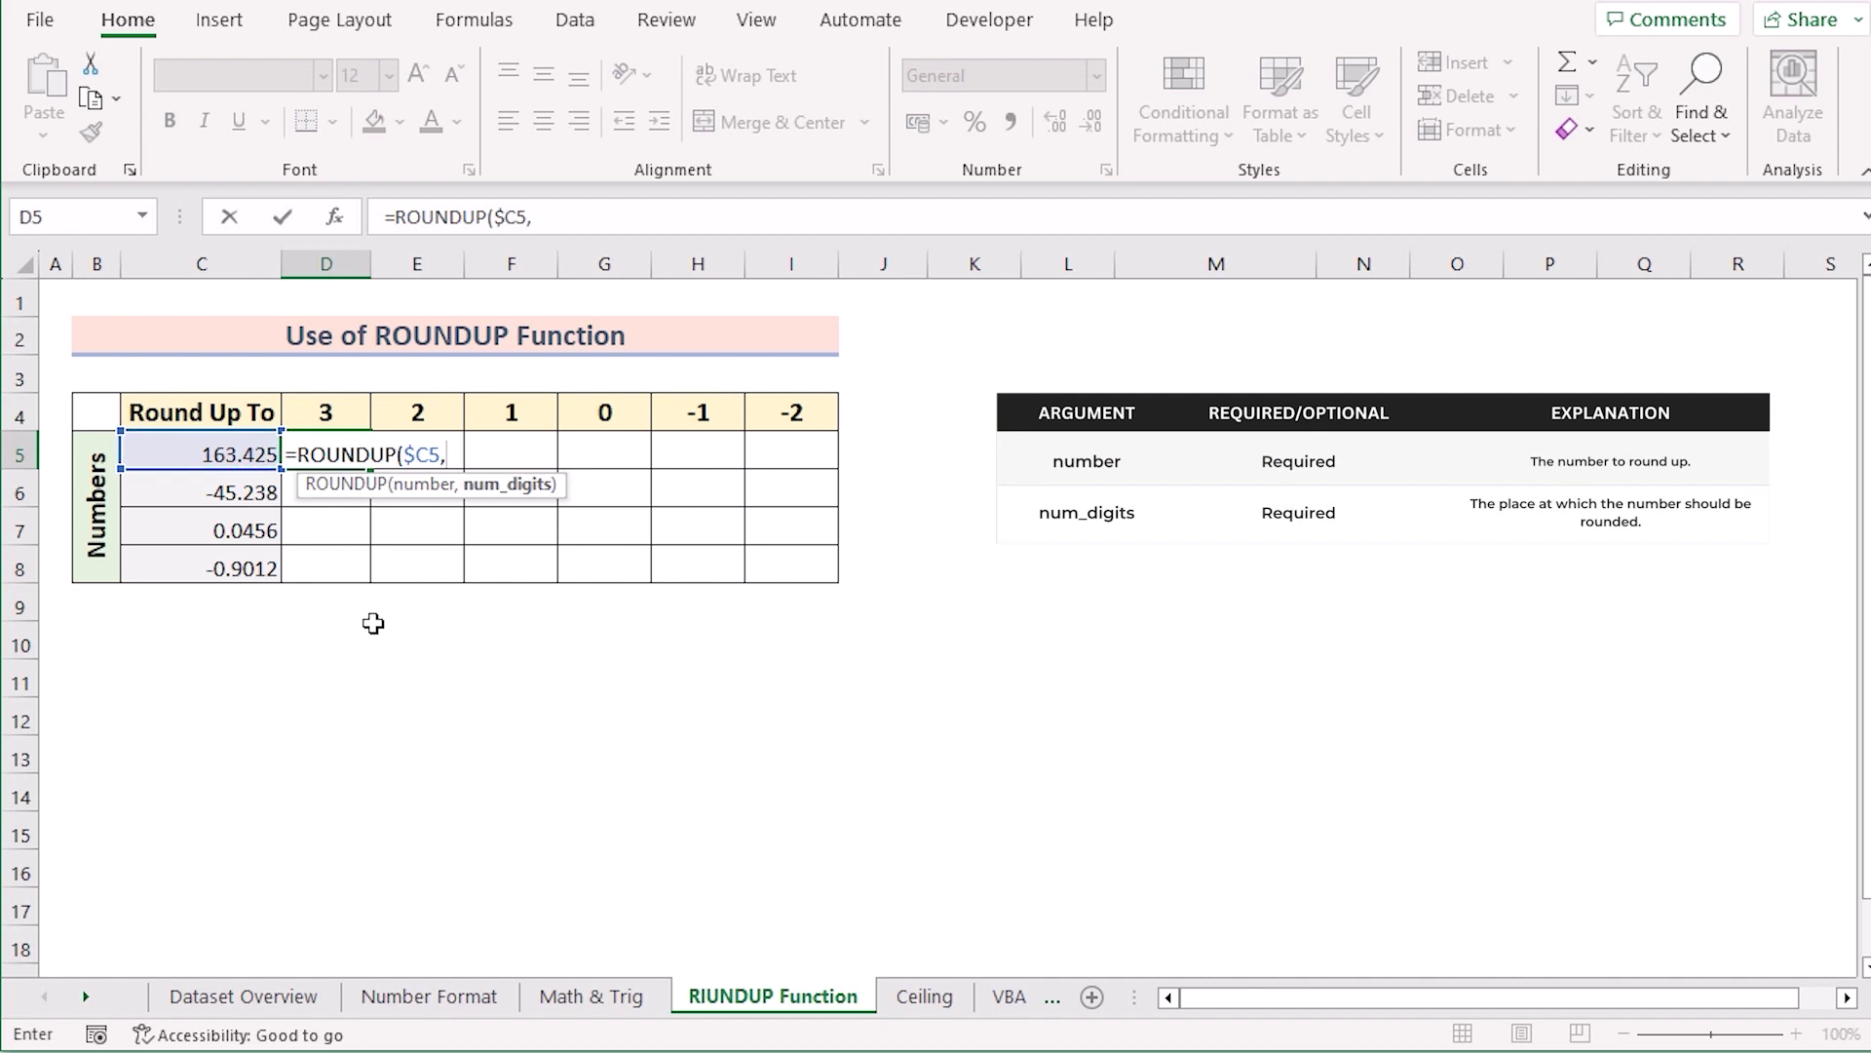
{"action": "left_click", "coordinate": [357, 417]}
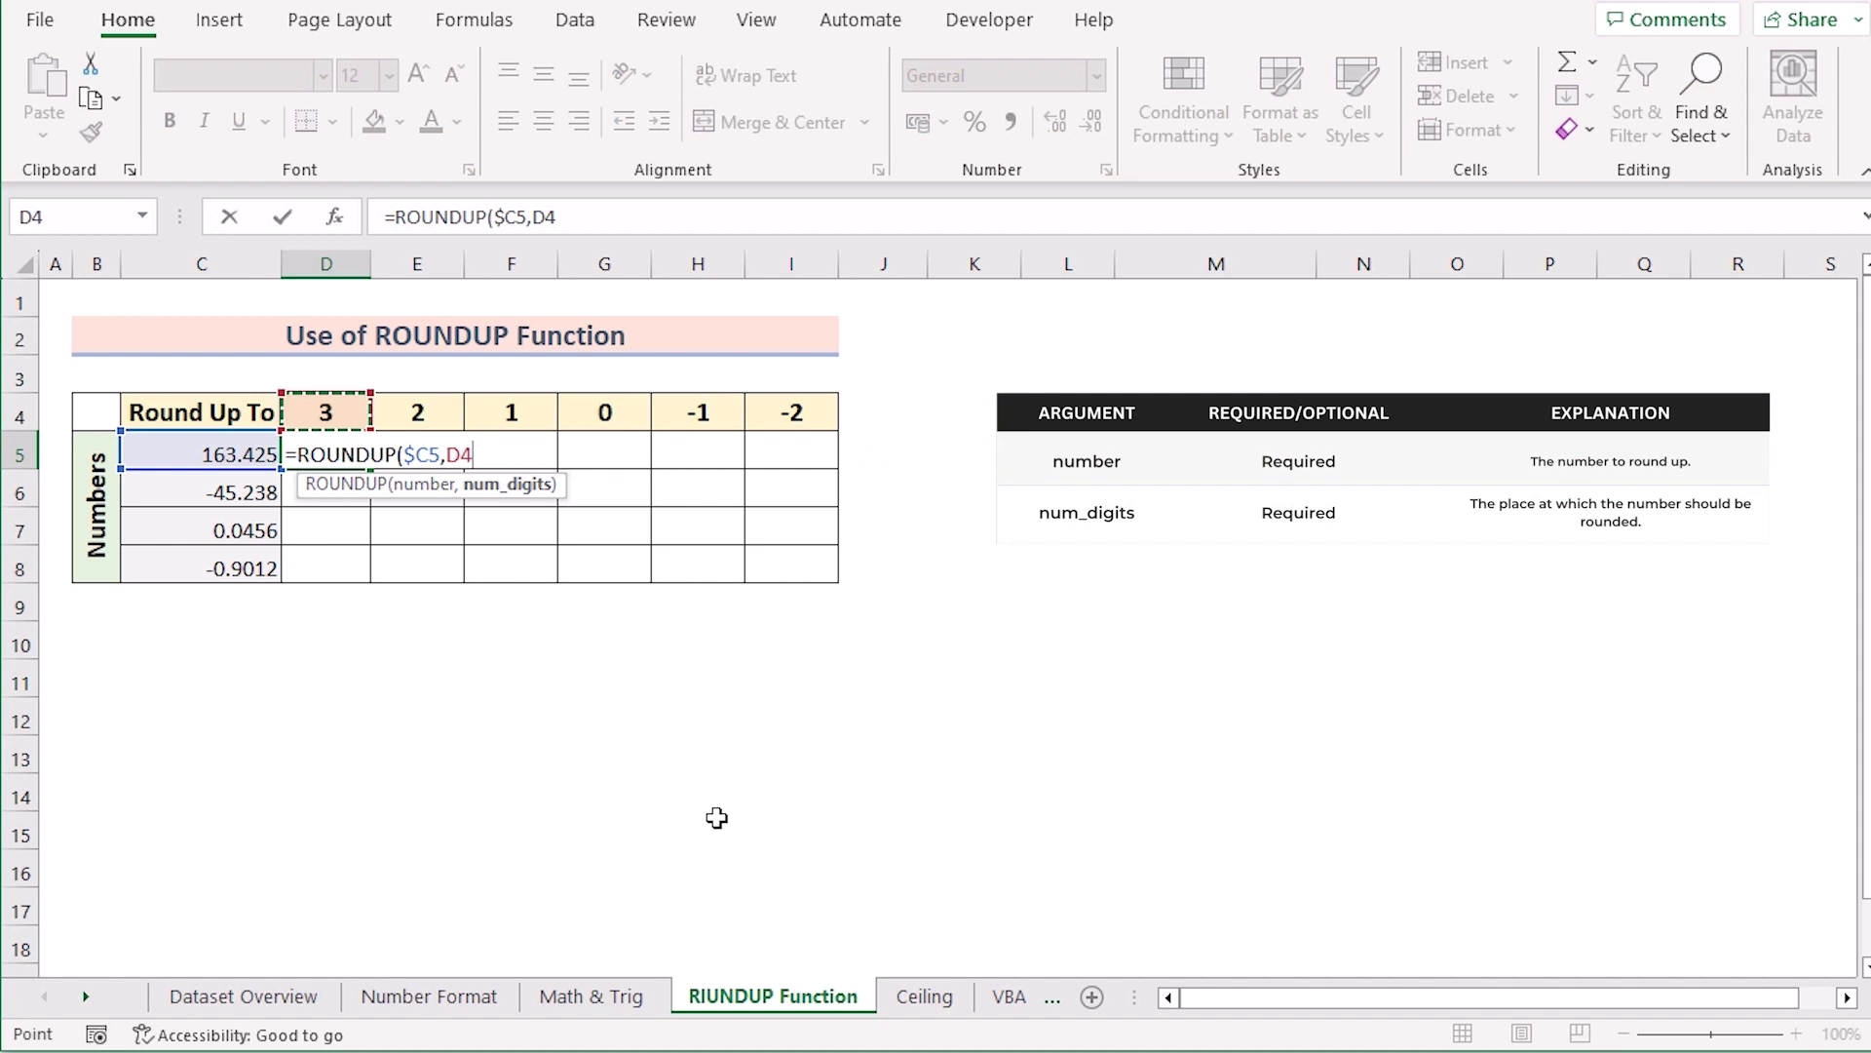
{"action": "key", "text": "F4"}
{"action": "key", "text": "F4"}
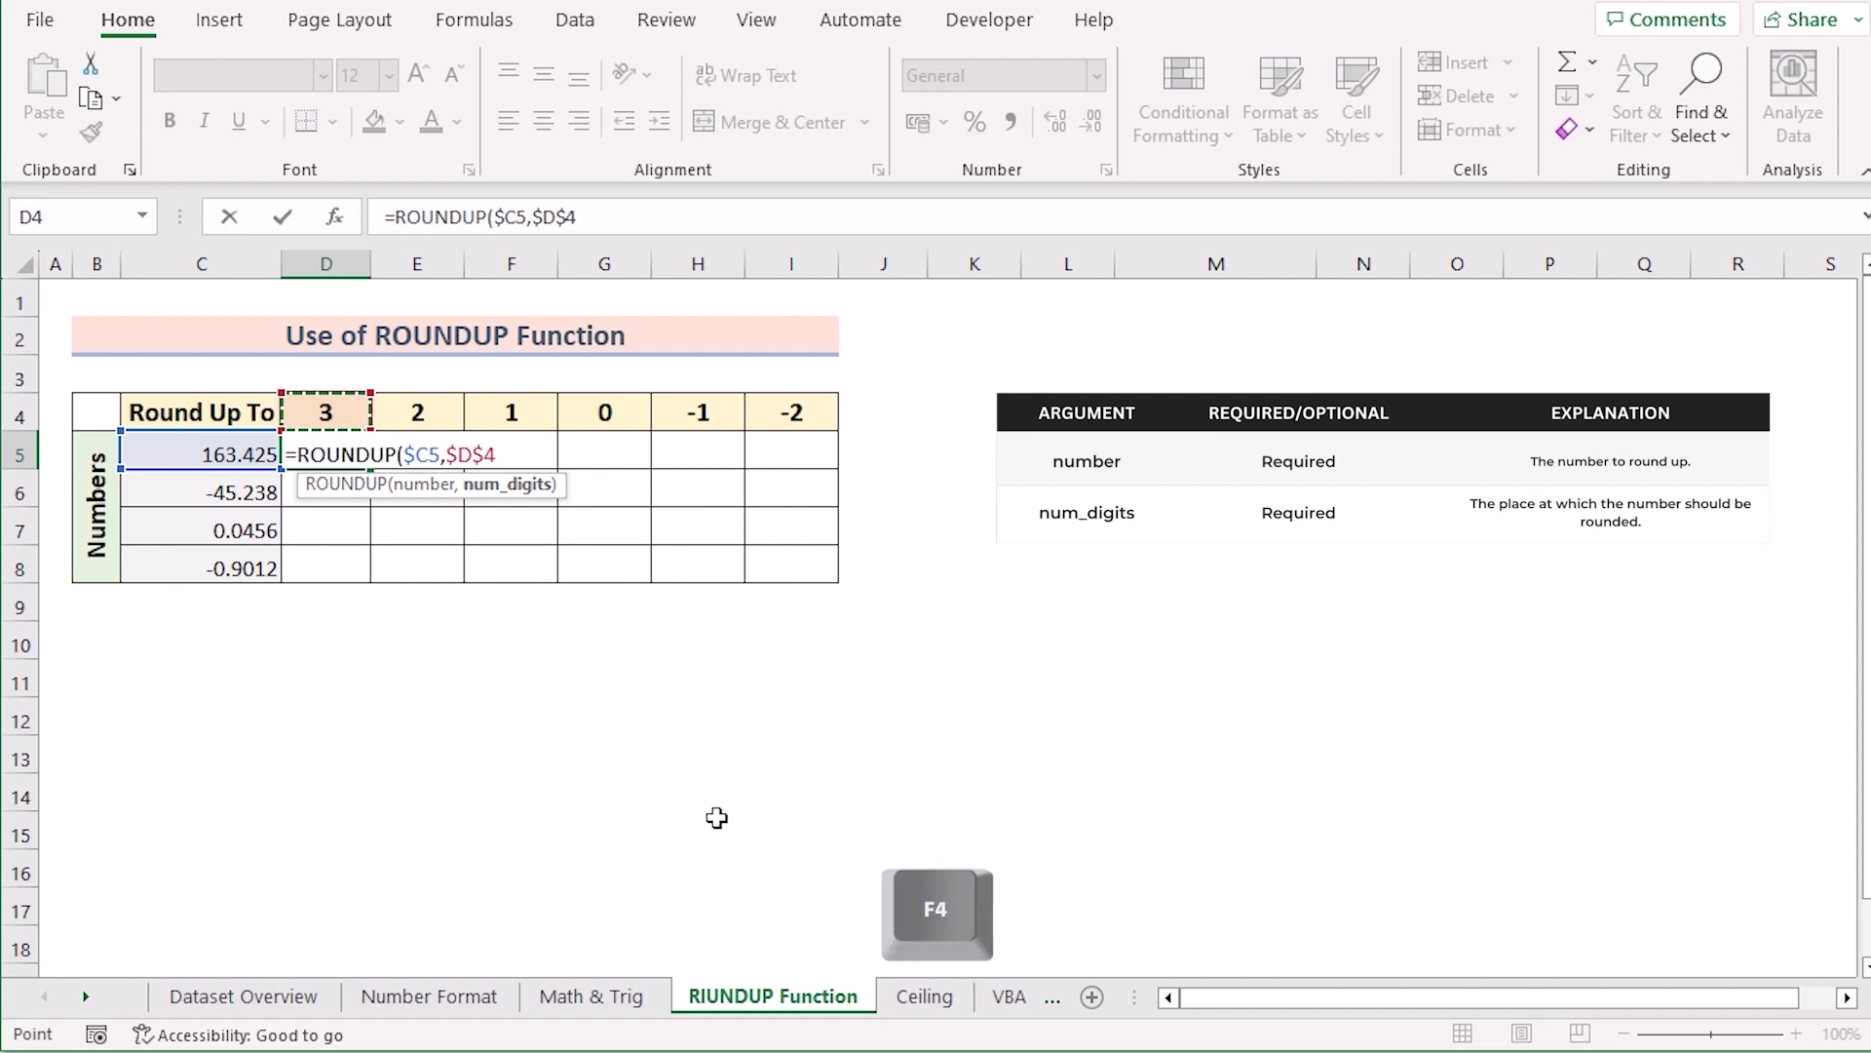
{"action": "type", "text": ")"}
{"action": "key", "text": "Return"}
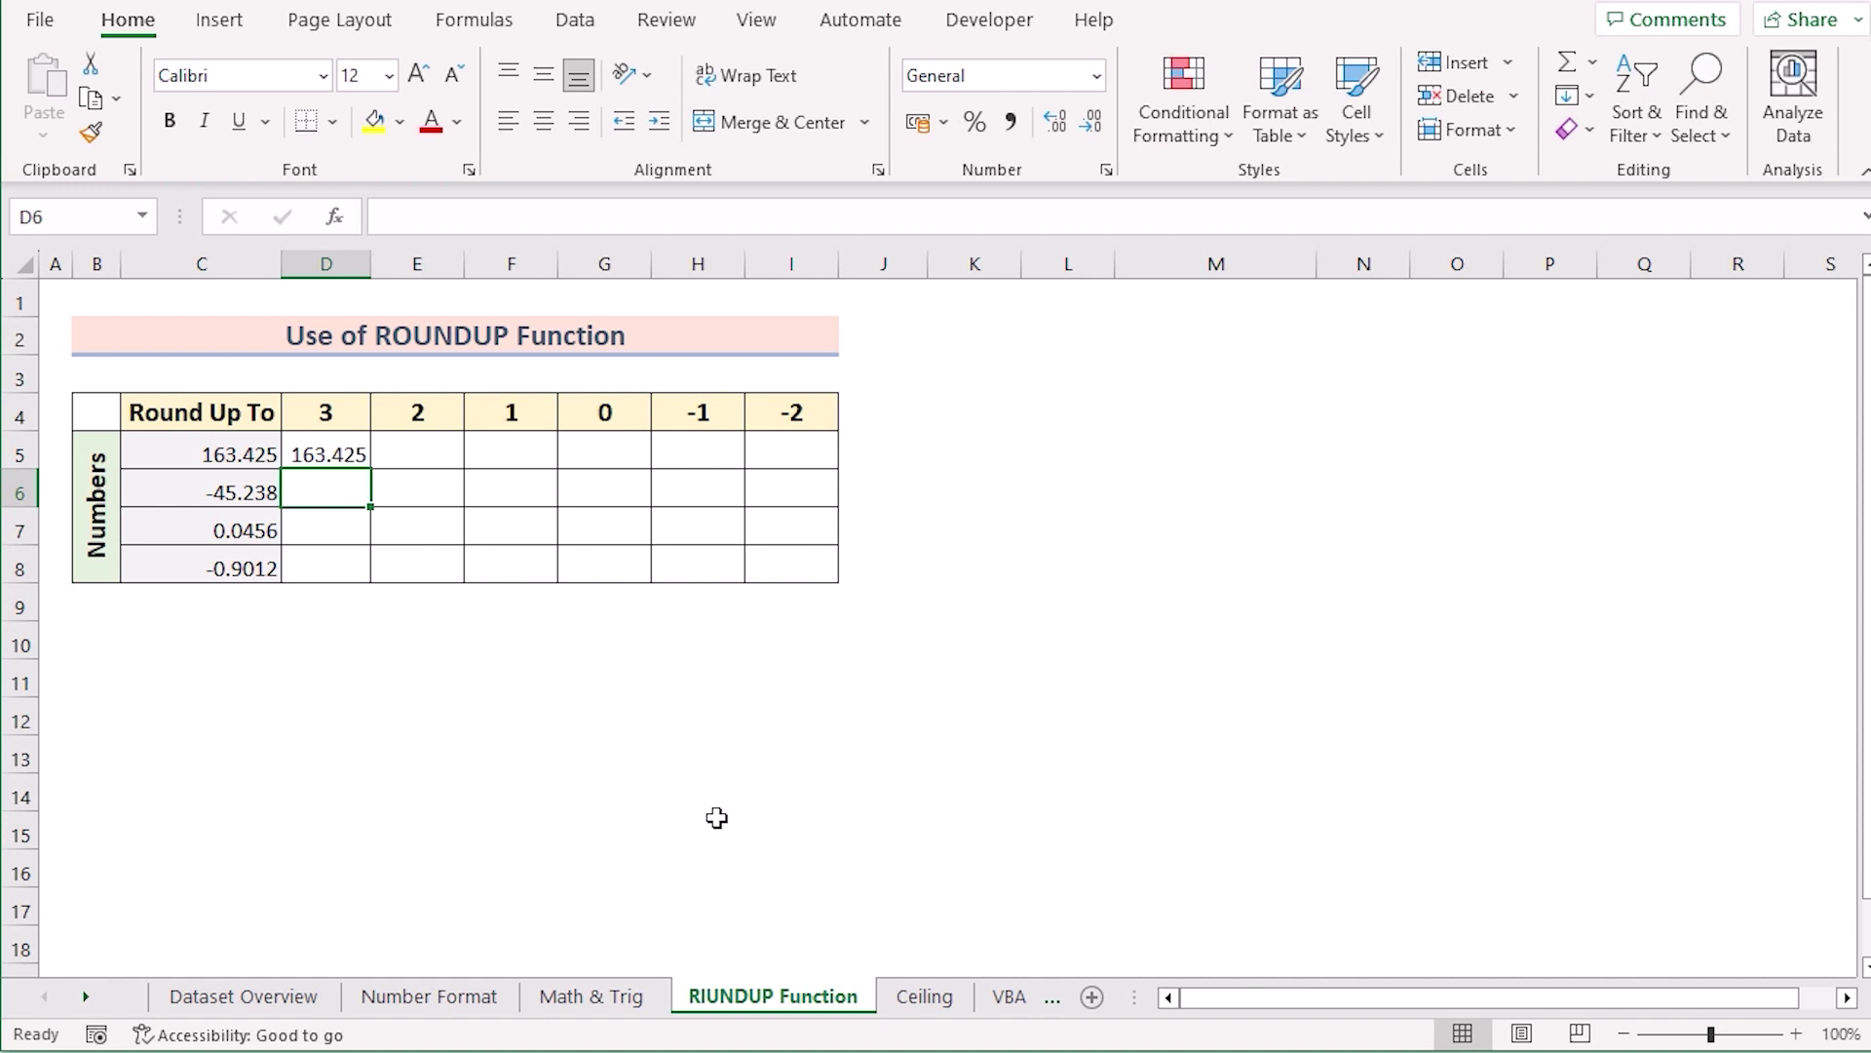
{"action": "left_click", "coordinate": [366, 454]}
Fill the D5 ROUNDUP formula down to row 8 and right across to column I
{"action": "left_click_drag", "start_coordinate": [373, 470], "coordinate": [370, 573]}
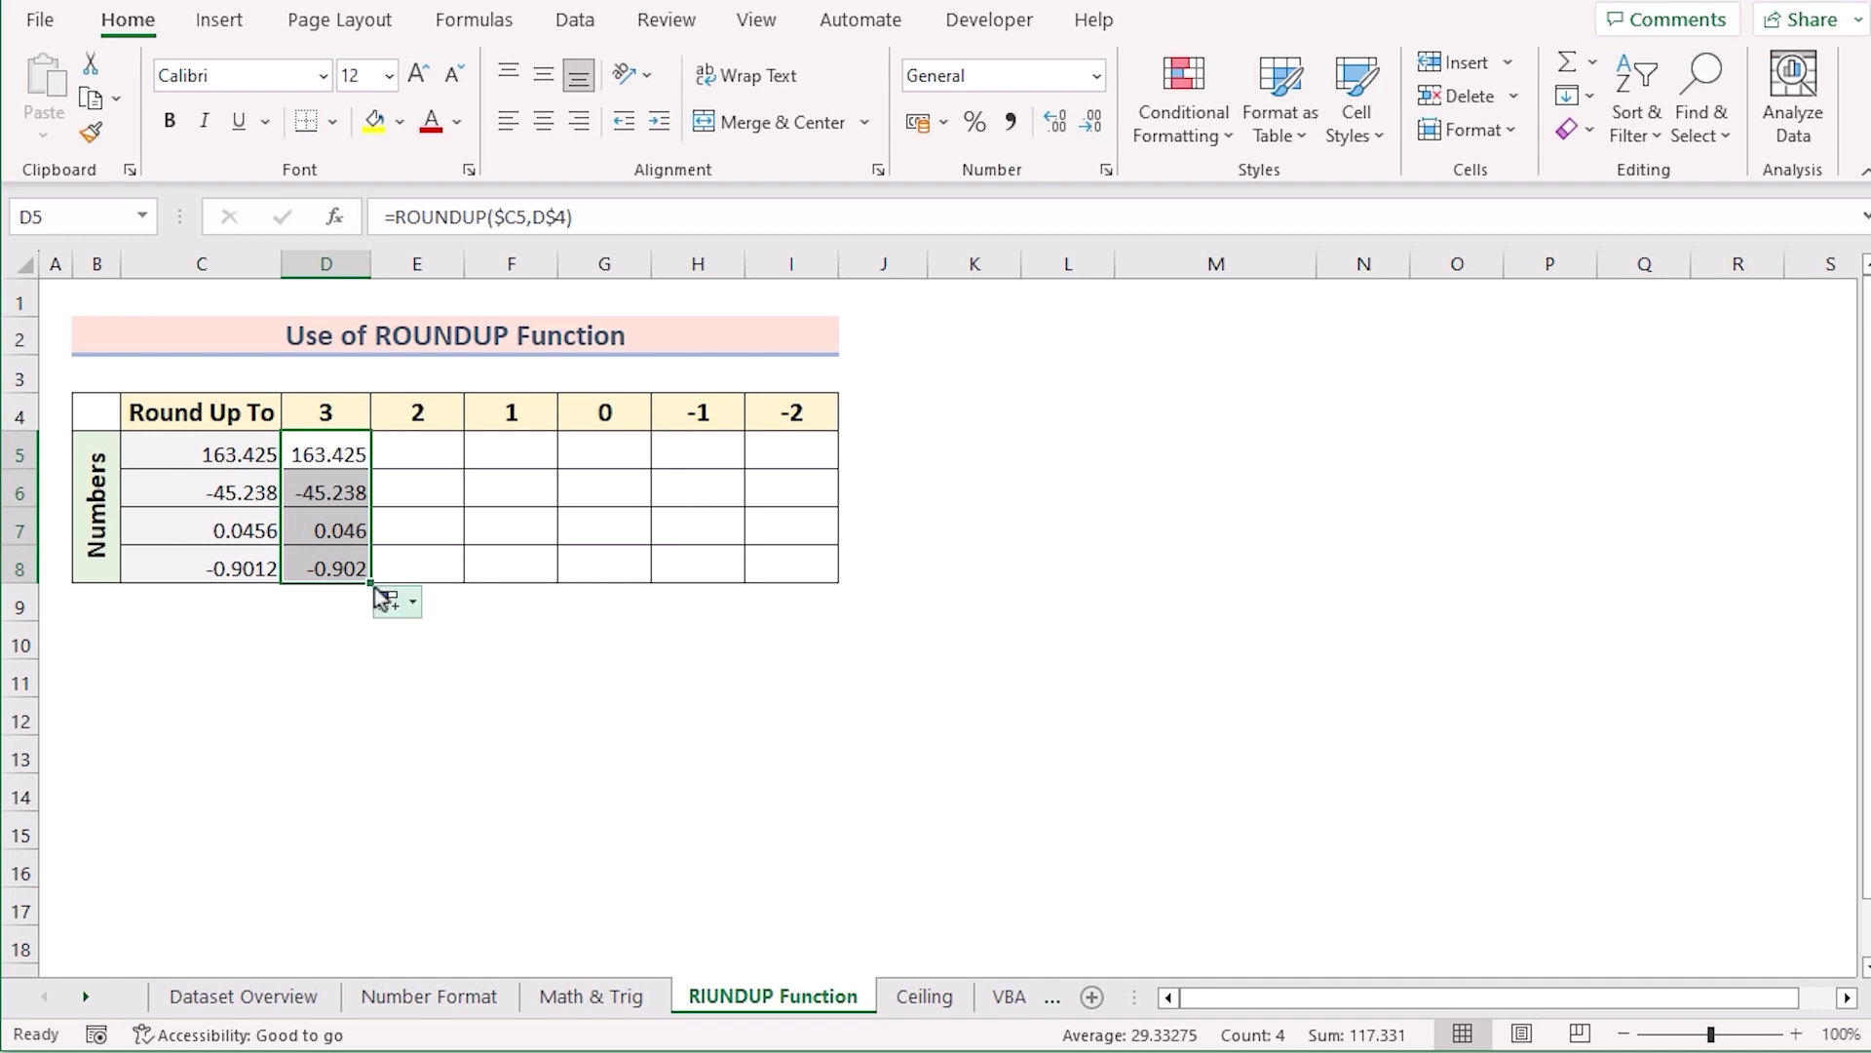
{"action": "left_click_drag", "start_coordinate": [369, 581], "coordinate": [818, 601]}
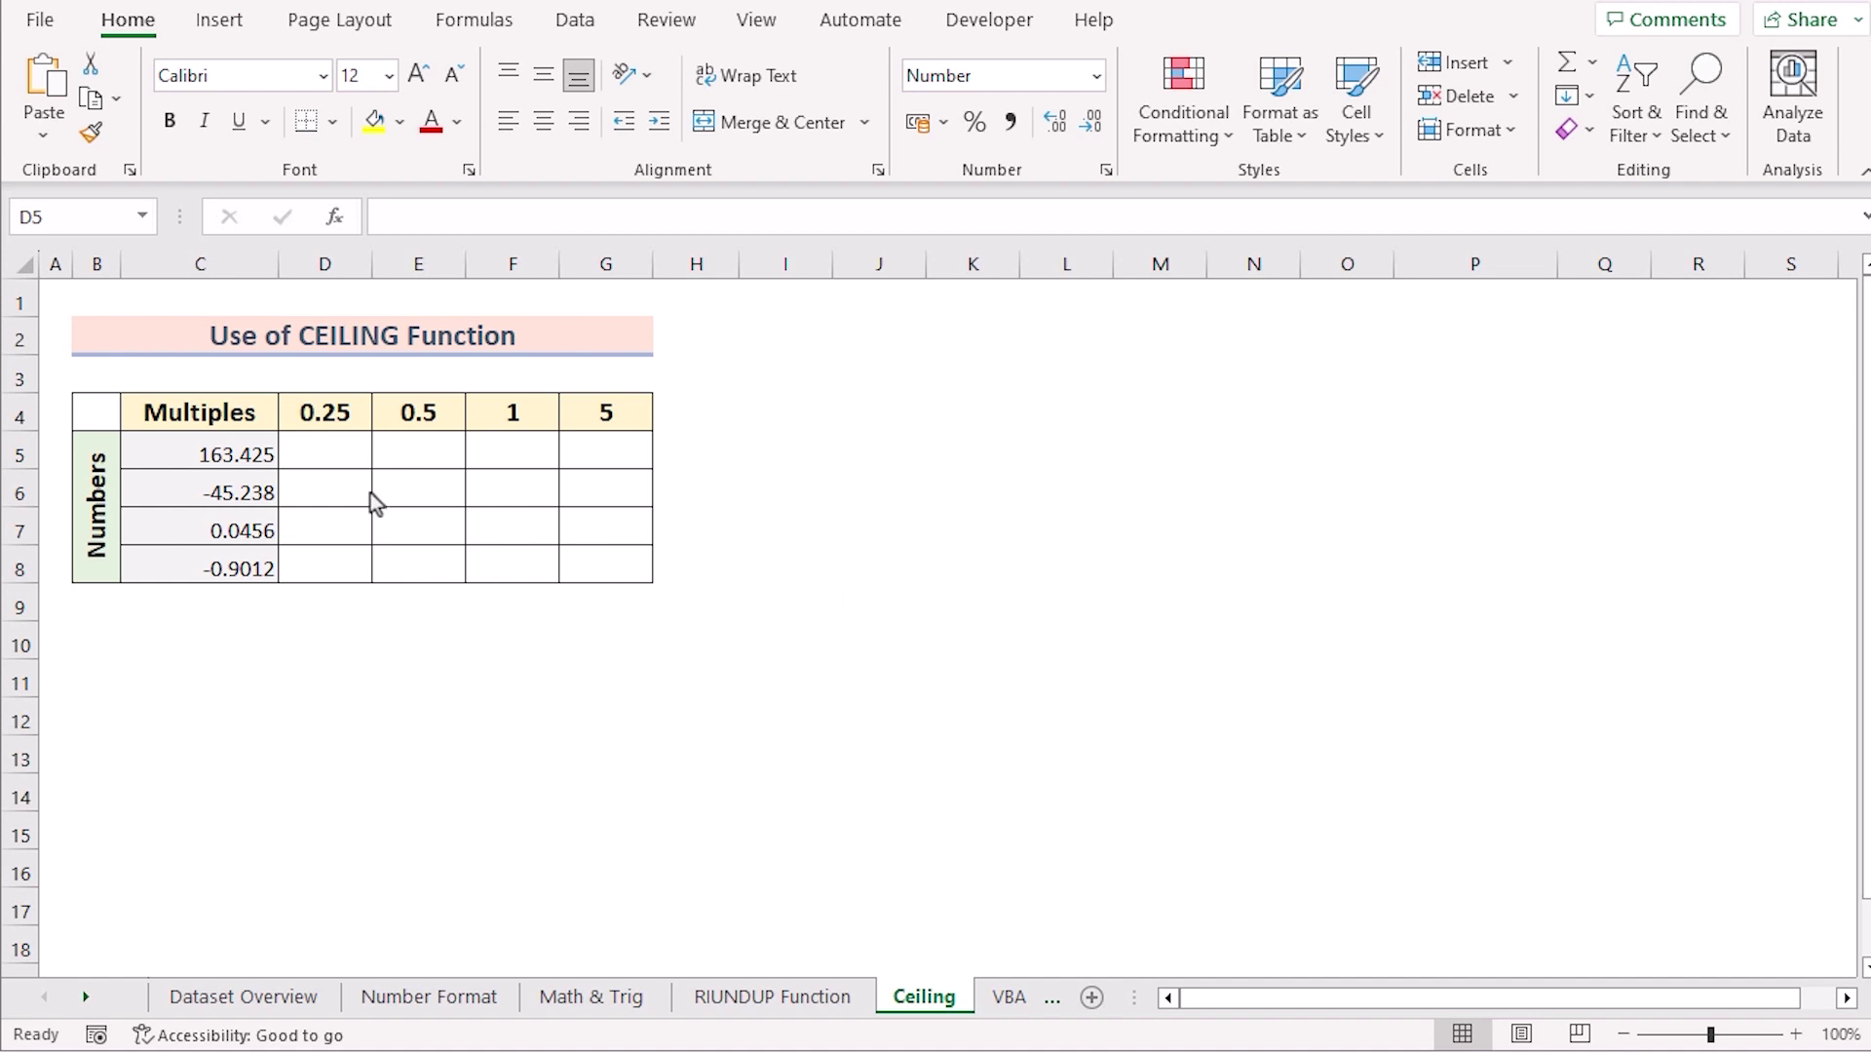
Enter =CEILING($C5,D$4) in D5, rounding 163.425 up to 163.500
{"action": "left_click", "coordinate": [336, 447]}
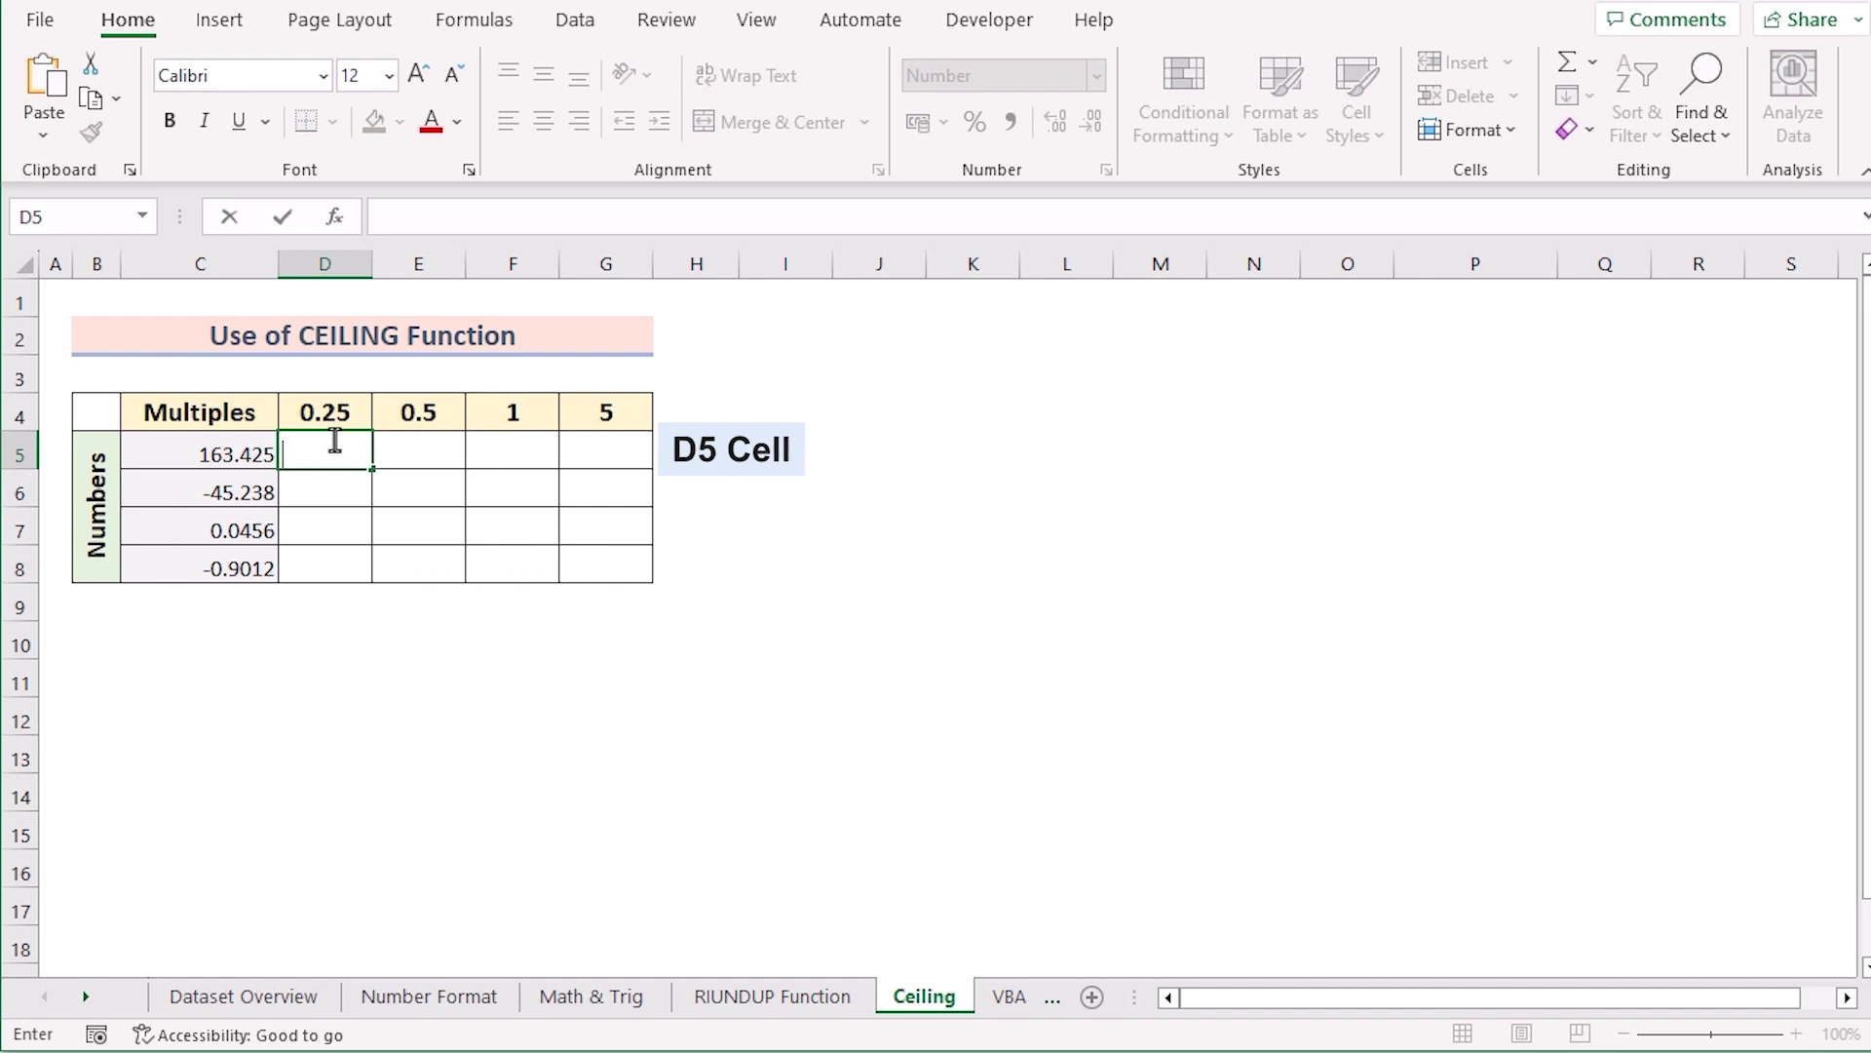
{"action": "type", "text": "=CEIL"}
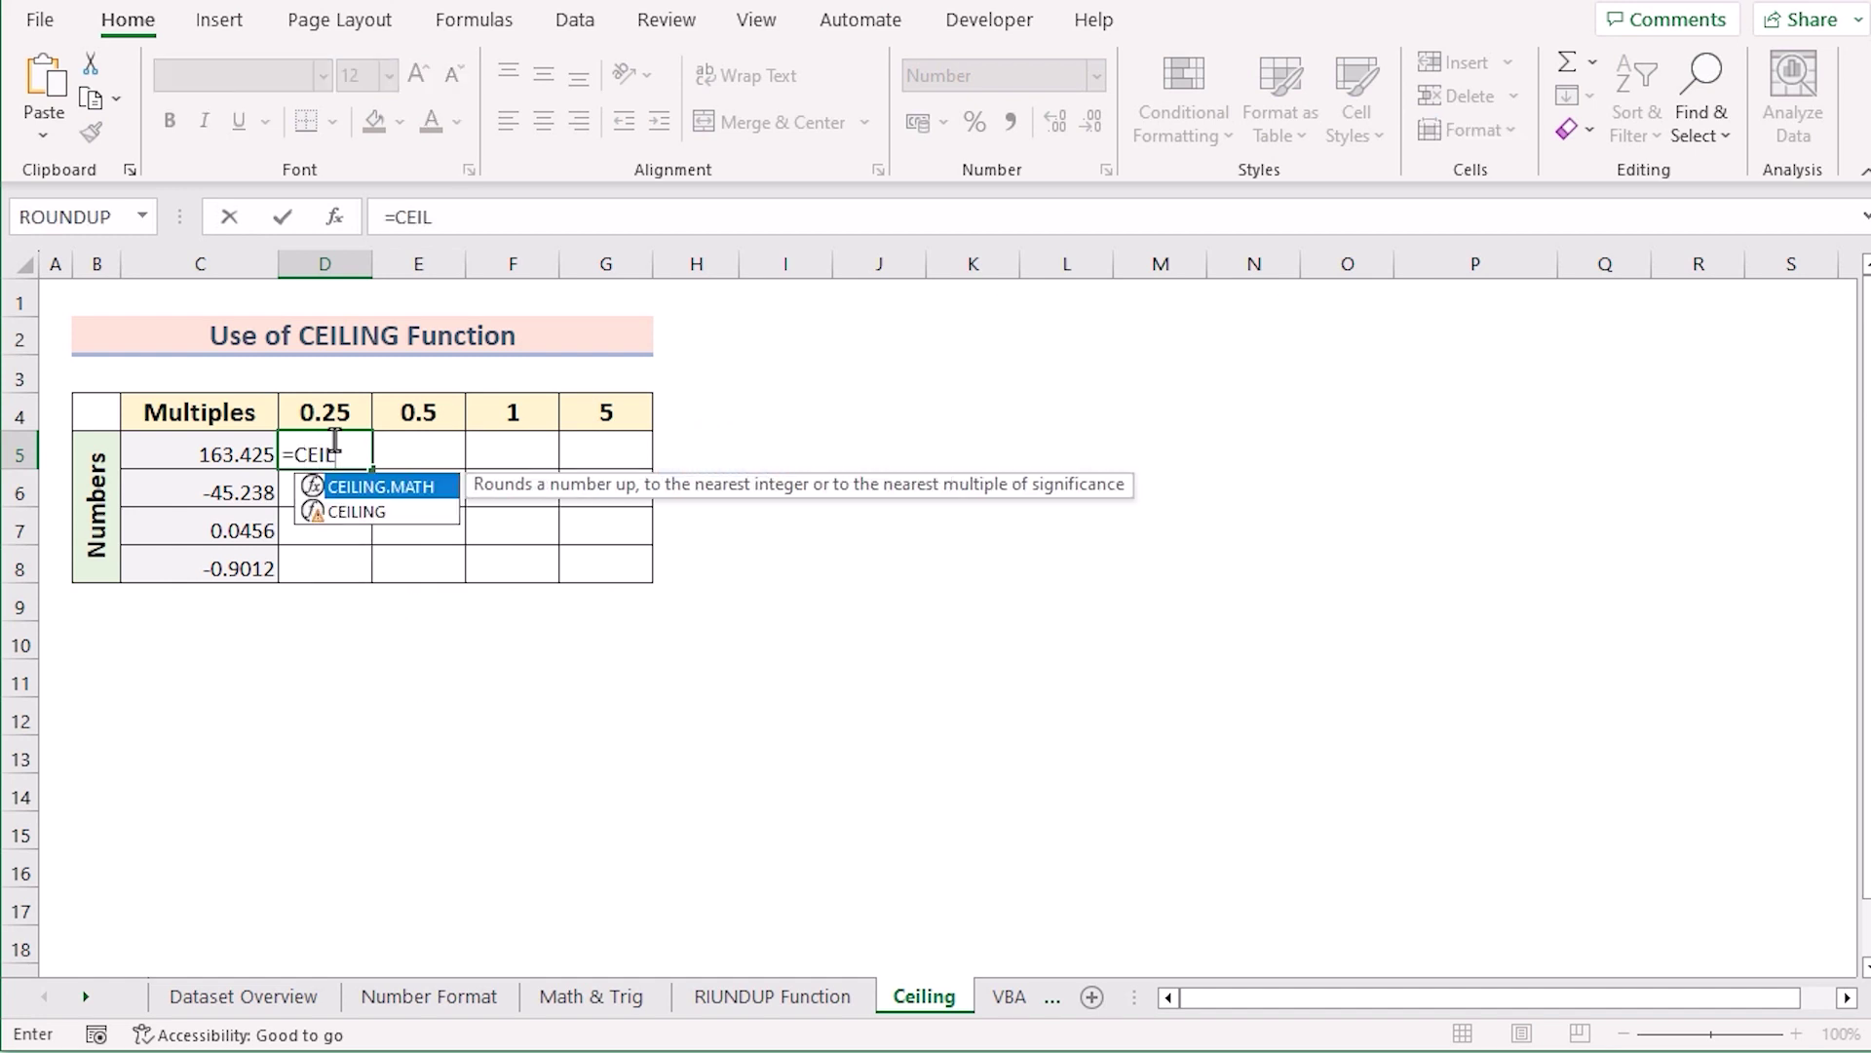
{"action": "double_click", "coordinate": [357, 512]}
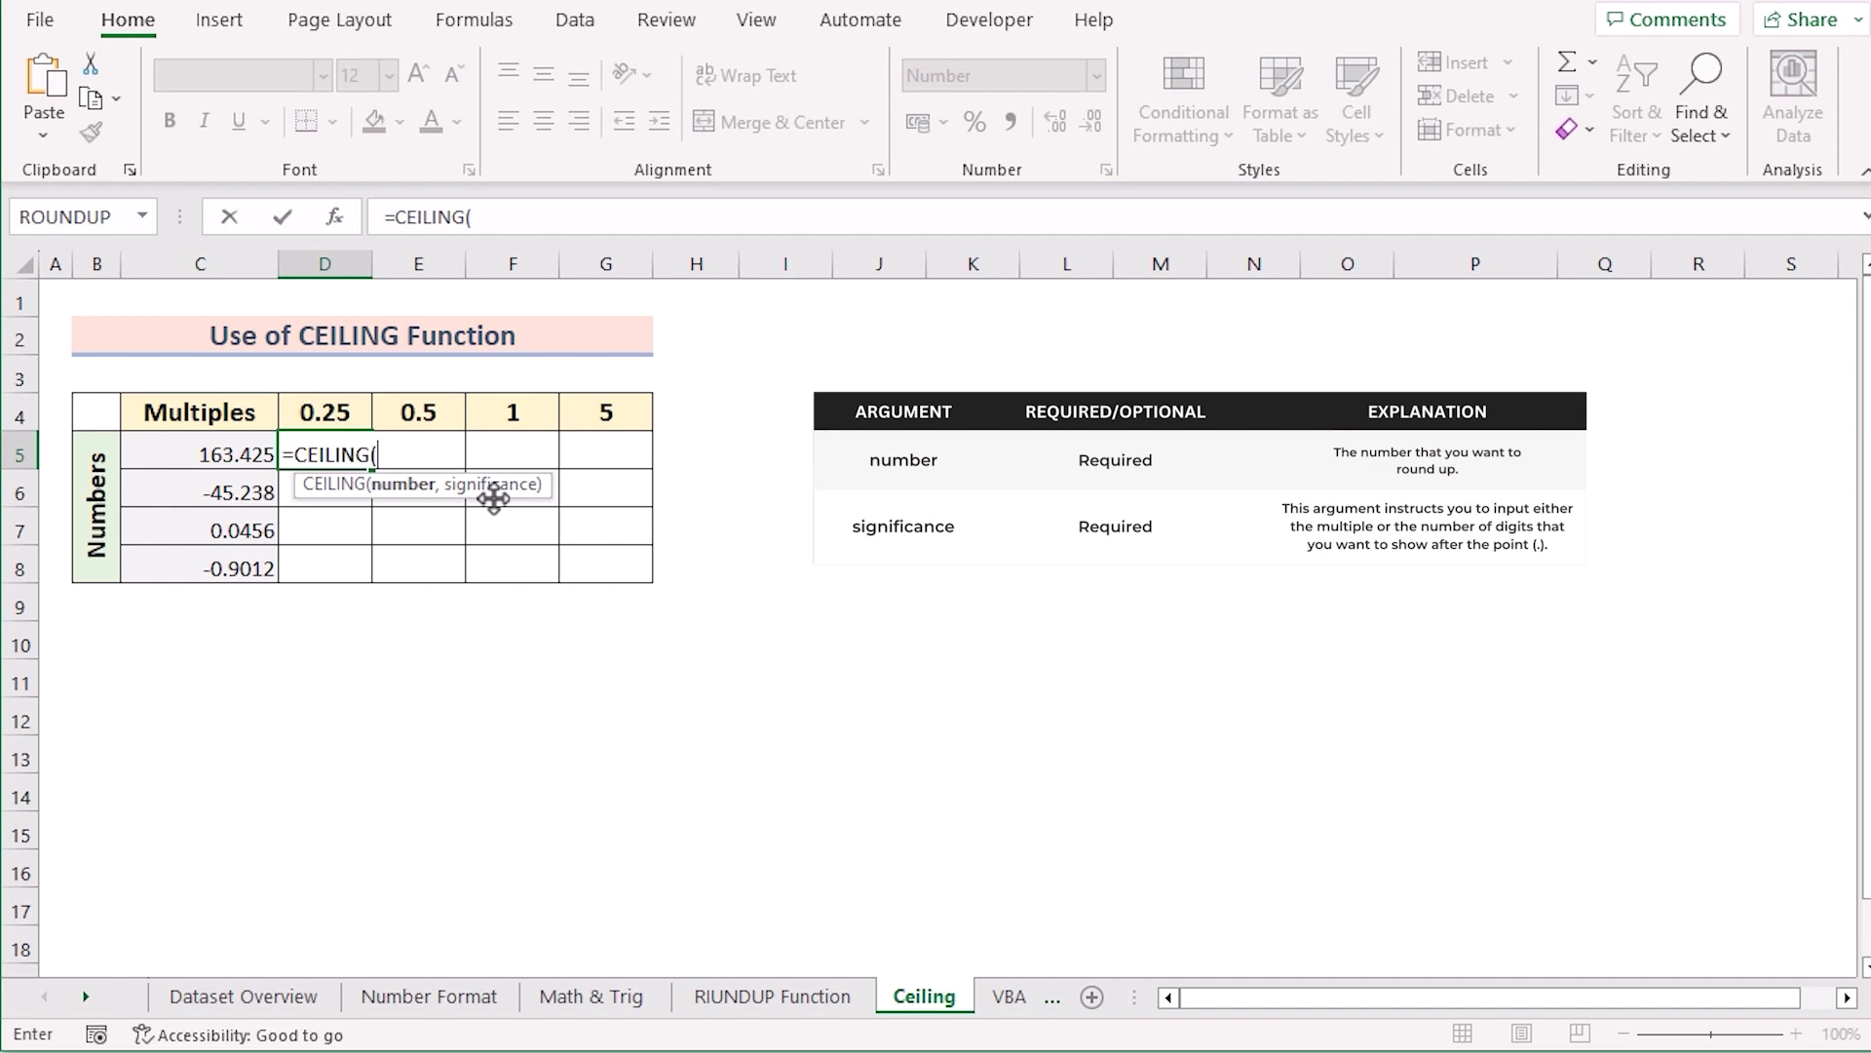
{"action": "left_click", "coordinate": [232, 451]}
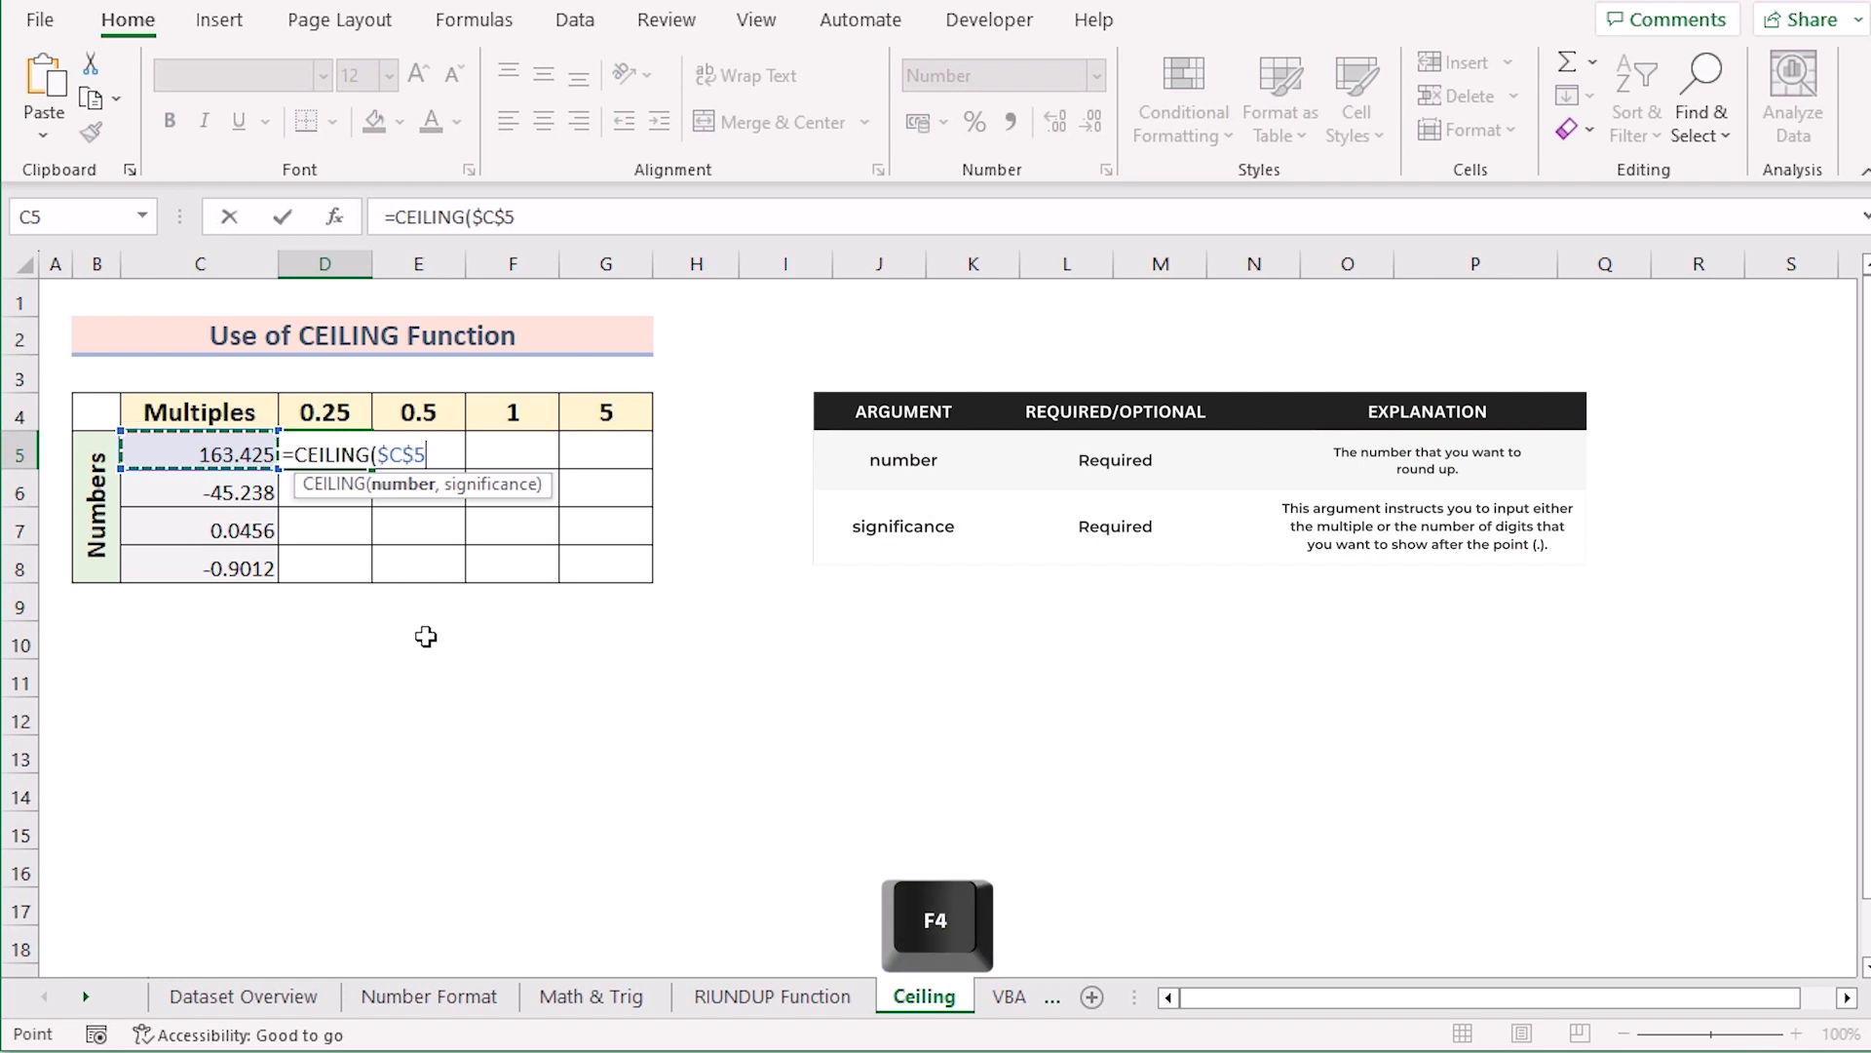
{"action": "key", "text": "F4"}
{"action": "key", "text": "F4"}
{"action": "key", "text": "F4"}
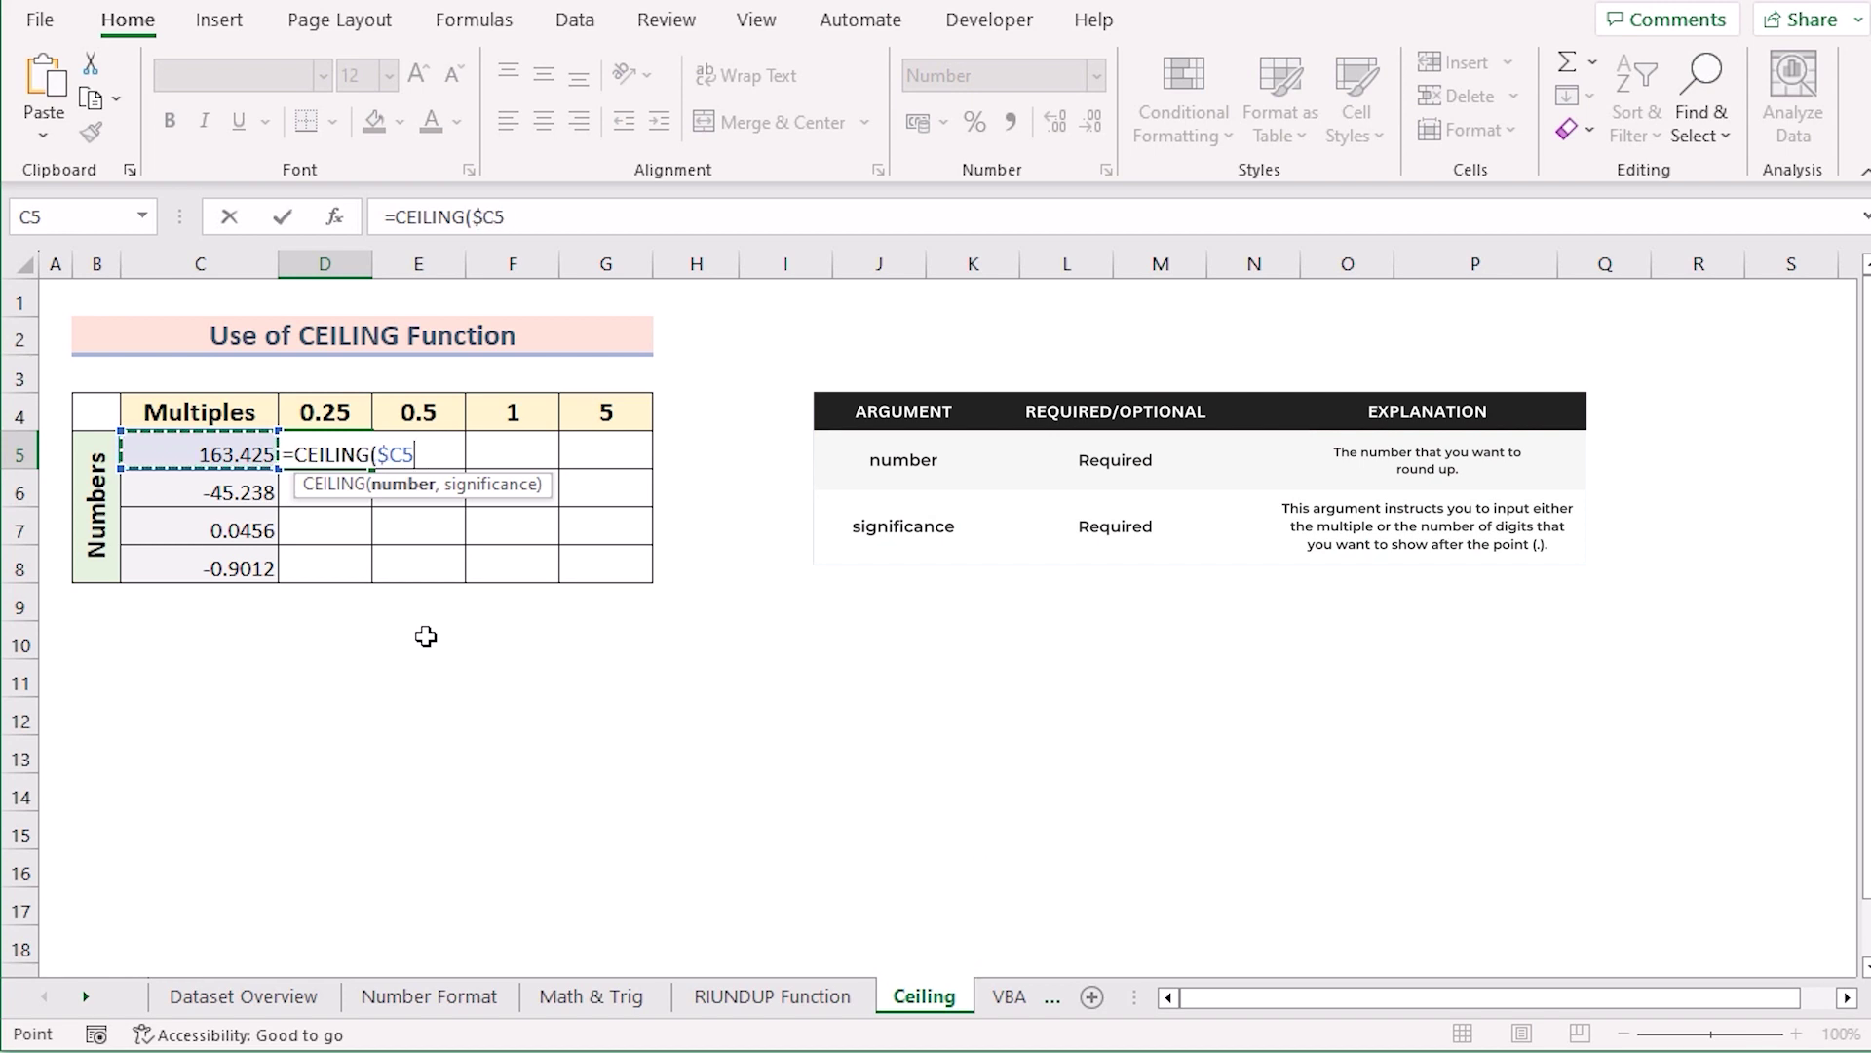
{"action": "type", "text": ","}
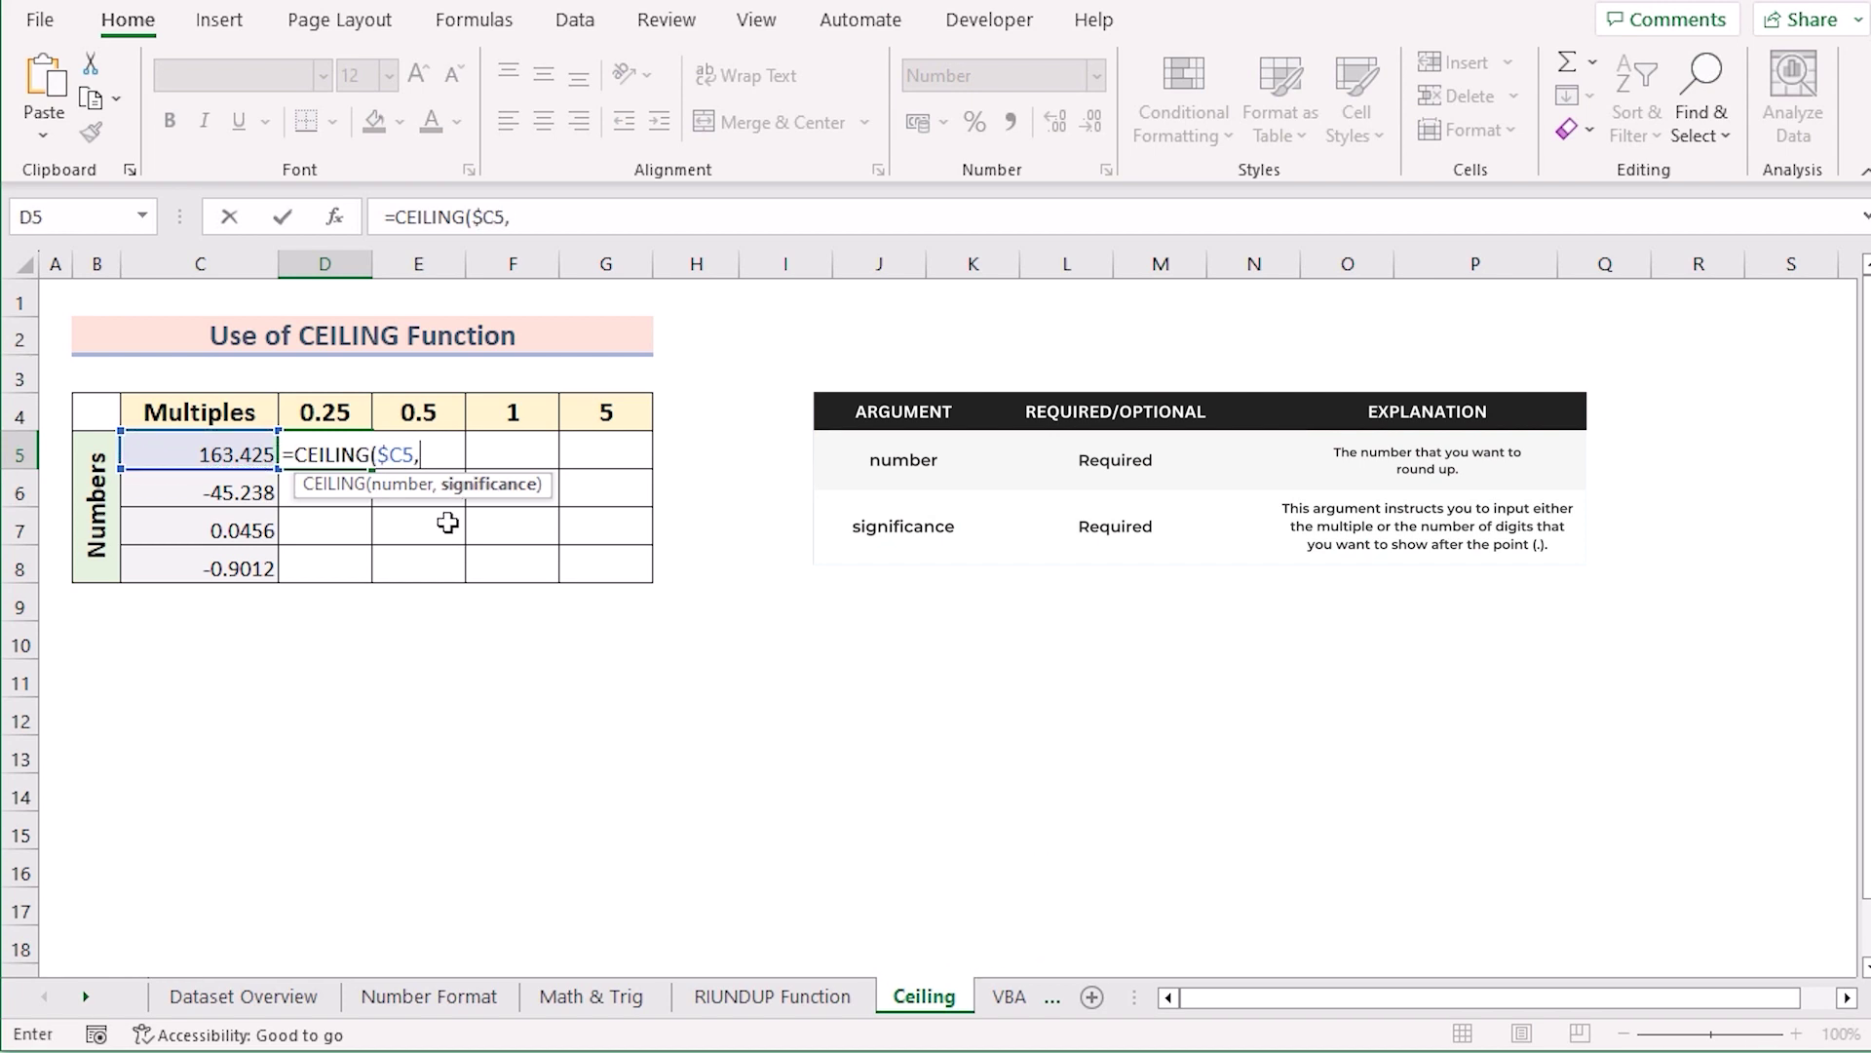
{"action": "left_click", "coordinate": [359, 408]}
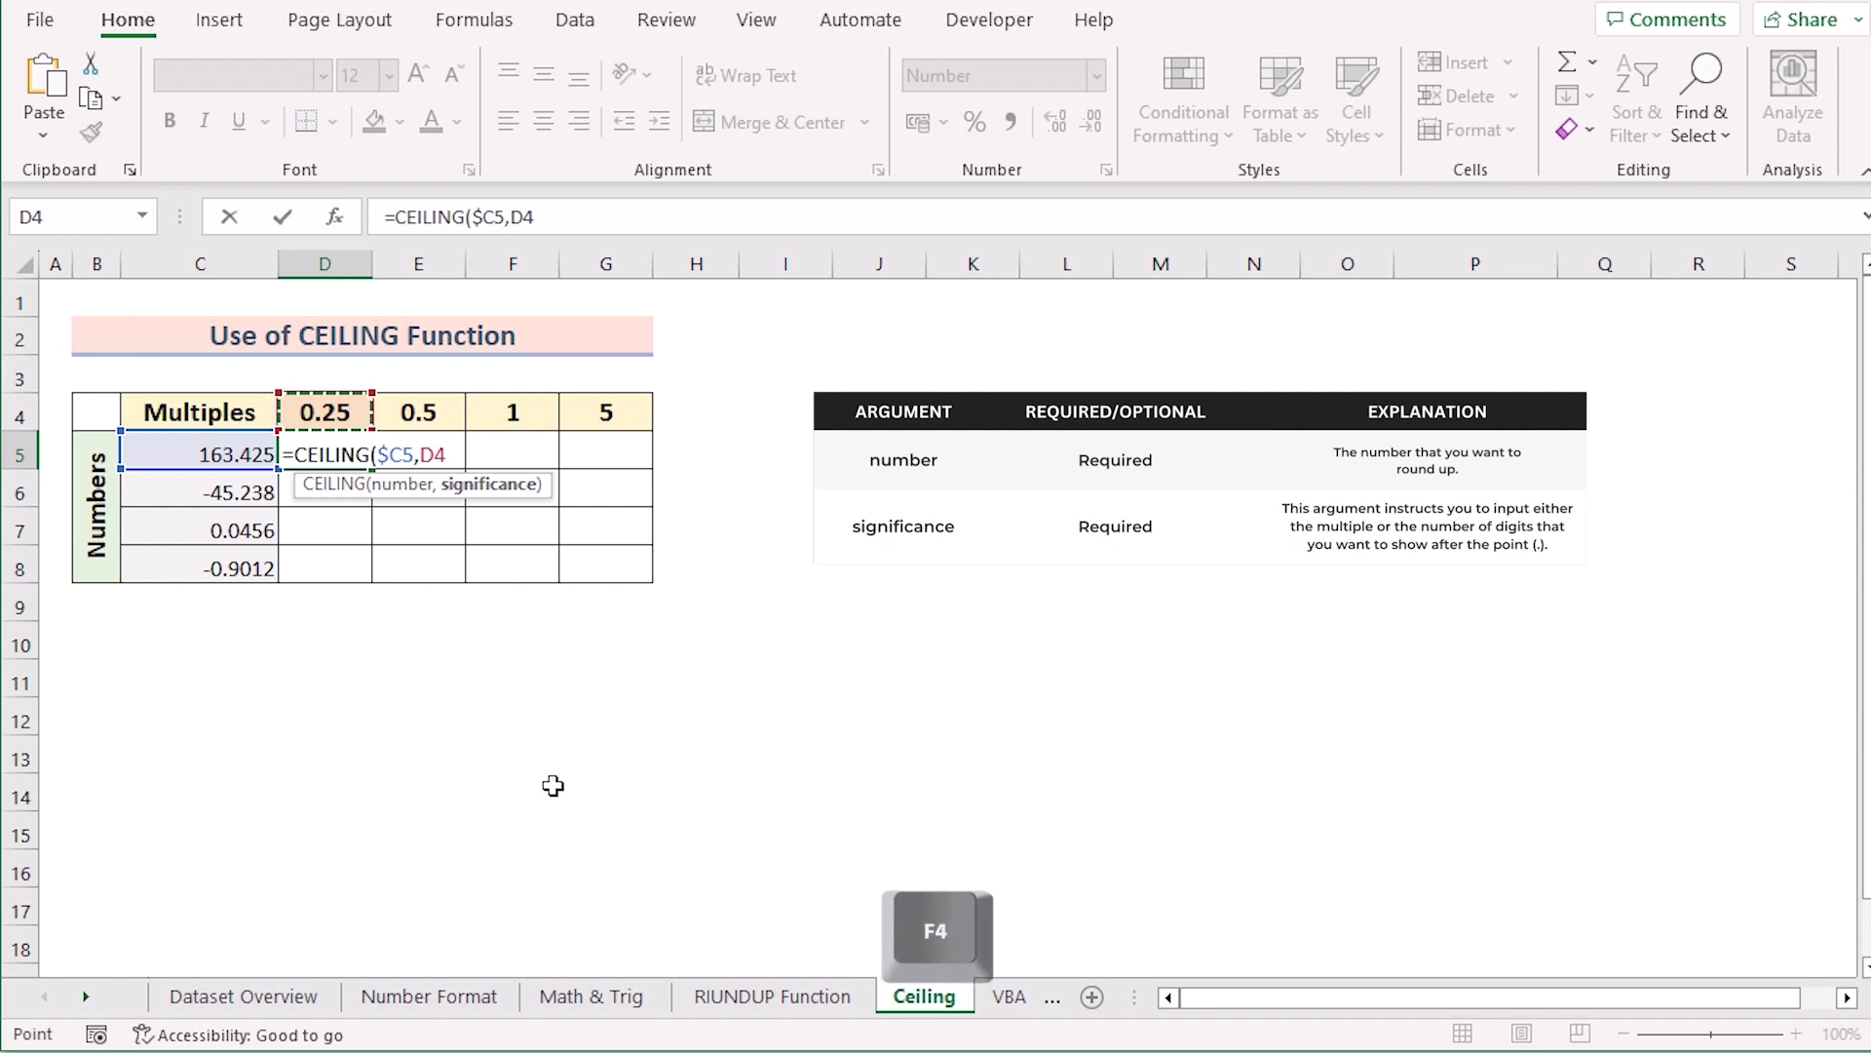
{"action": "key", "text": "F4"}
{"action": "key", "text": "F4"}
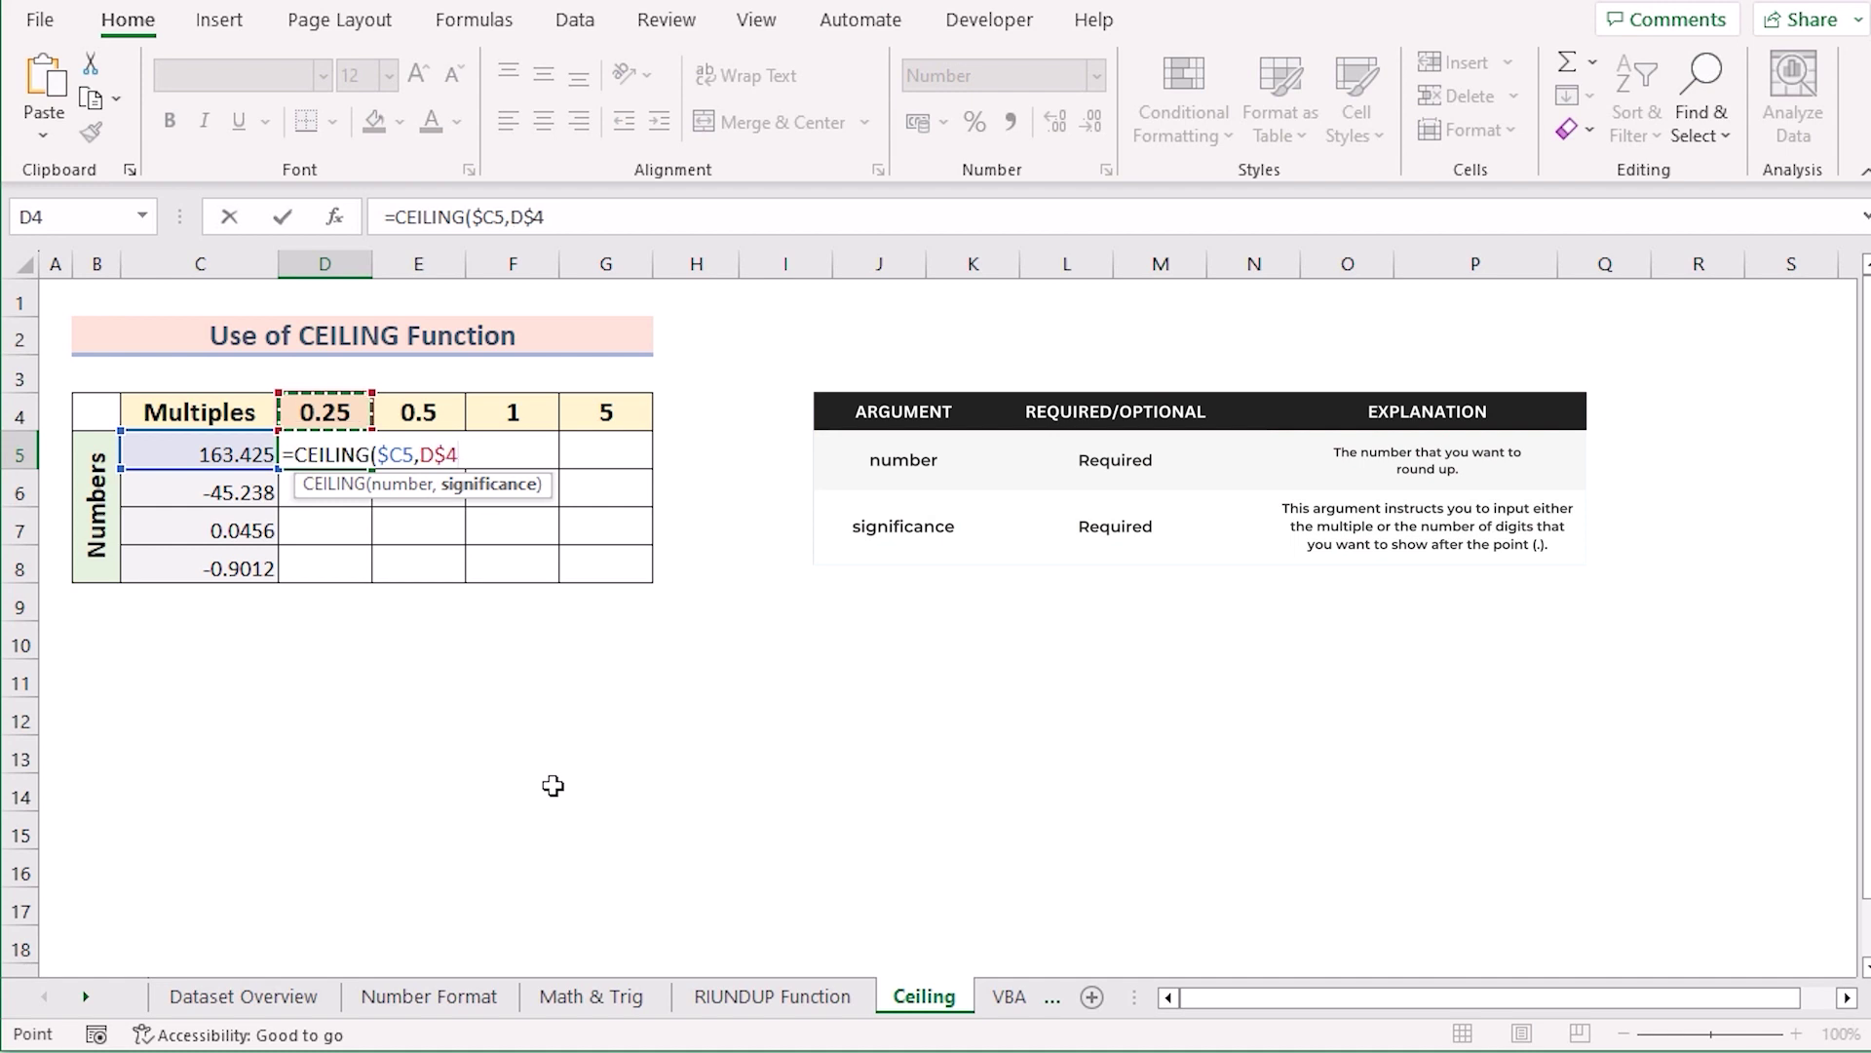
{"action": "key", "text": "Return"}
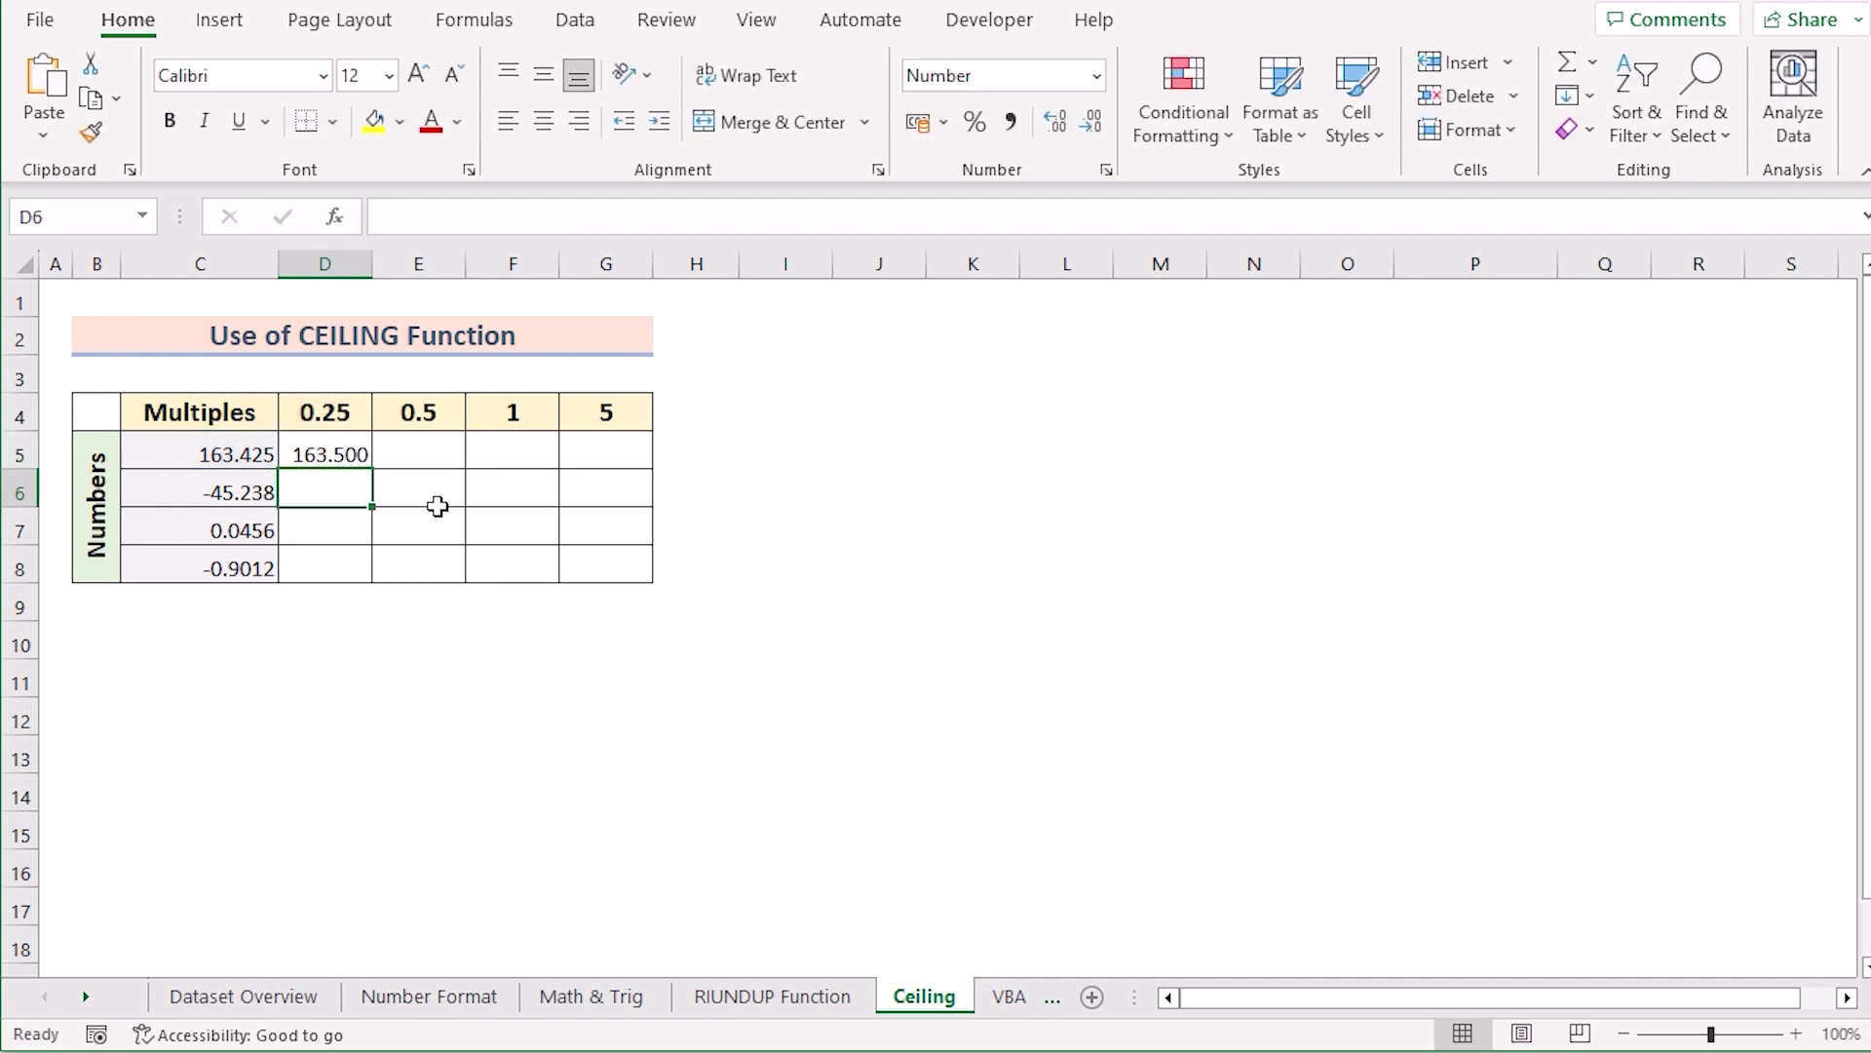
{"action": "left_click", "coordinate": [352, 450]}
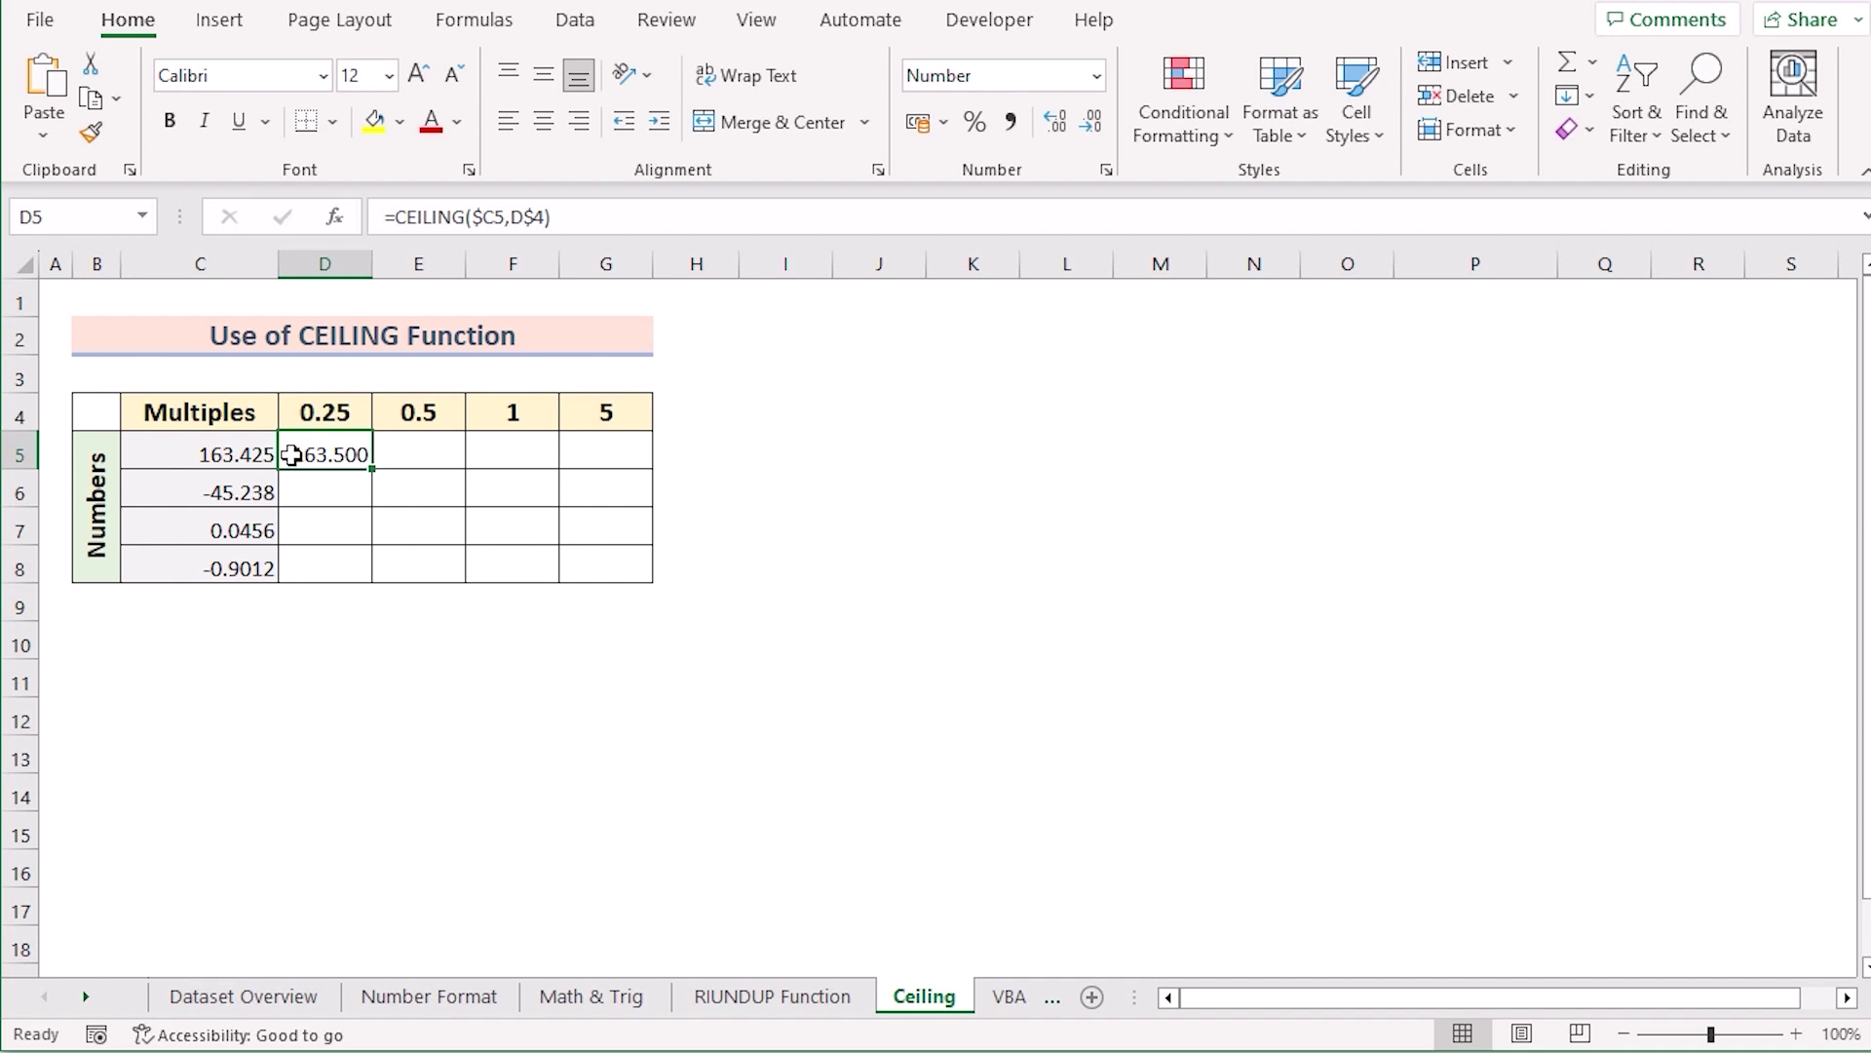
Check the C5 and D4 inputs, then fill the CEILING formula from D5 down to row 8 and across to G
{"action": "left_click", "coordinate": [167, 458]}
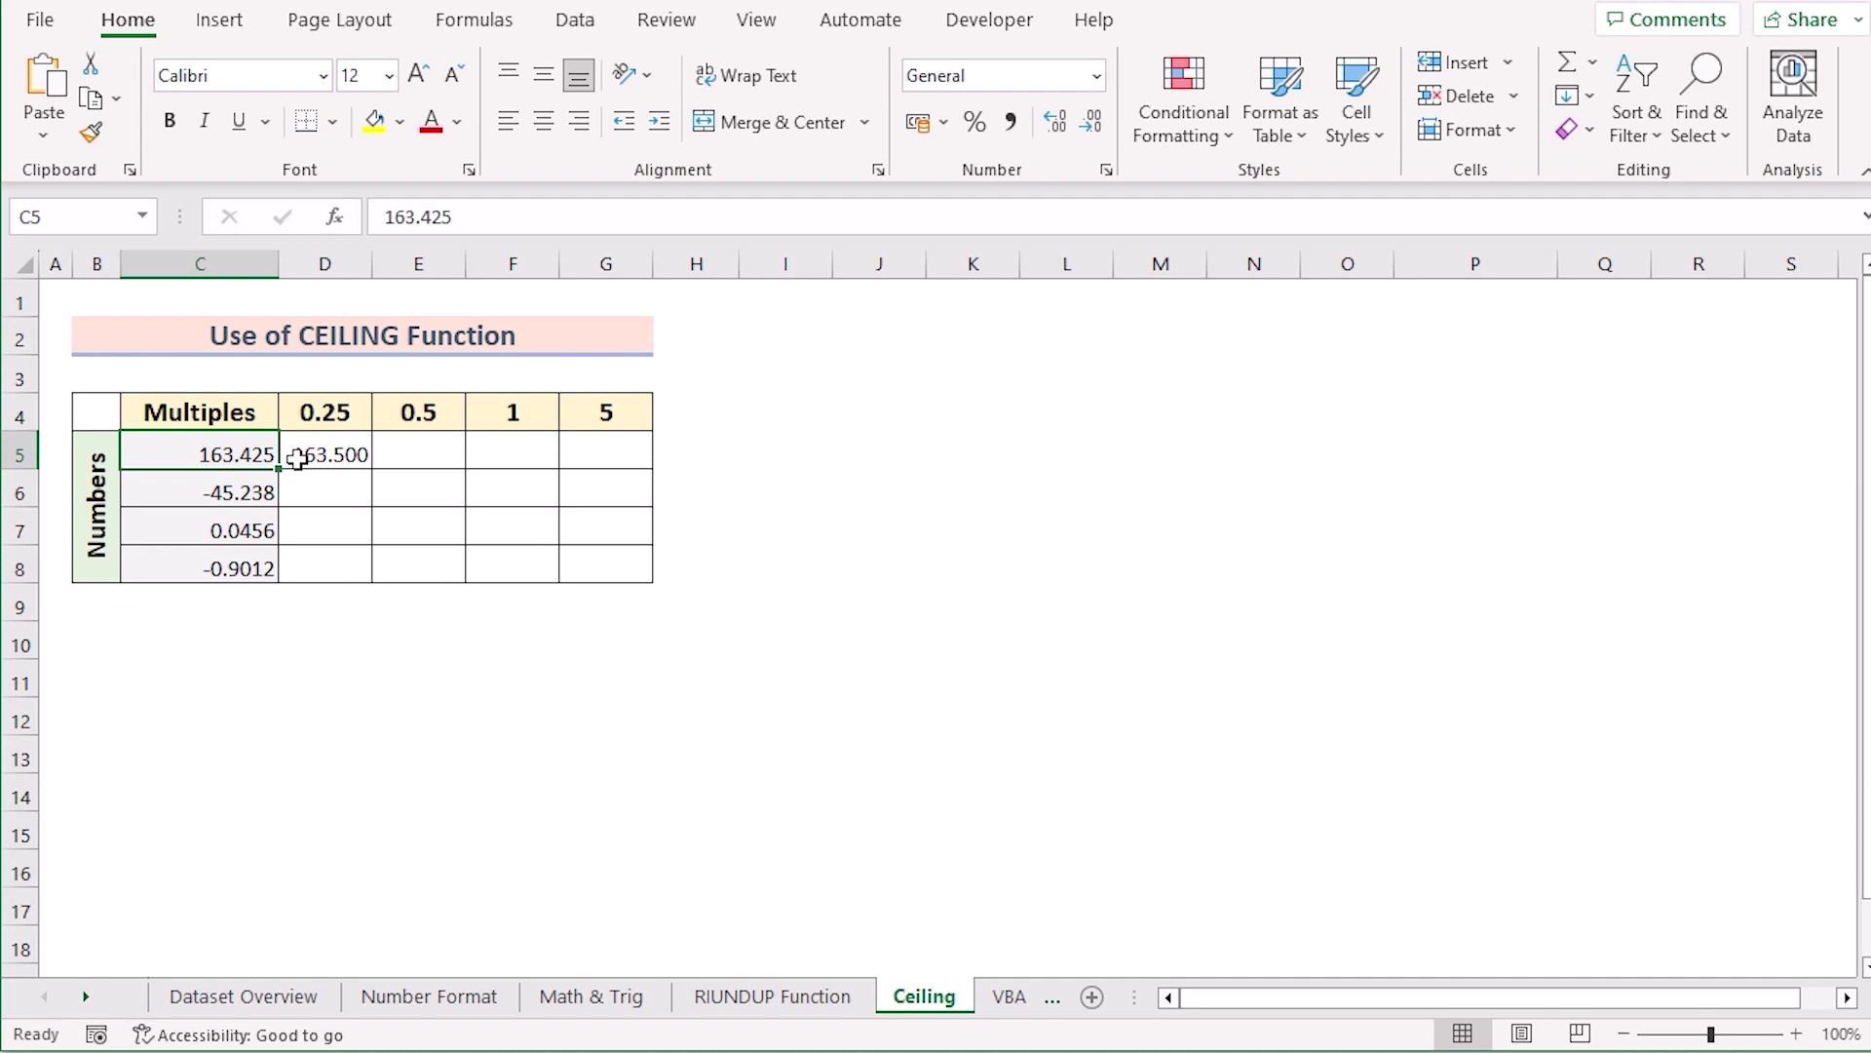
{"action": "left_click", "coordinate": [355, 420]}
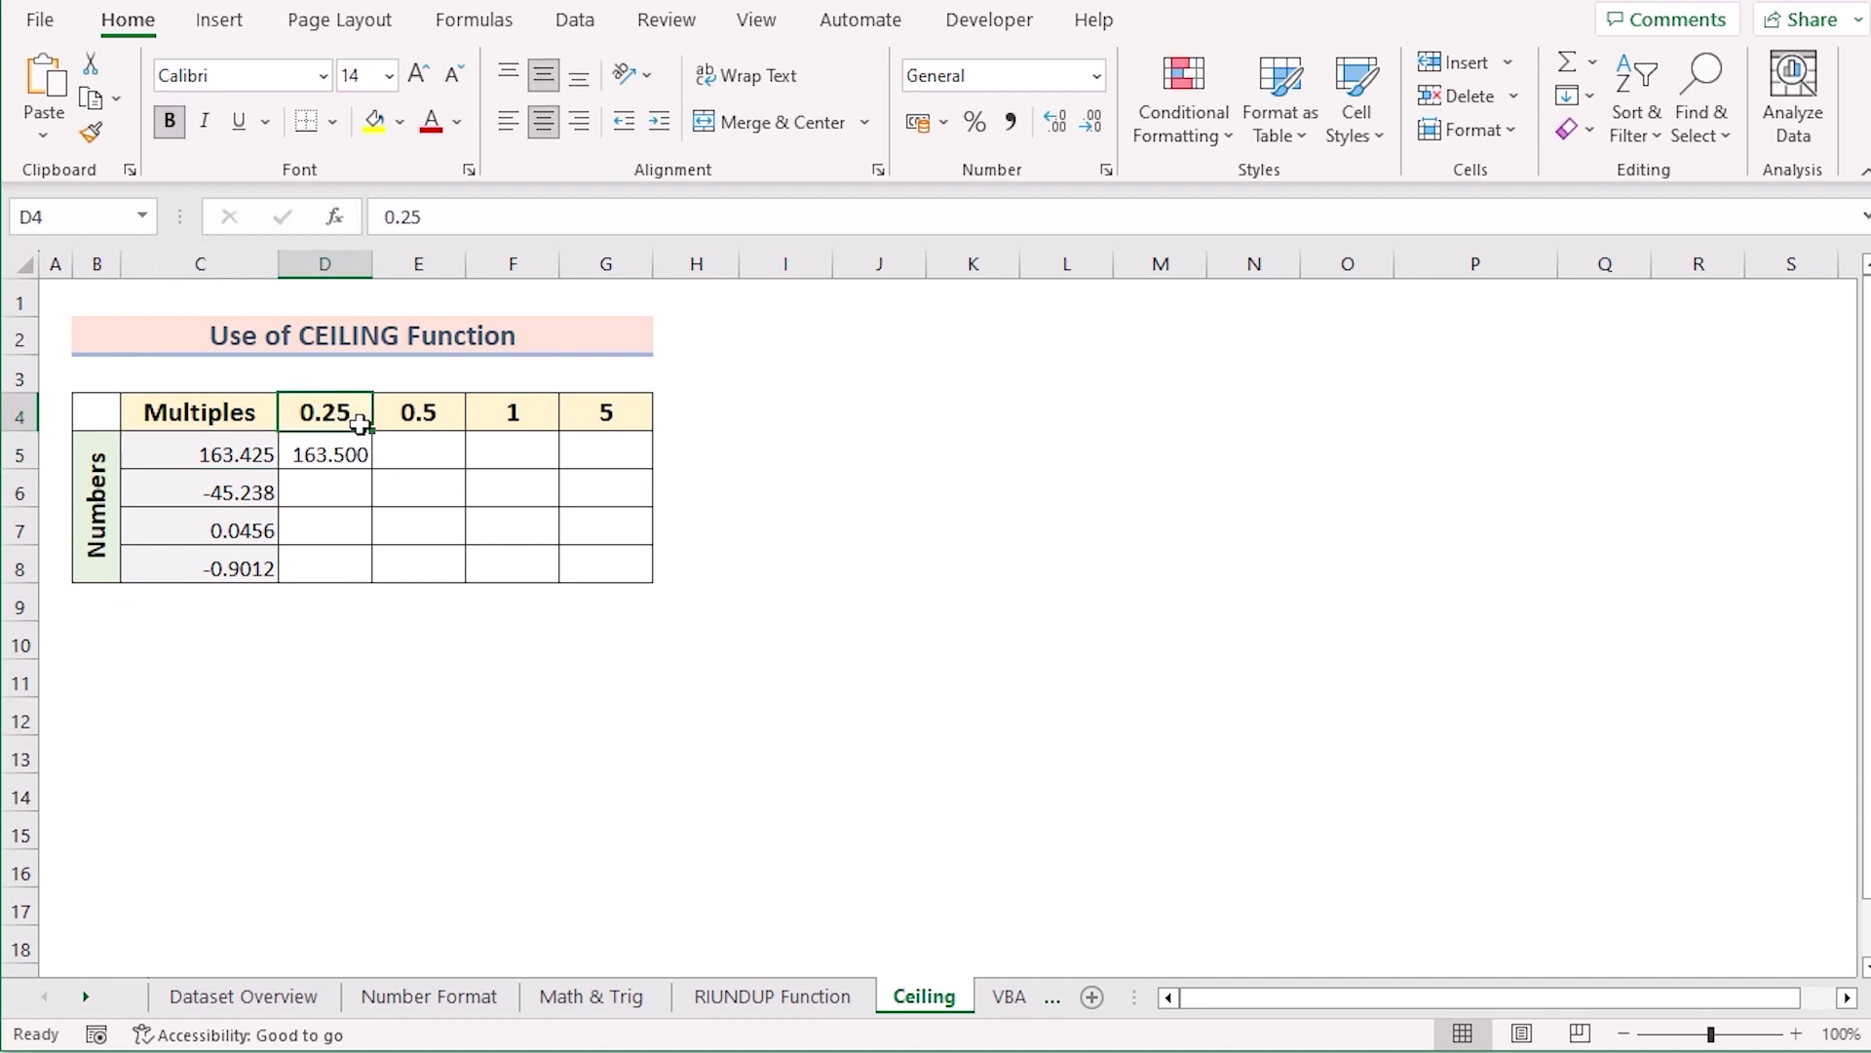
{"action": "left_click", "coordinate": [349, 466]}
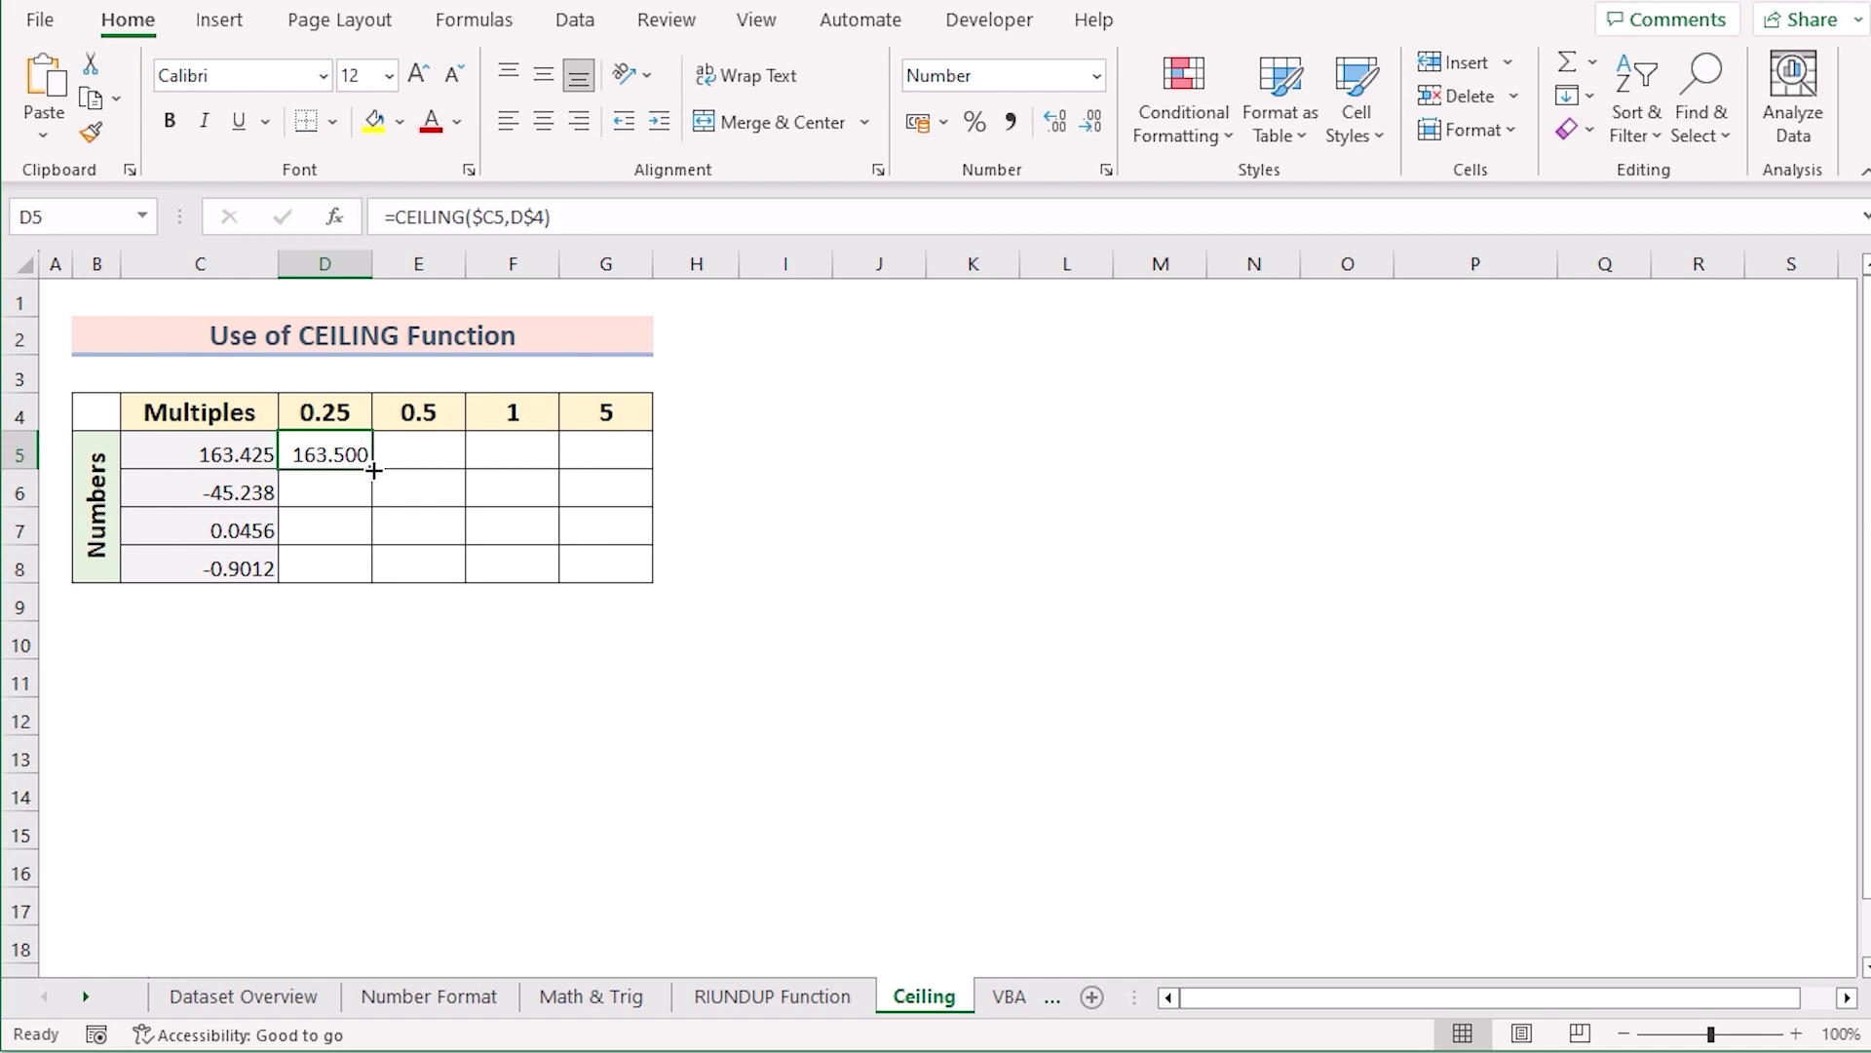
{"action": "left_click_drag", "start_coordinate": [373, 469], "coordinate": [375, 585]}
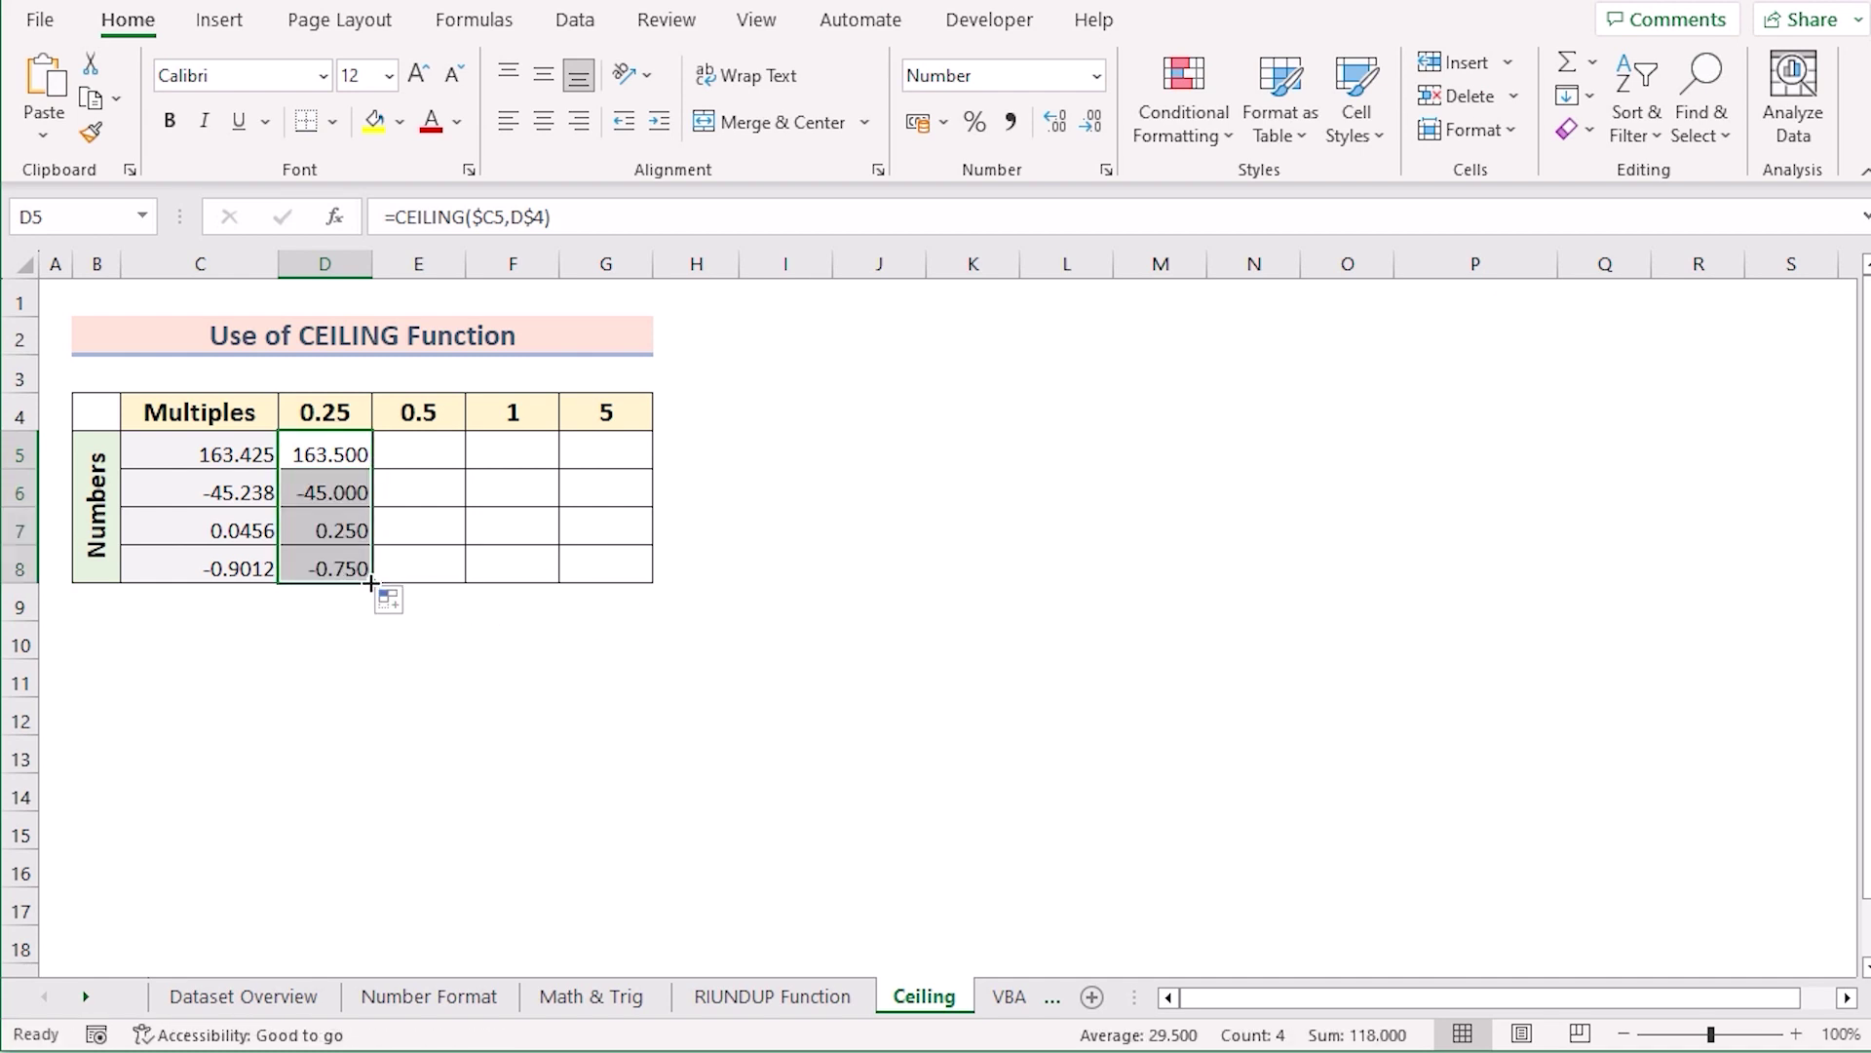
{"action": "left_click_drag", "start_coordinate": [372, 582], "coordinate": [624, 596]}
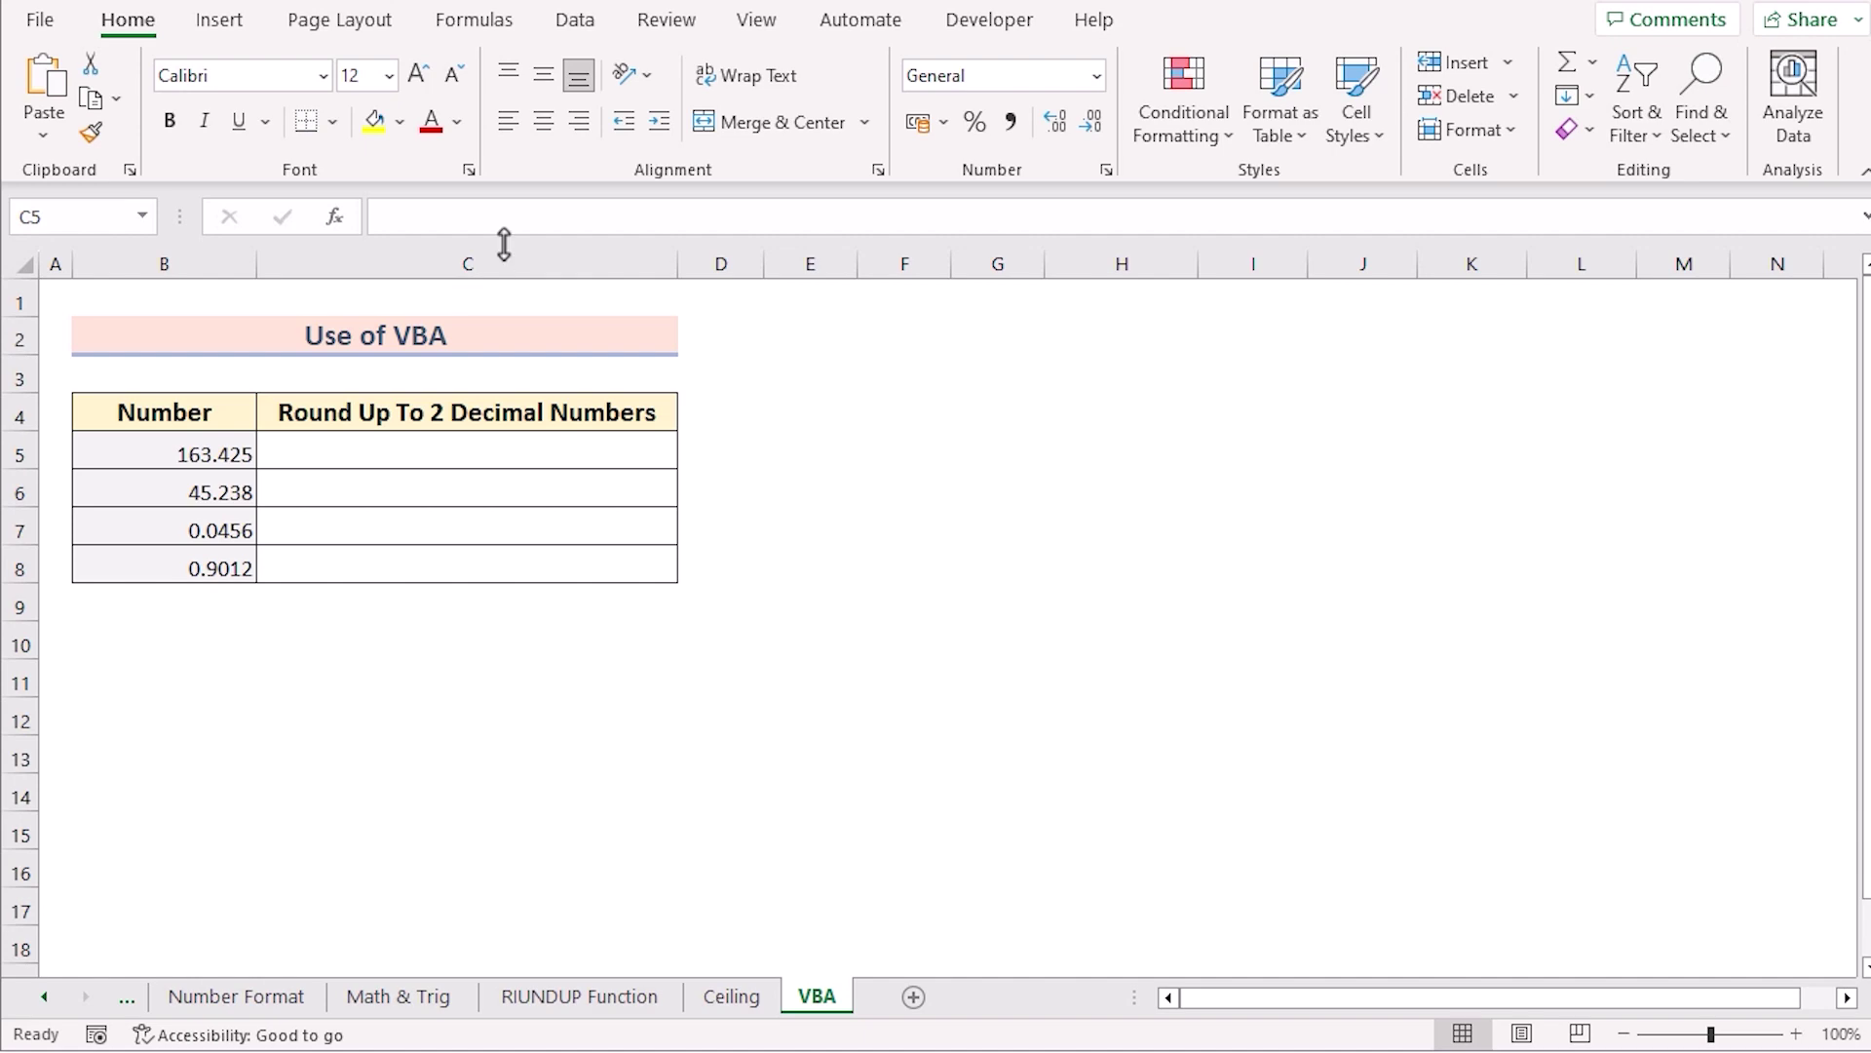
Open the Visual Basic editor, insert a new module and enlarge its code window
{"action": "left_click", "coordinate": [991, 31]}
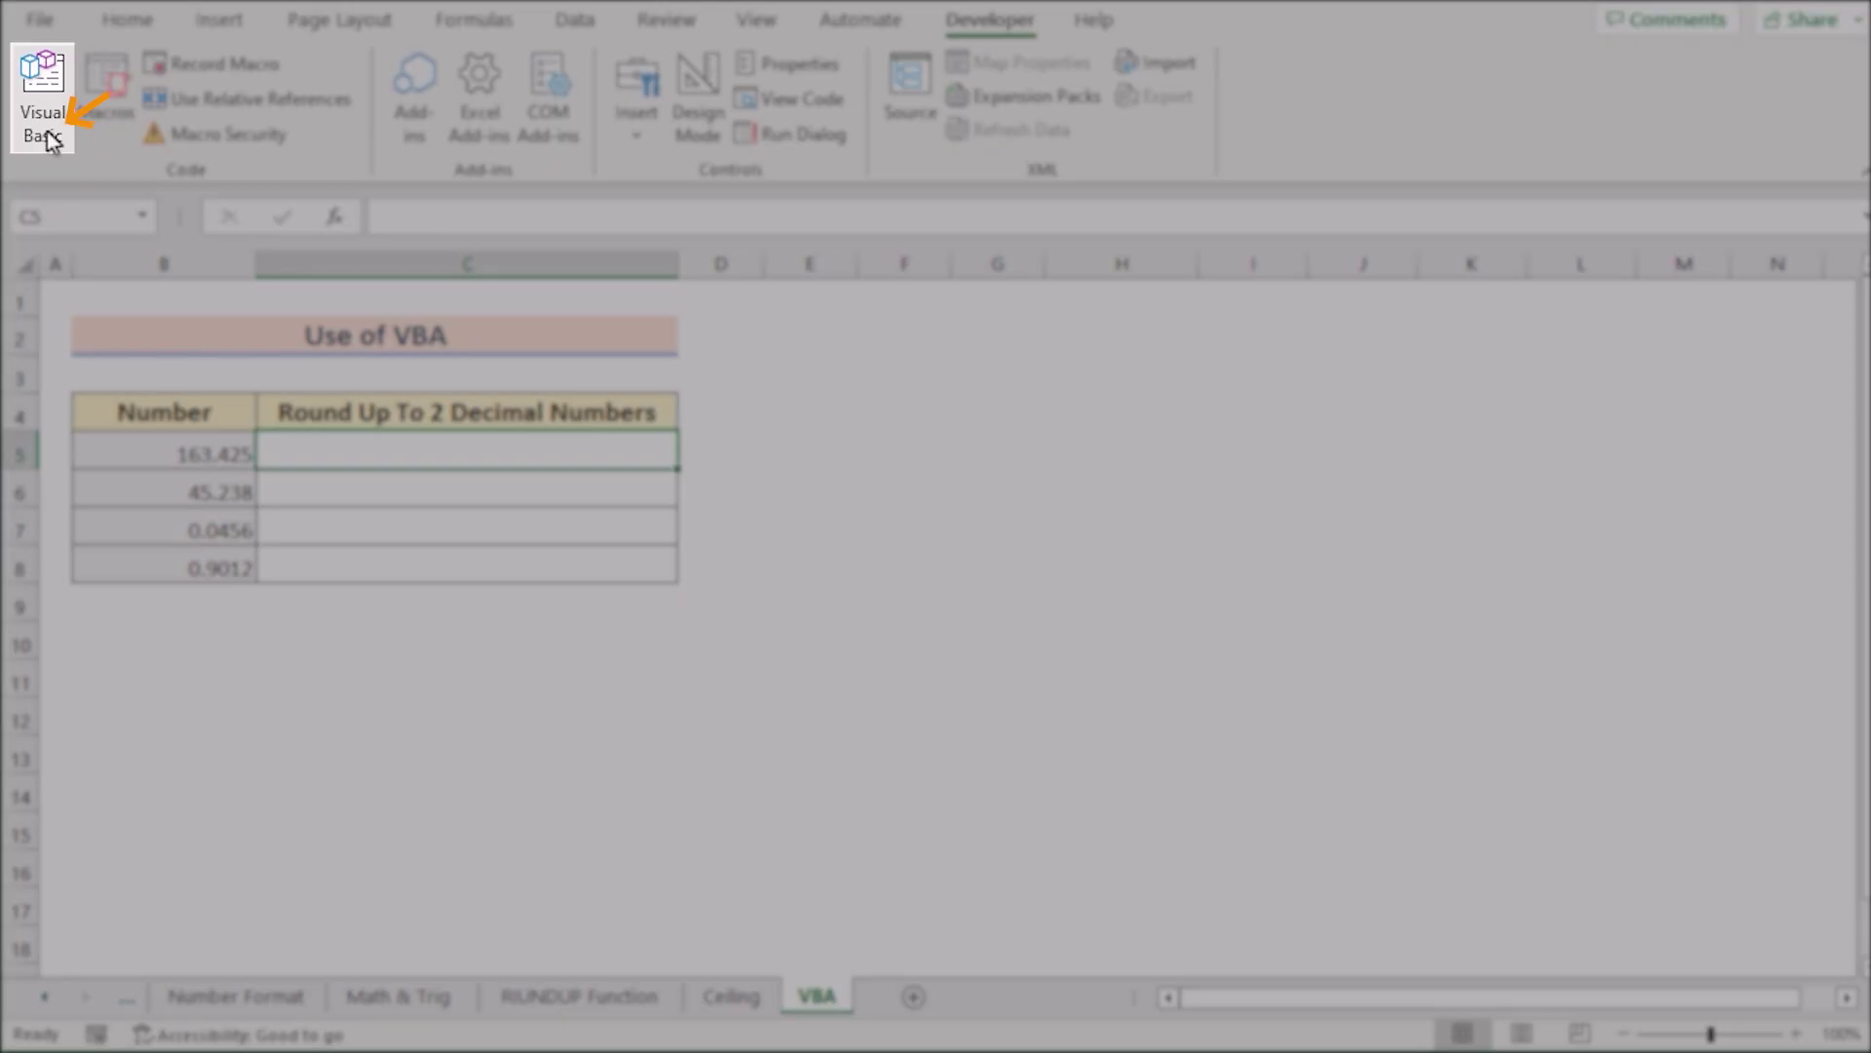
{"action": "left_click", "coordinate": [47, 134]}
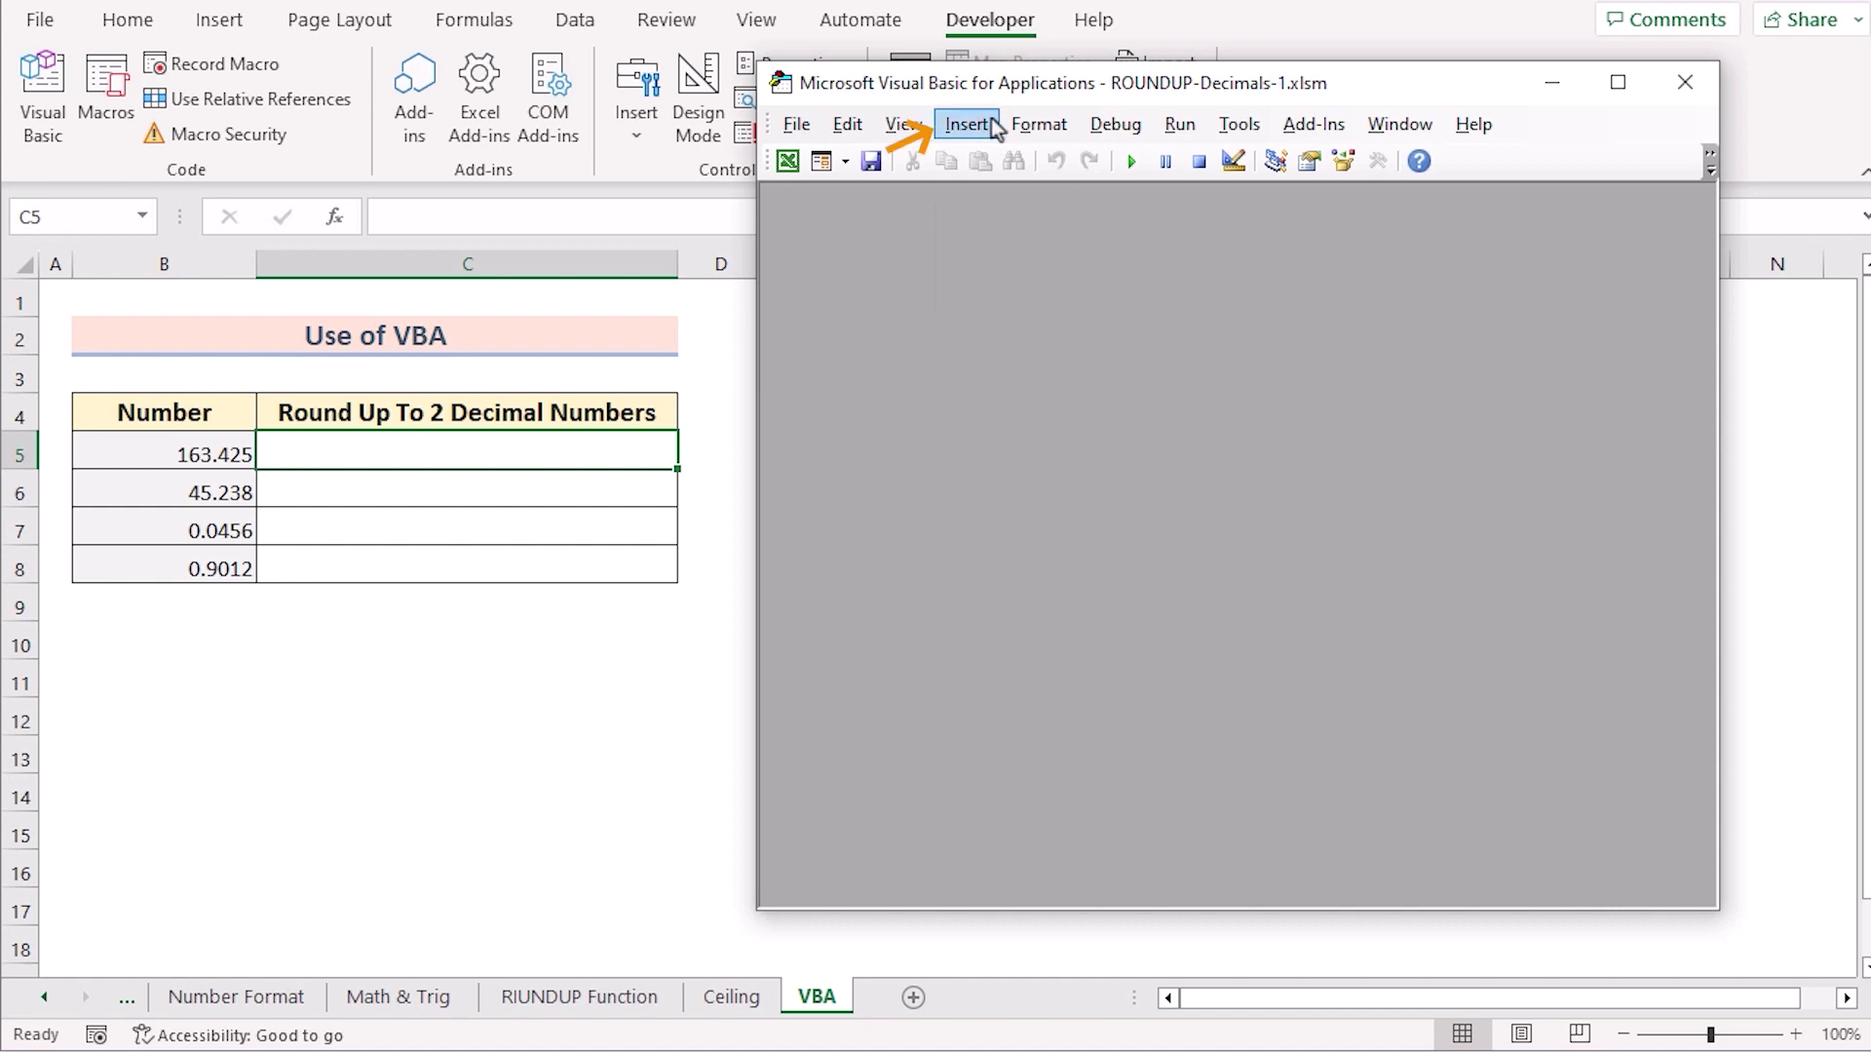
{"action": "left_click", "coordinate": [961, 124]}
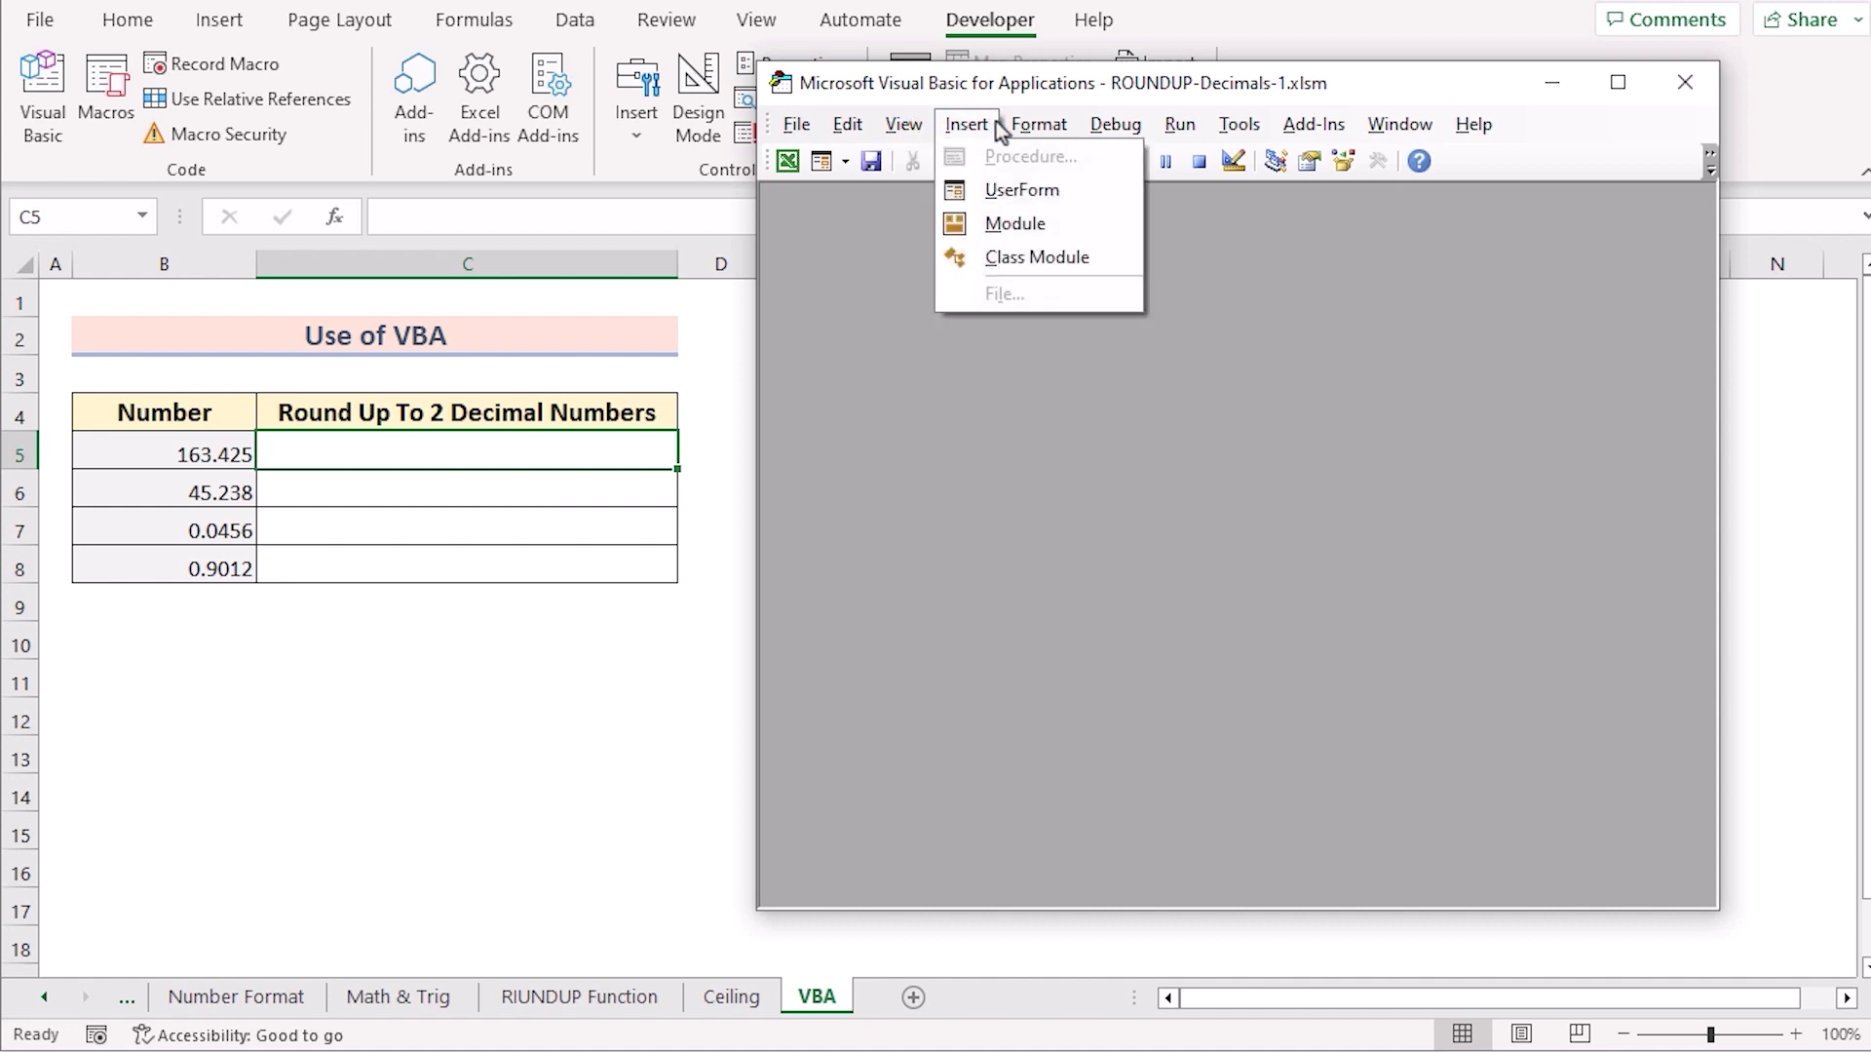
{"action": "left_click", "coordinate": [1089, 231]}
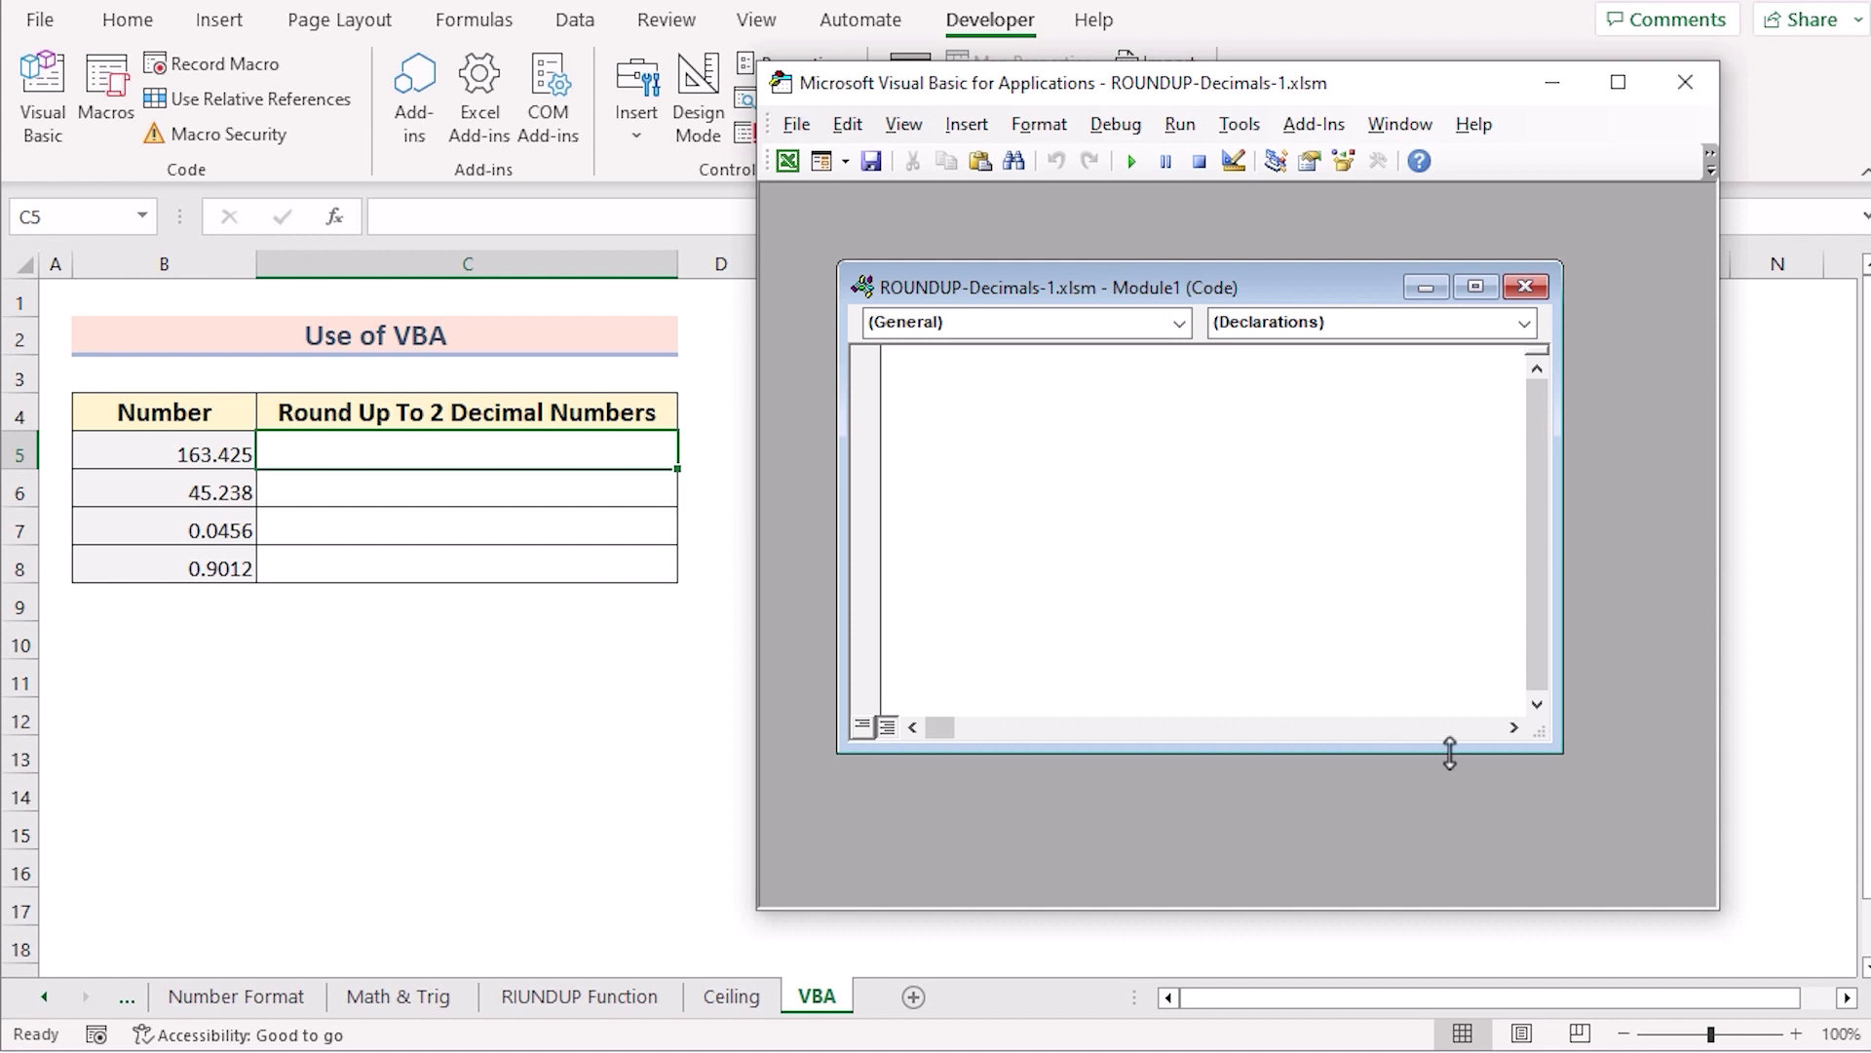
{"action": "left_click_drag", "start_coordinate": [1449, 753], "coordinate": [1462, 851]}
{"action": "left_click_drag", "start_coordinate": [1562, 564], "coordinate": [1652, 564]}
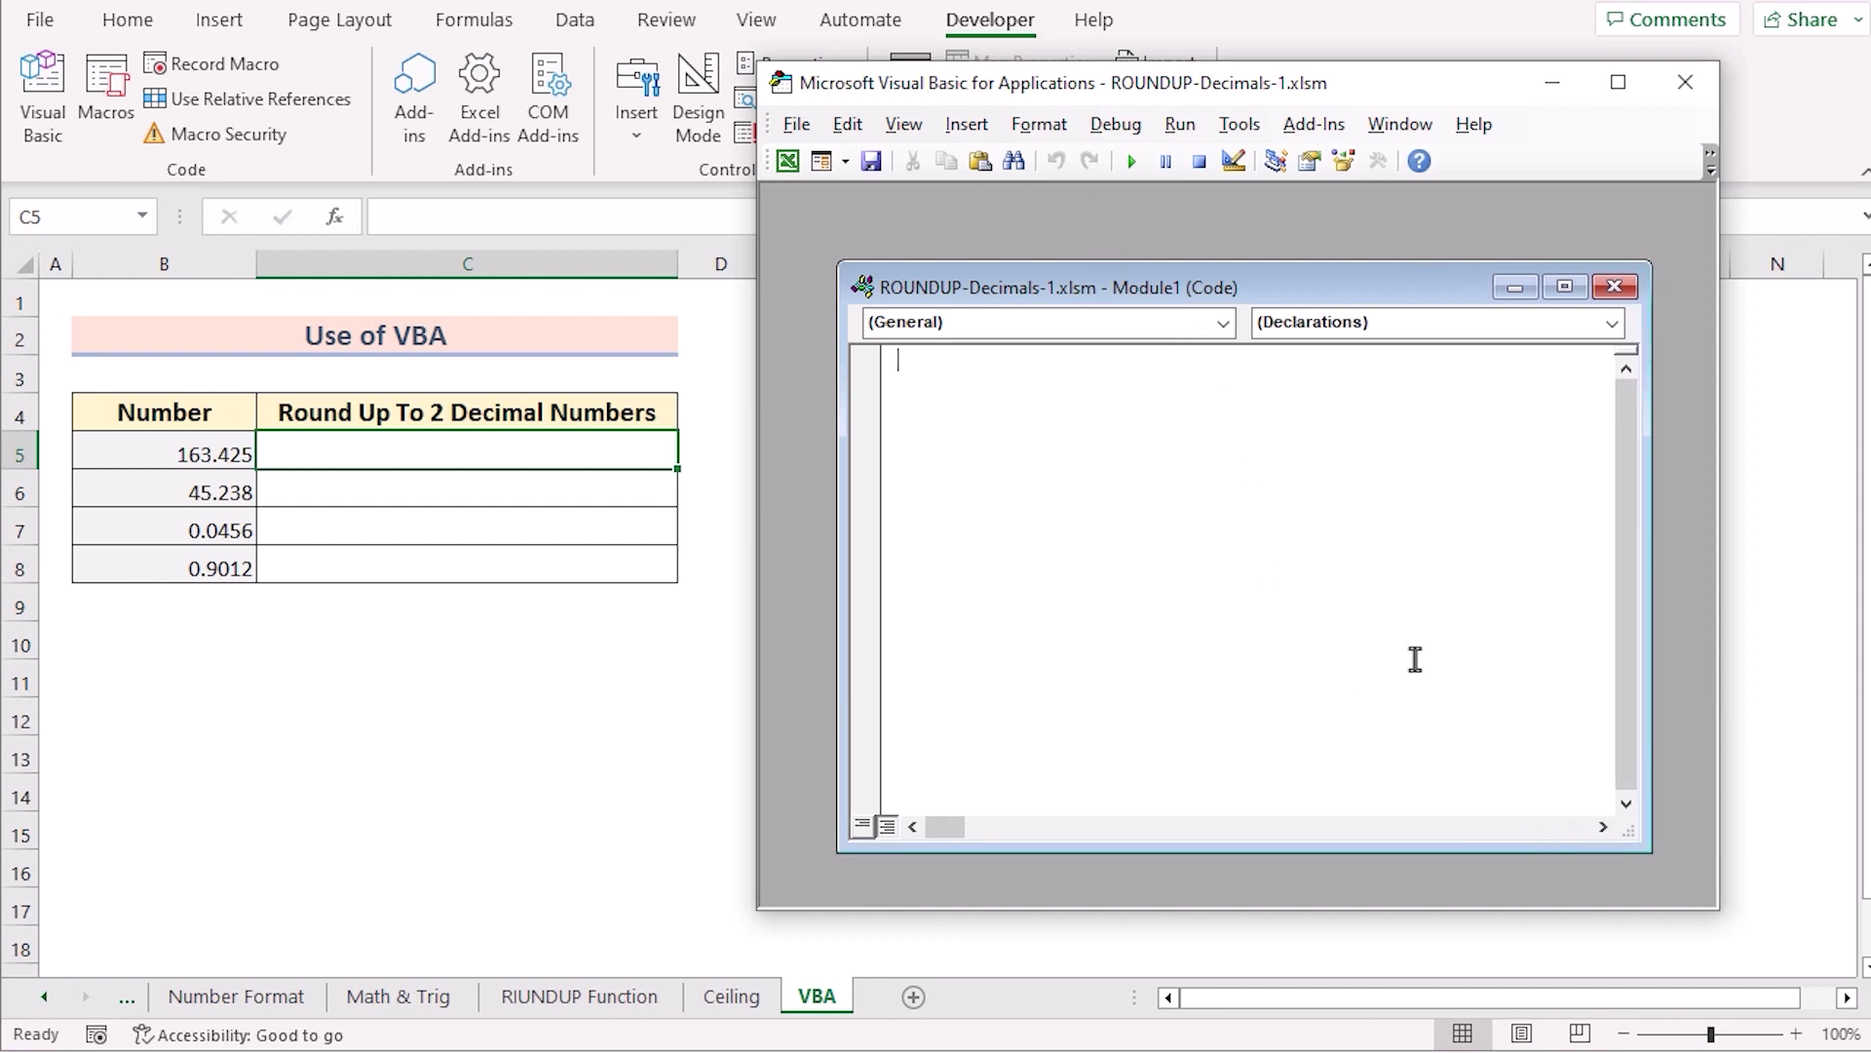
Copy the RoundUp_Using_VBA macro code from Notepad into Module1
{"action": "key", "text": "alt+Tab"}
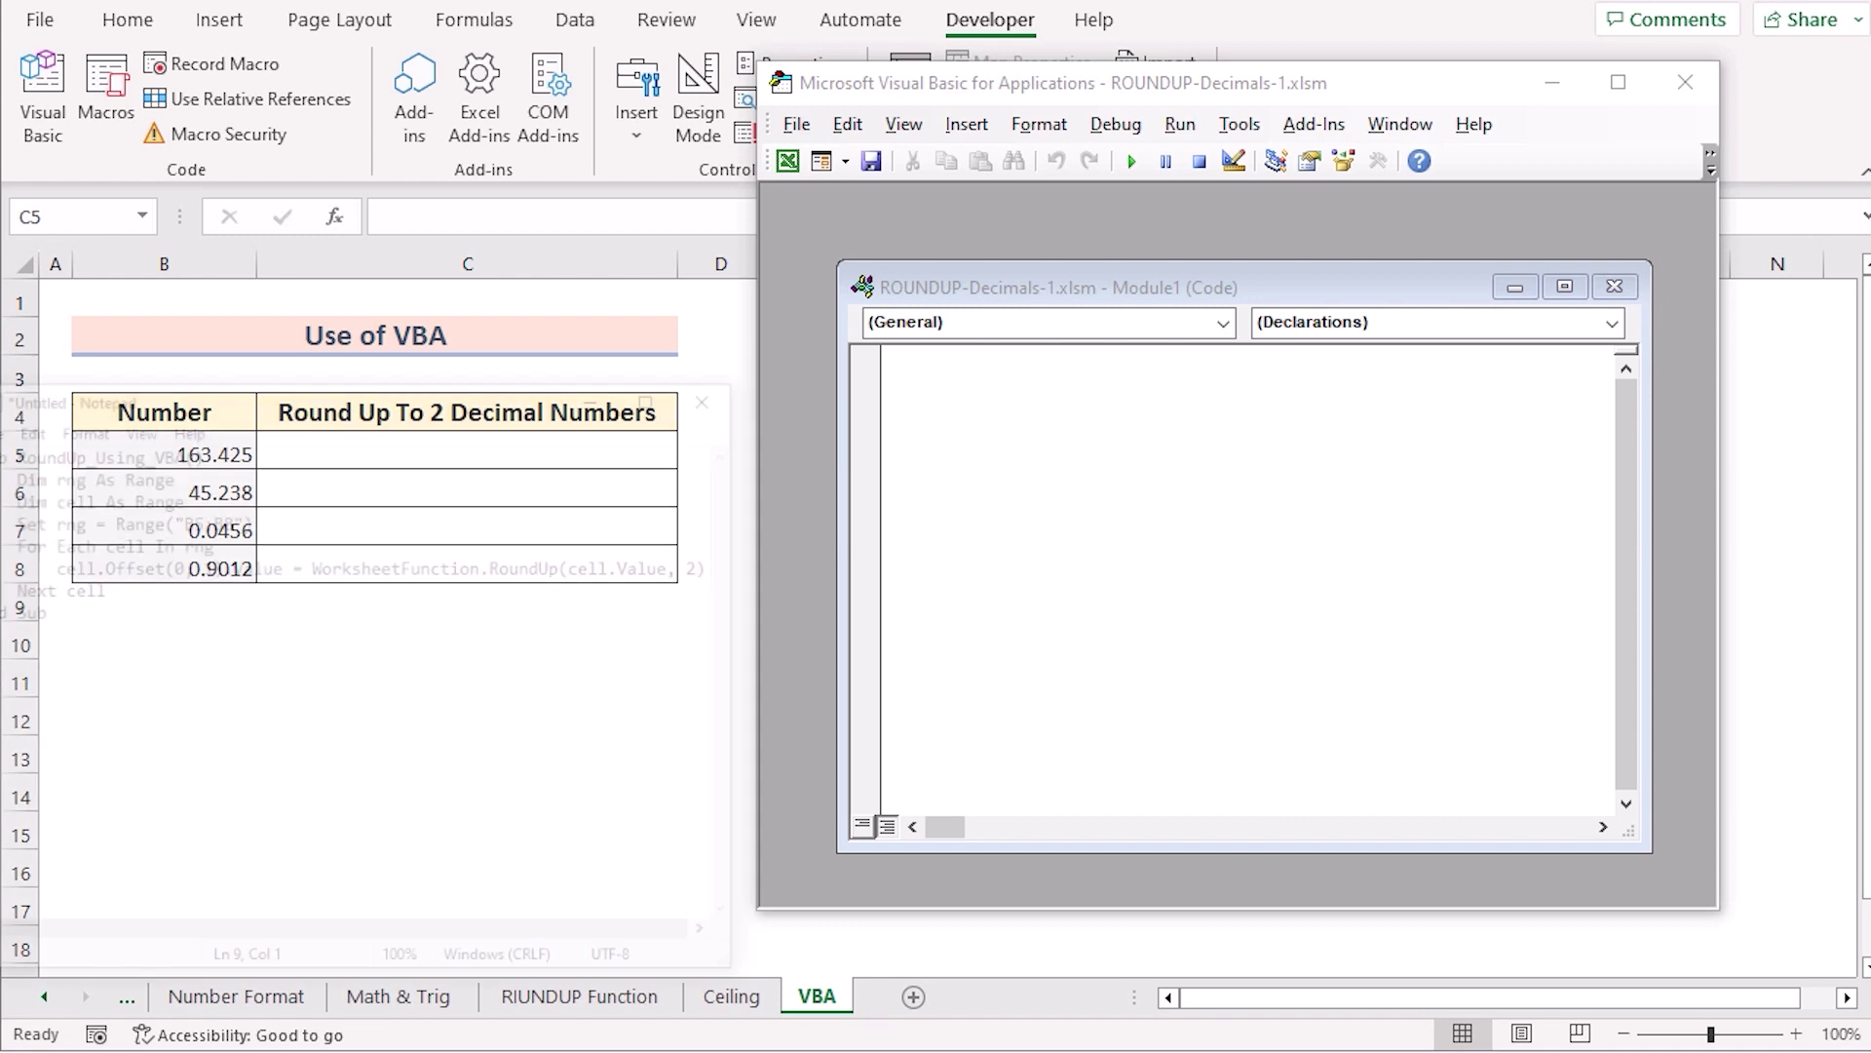
{"action": "key", "text": "ctrl+a"}
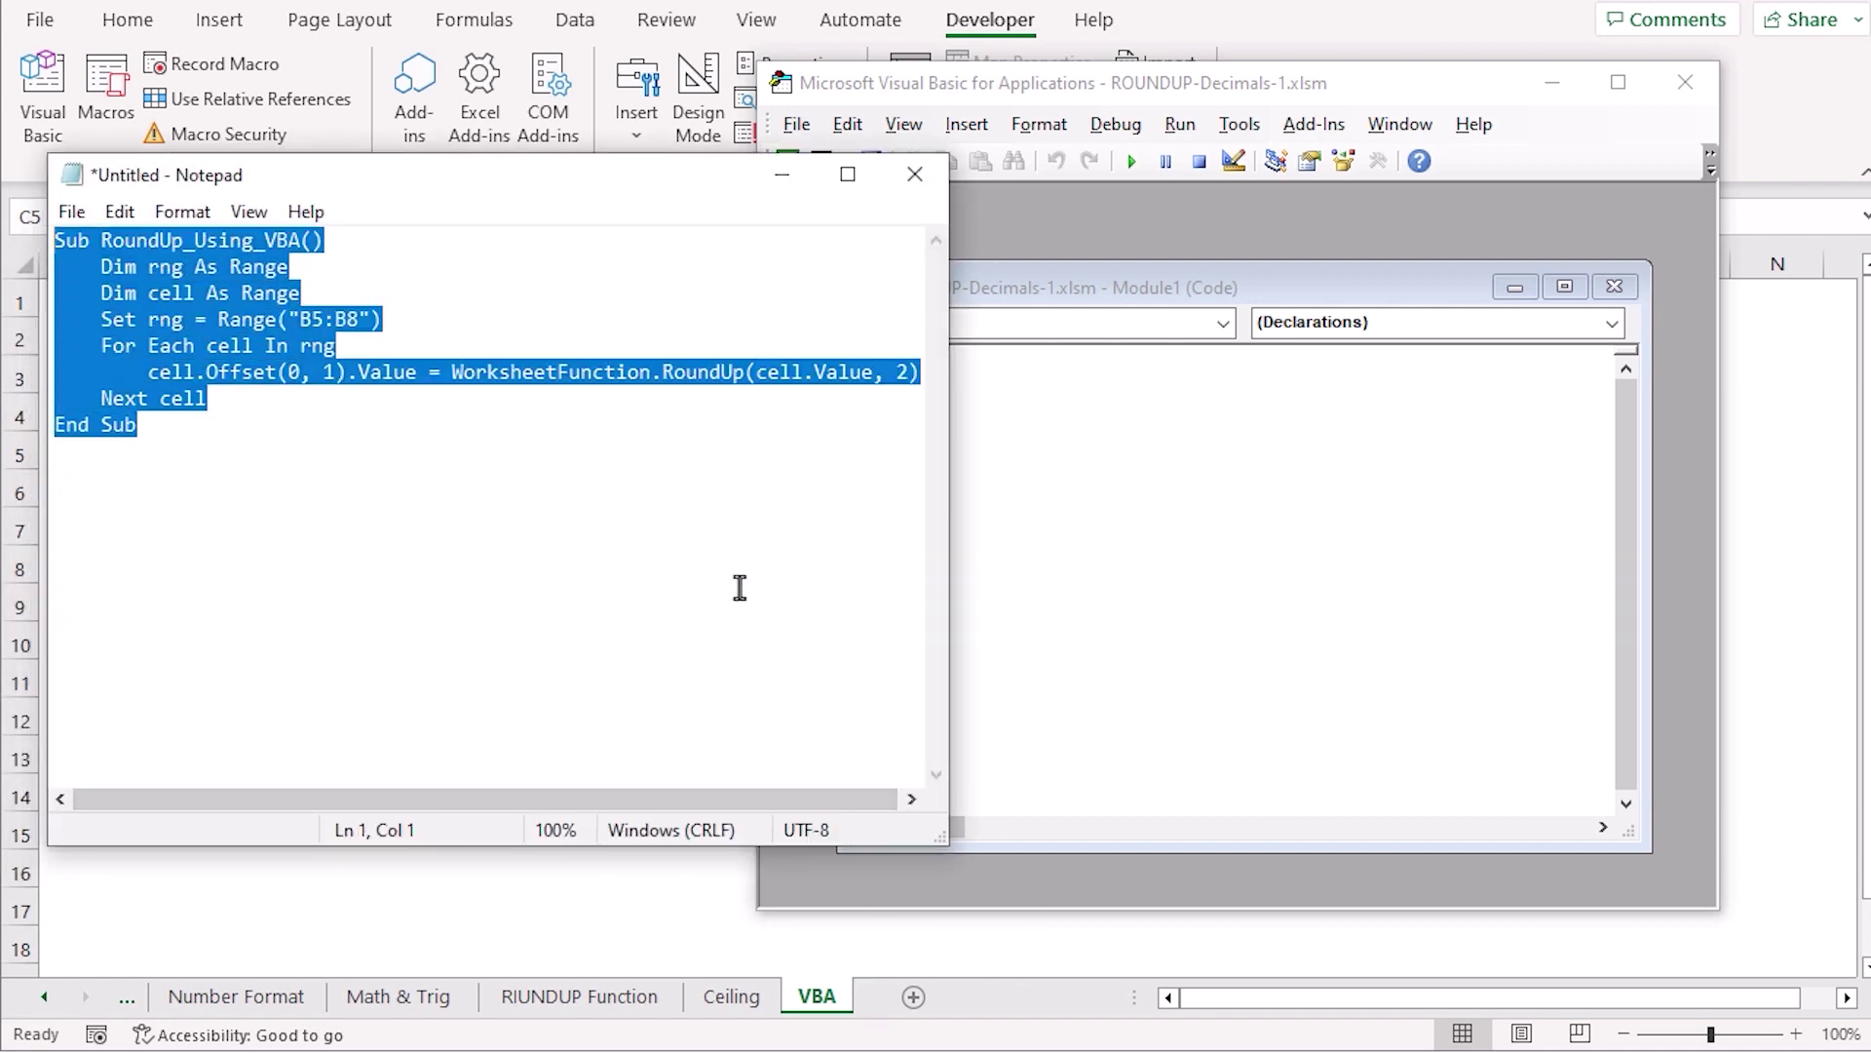
{"action": "key", "text": "ctrl+c"}
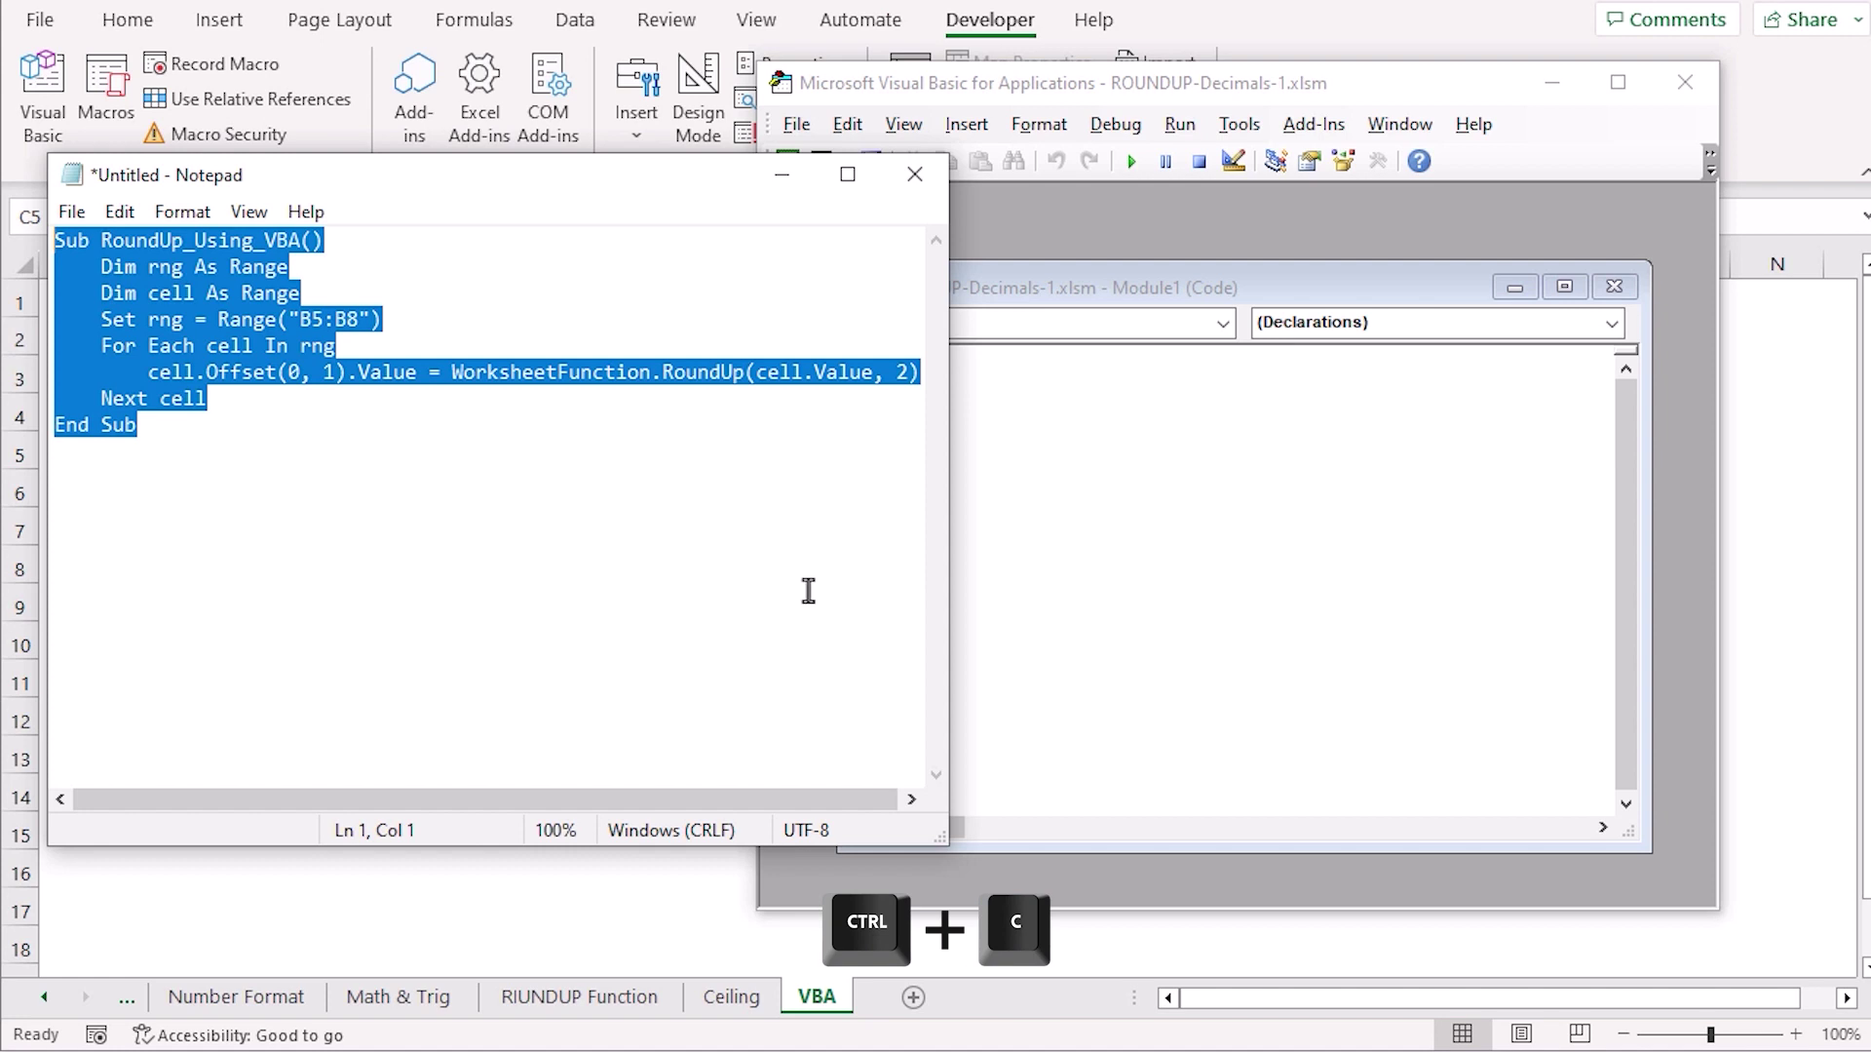
{"action": "left_click", "coordinate": [1071, 399]}
{"action": "key", "text": "ctrl+v"}
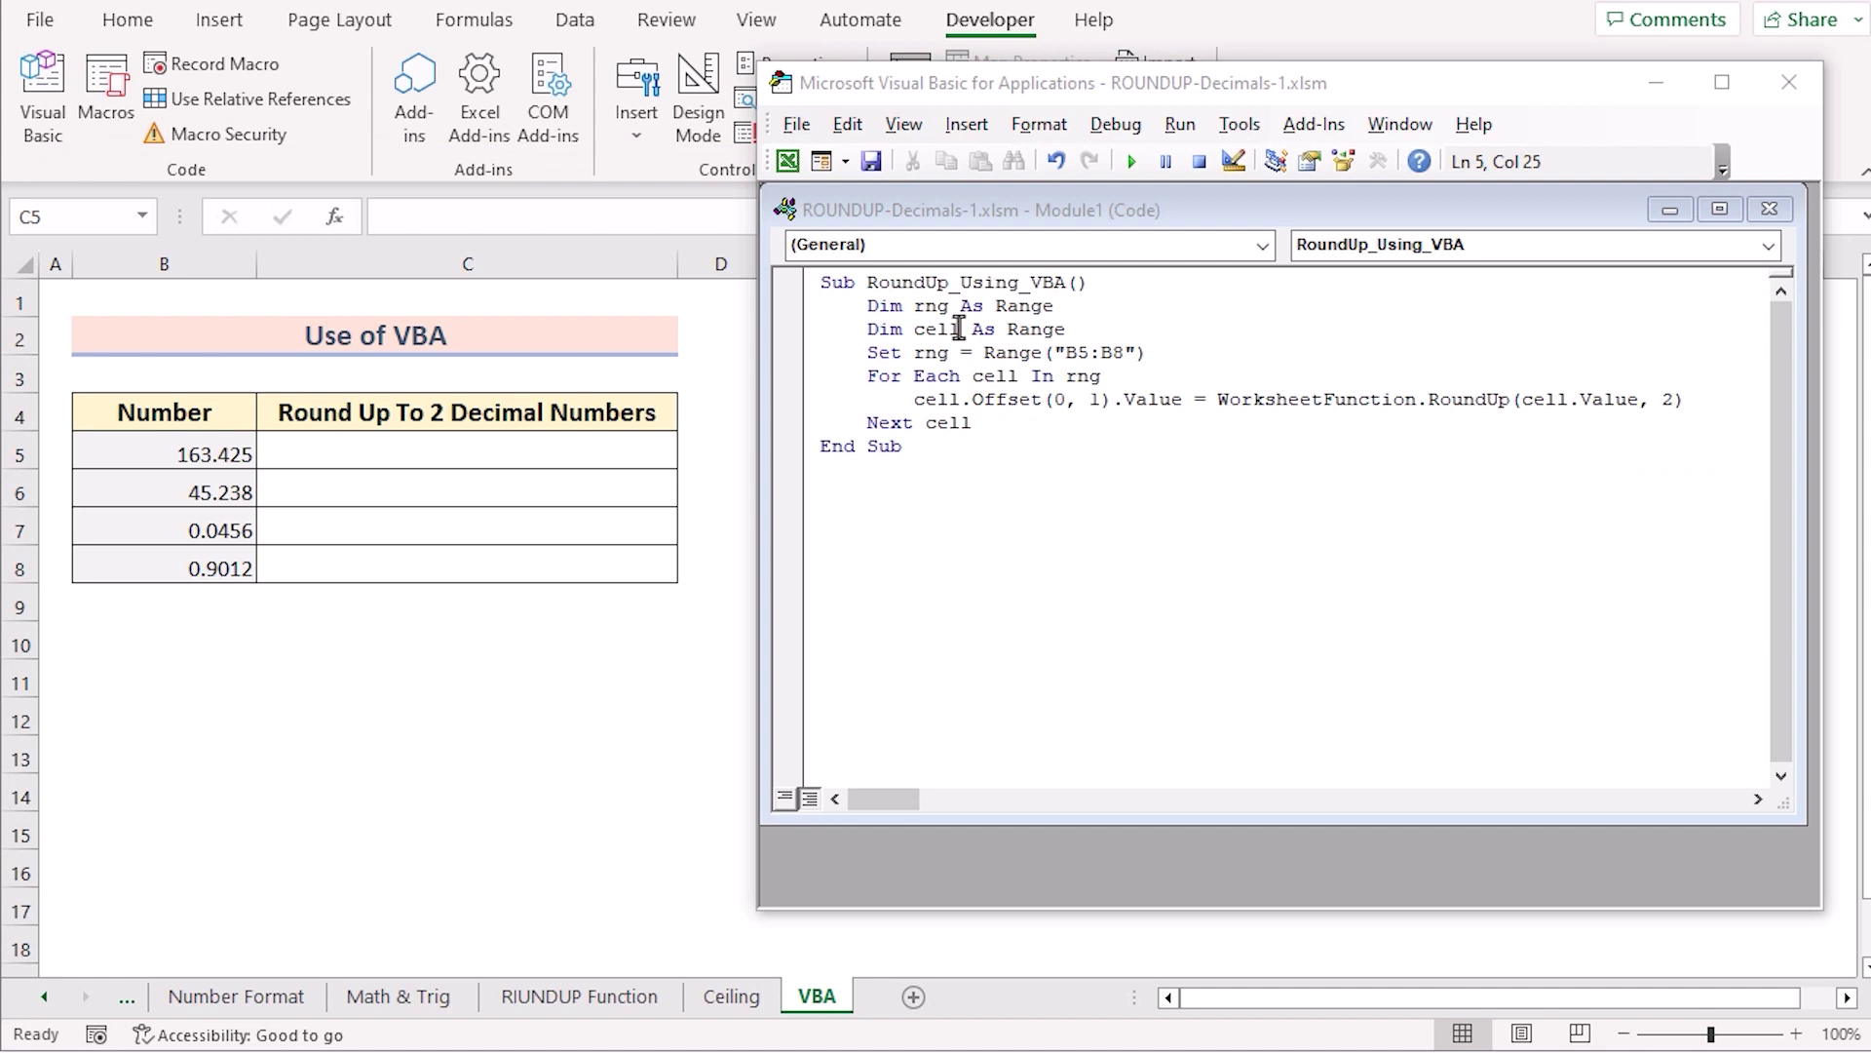
{"action": "left_click_drag", "start_coordinate": [866, 306], "coordinate": [1070, 333]}
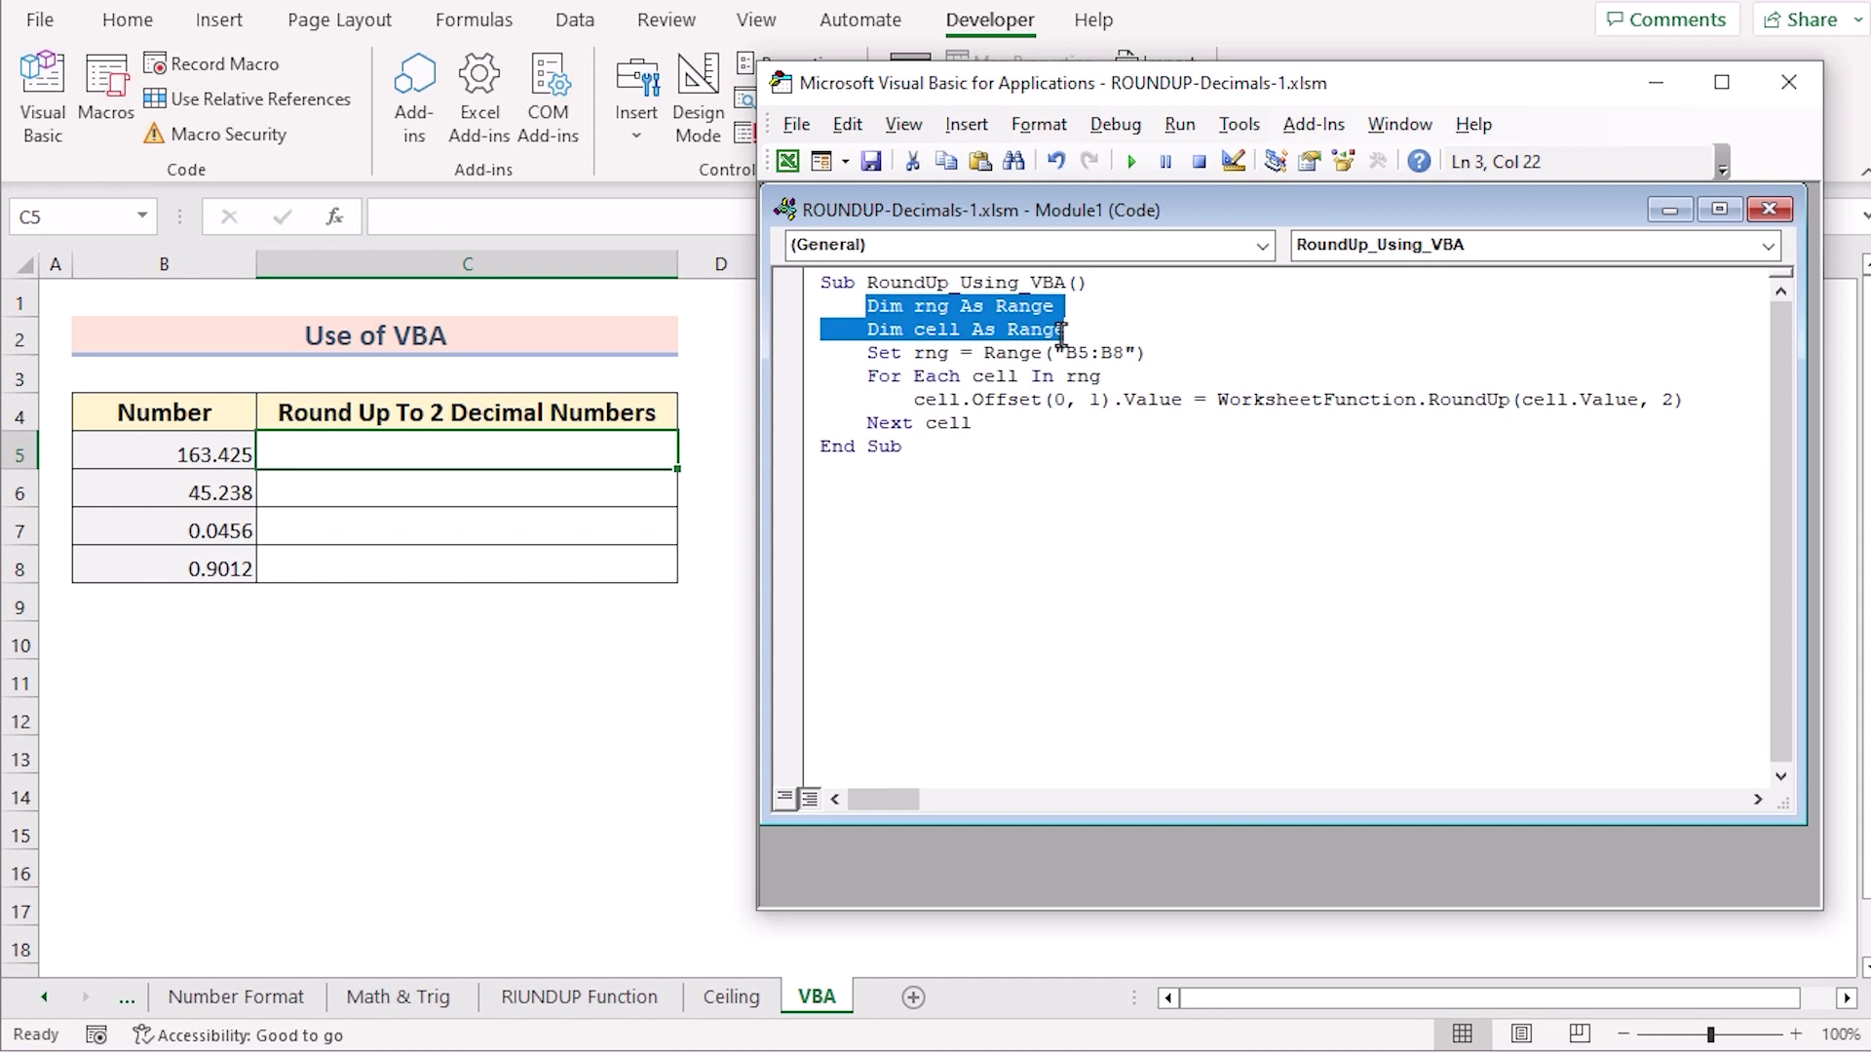
{"action": "left_click", "coordinate": [1039, 376]}
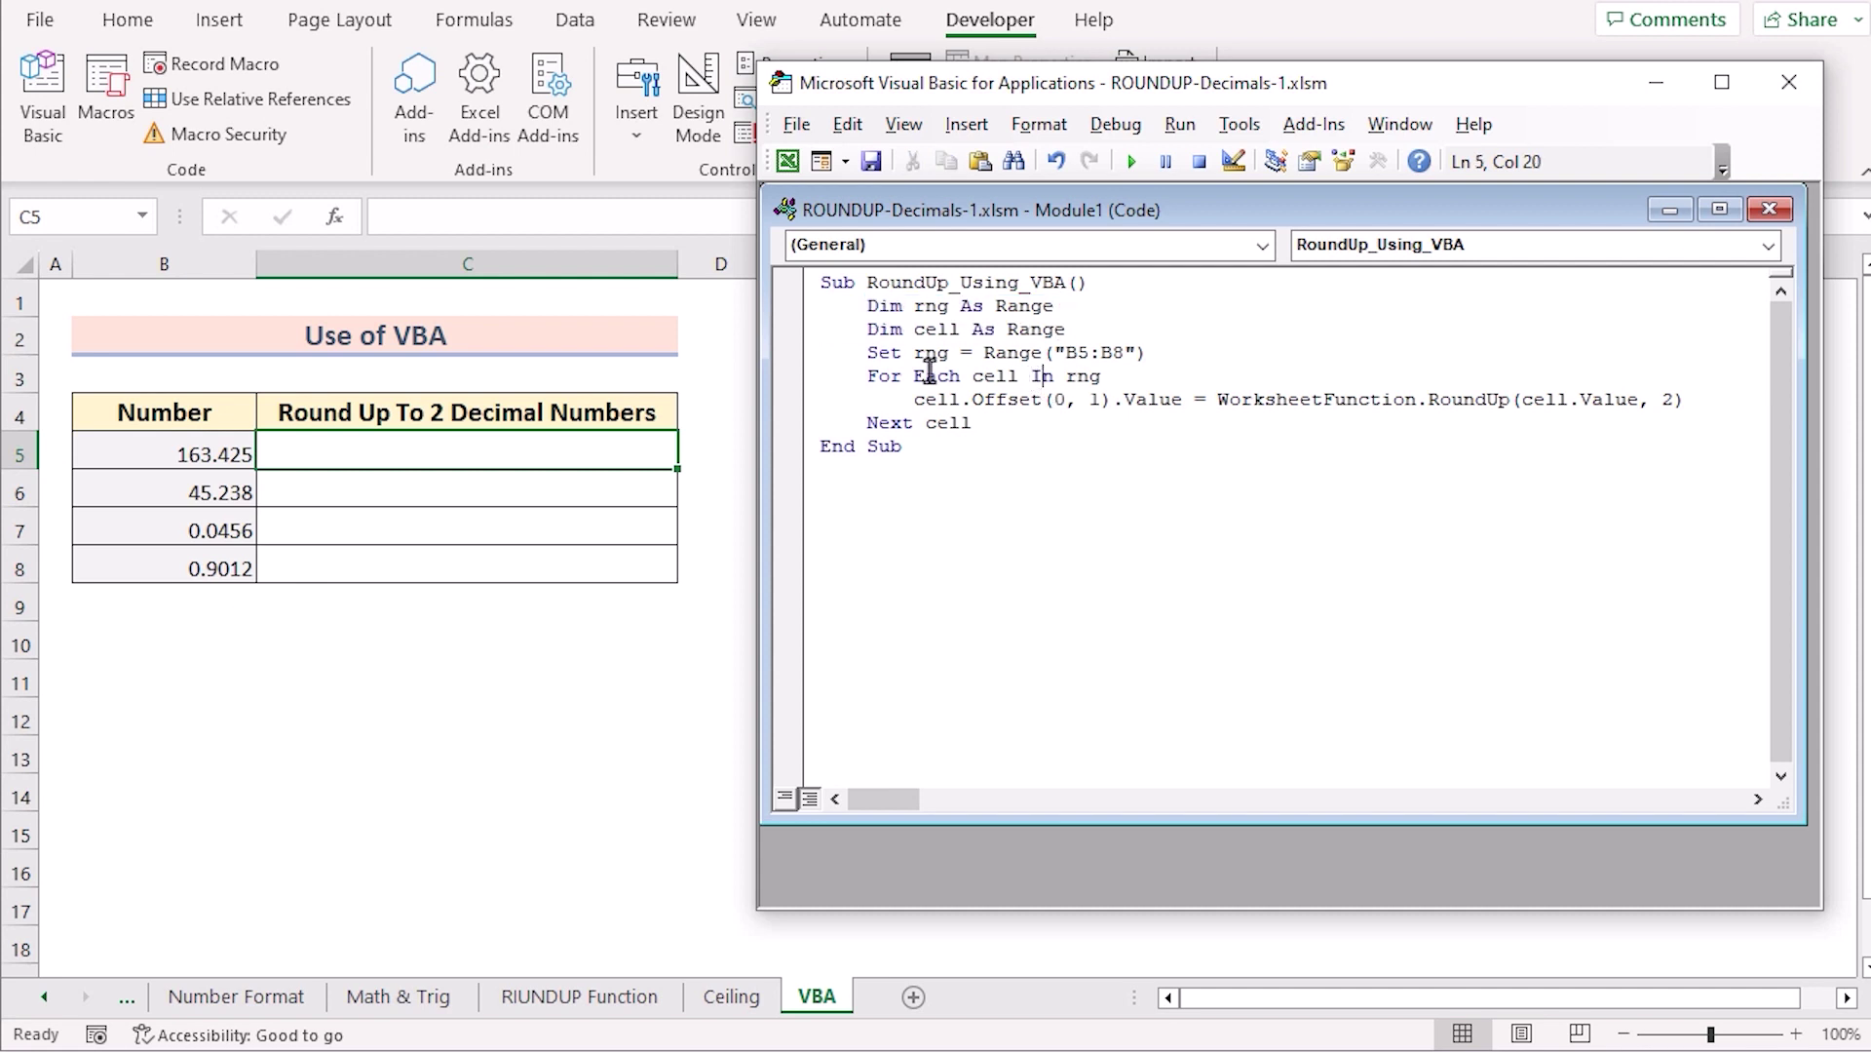
{"action": "left_click_drag", "start_coordinate": [865, 355], "coordinate": [1158, 357]}
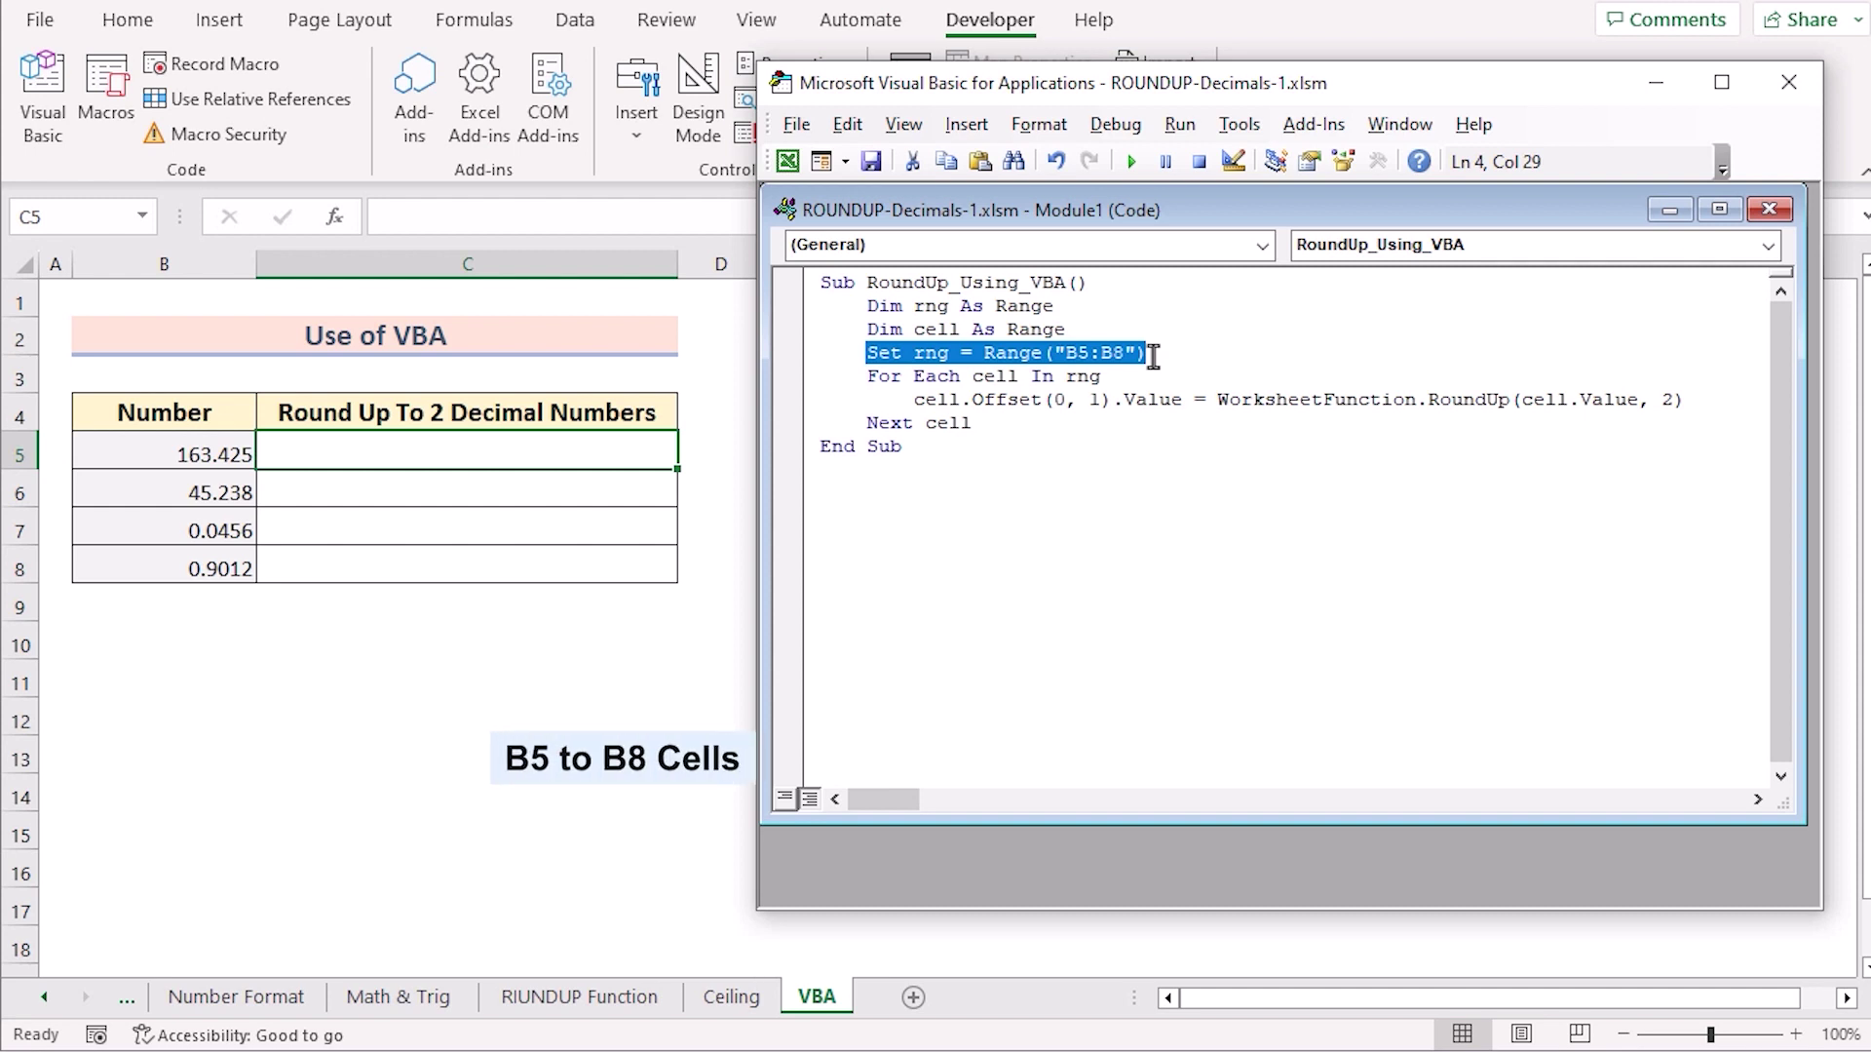
{"action": "left_click_drag", "start_coordinate": [866, 380], "coordinate": [1100, 378]}
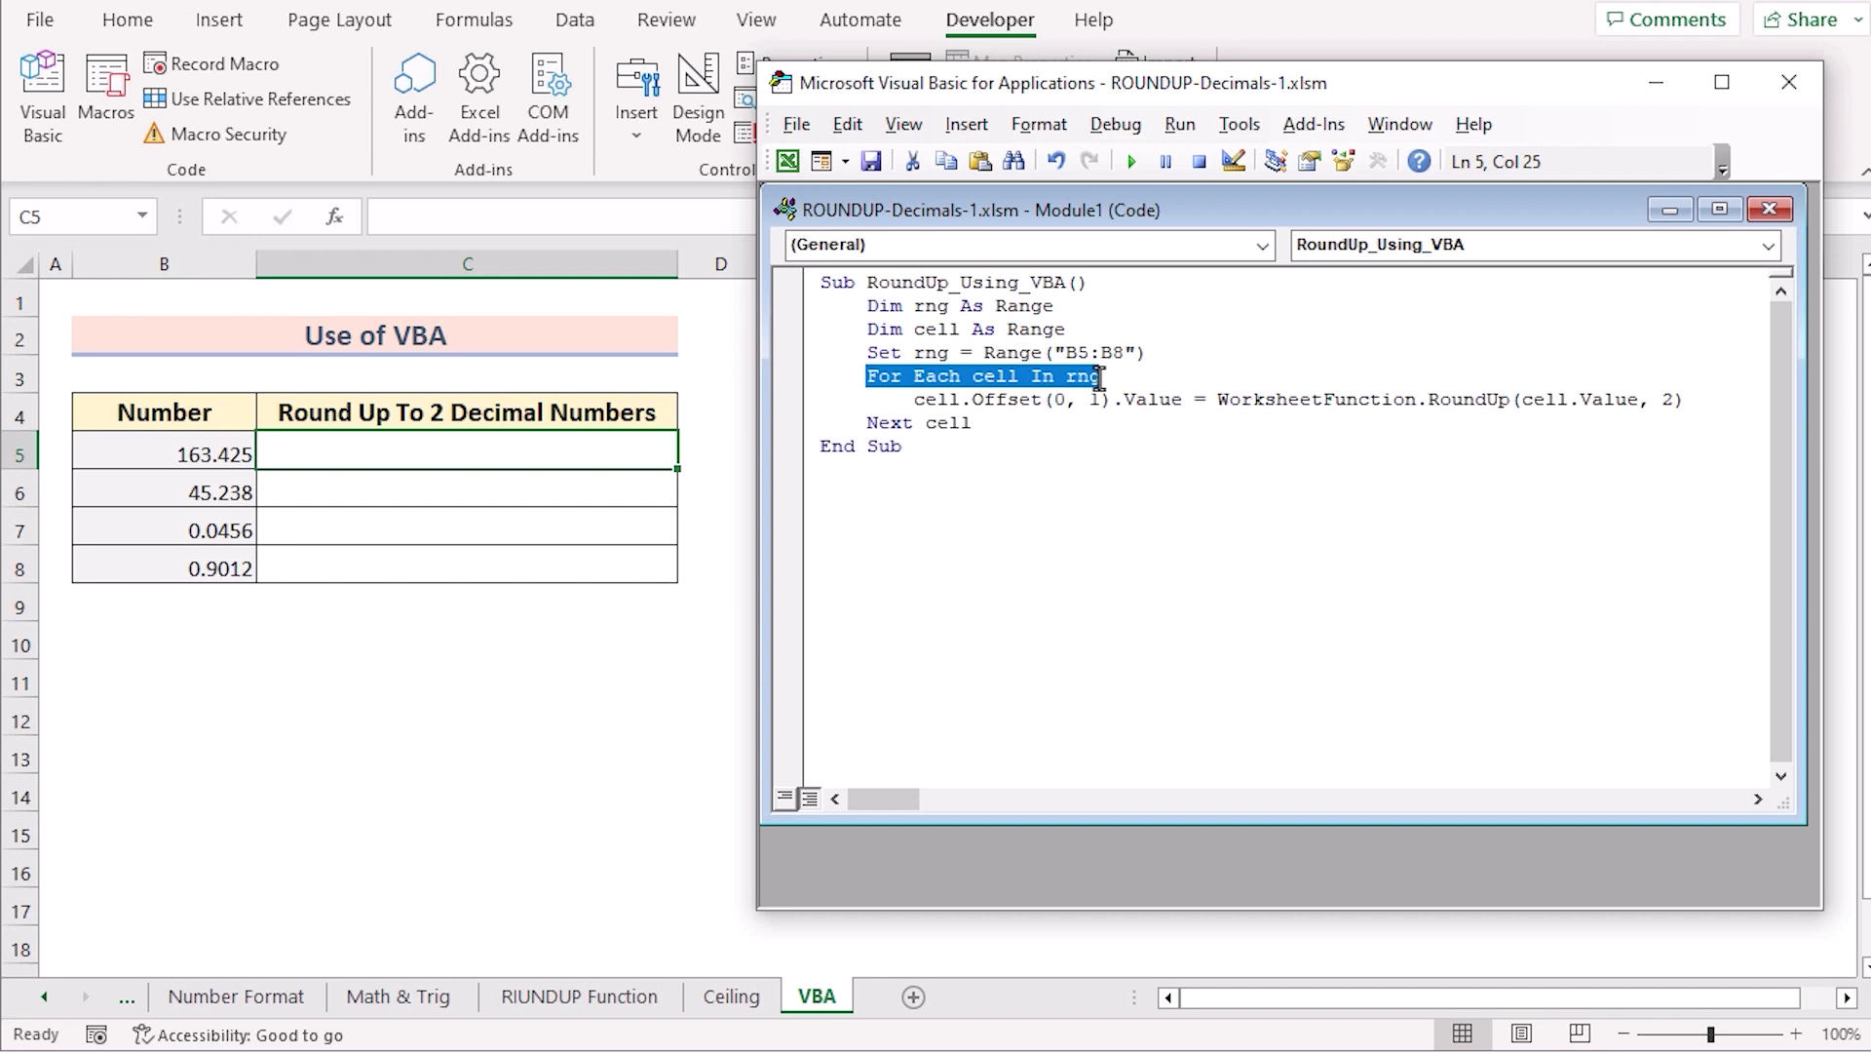
{"action": "left_click_drag", "start_coordinate": [913, 400], "coordinate": [1181, 400]}
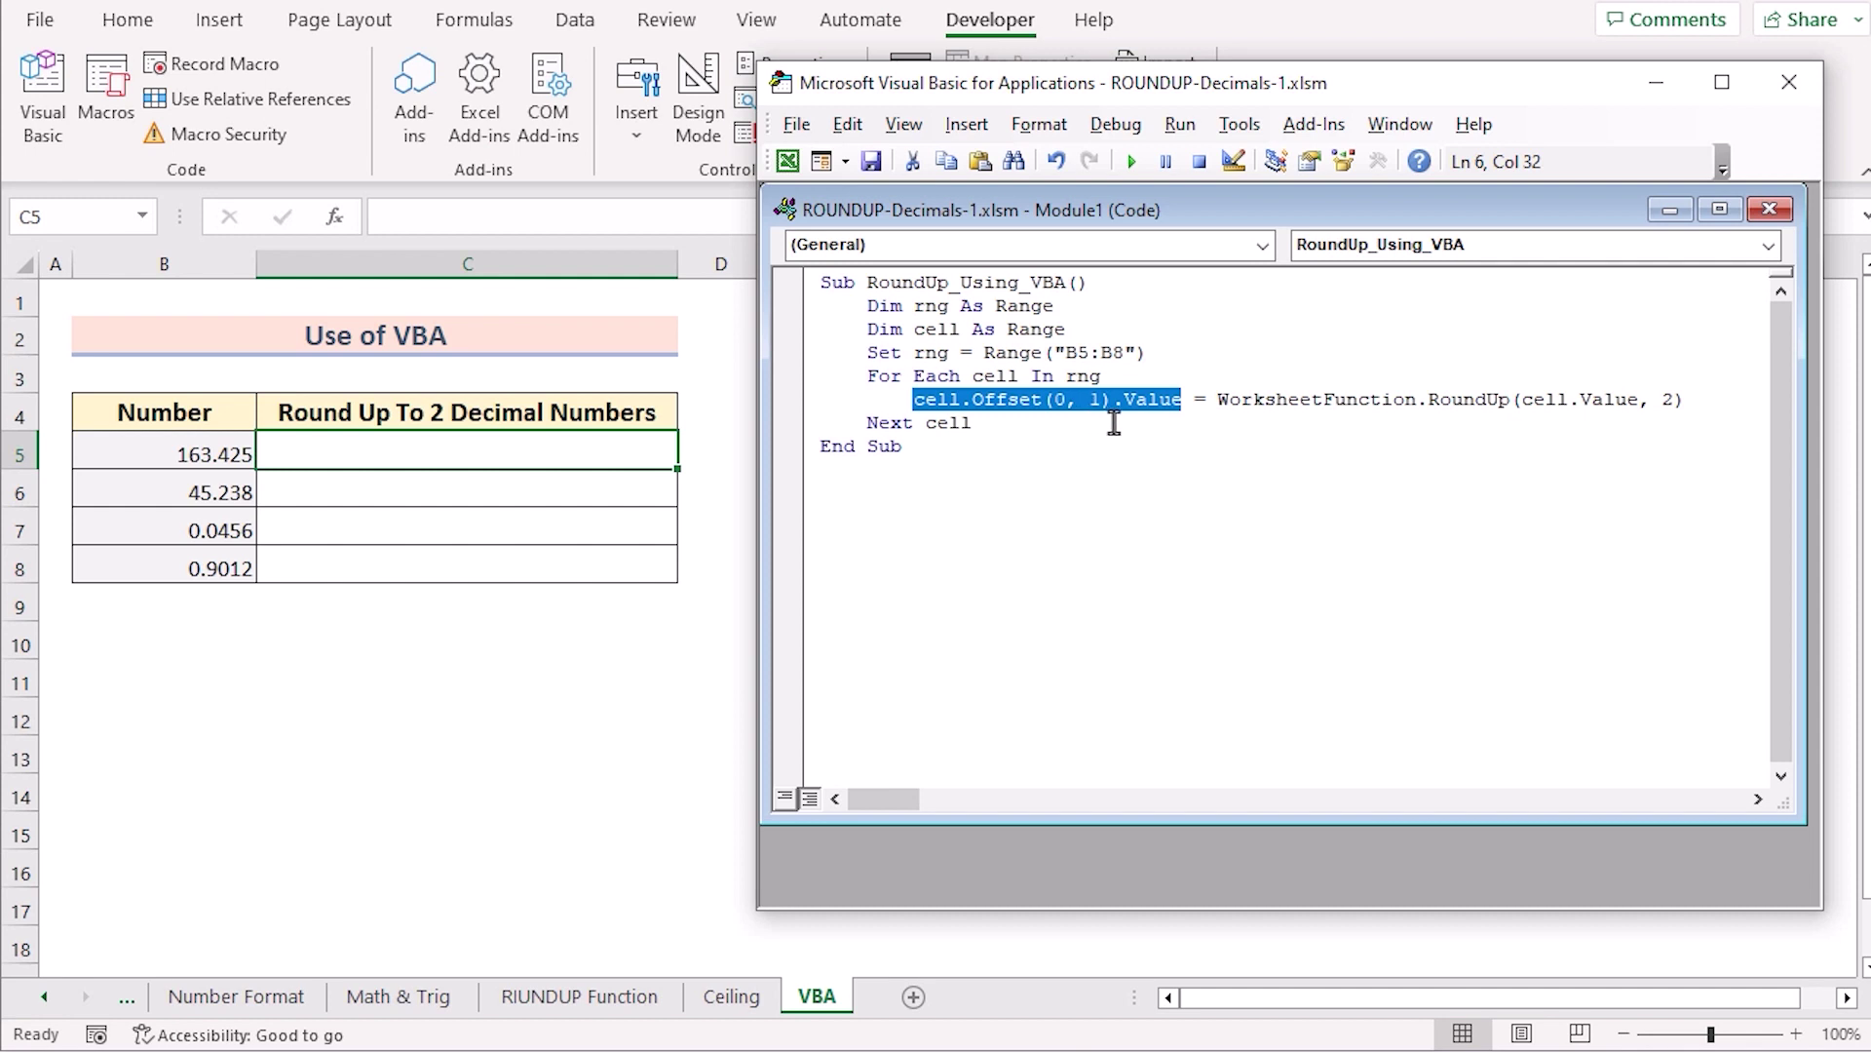
{"action": "left_click", "coordinate": [1212, 403]}
{"action": "left_click_drag", "start_coordinate": [1212, 403], "coordinate": [1704, 406]}
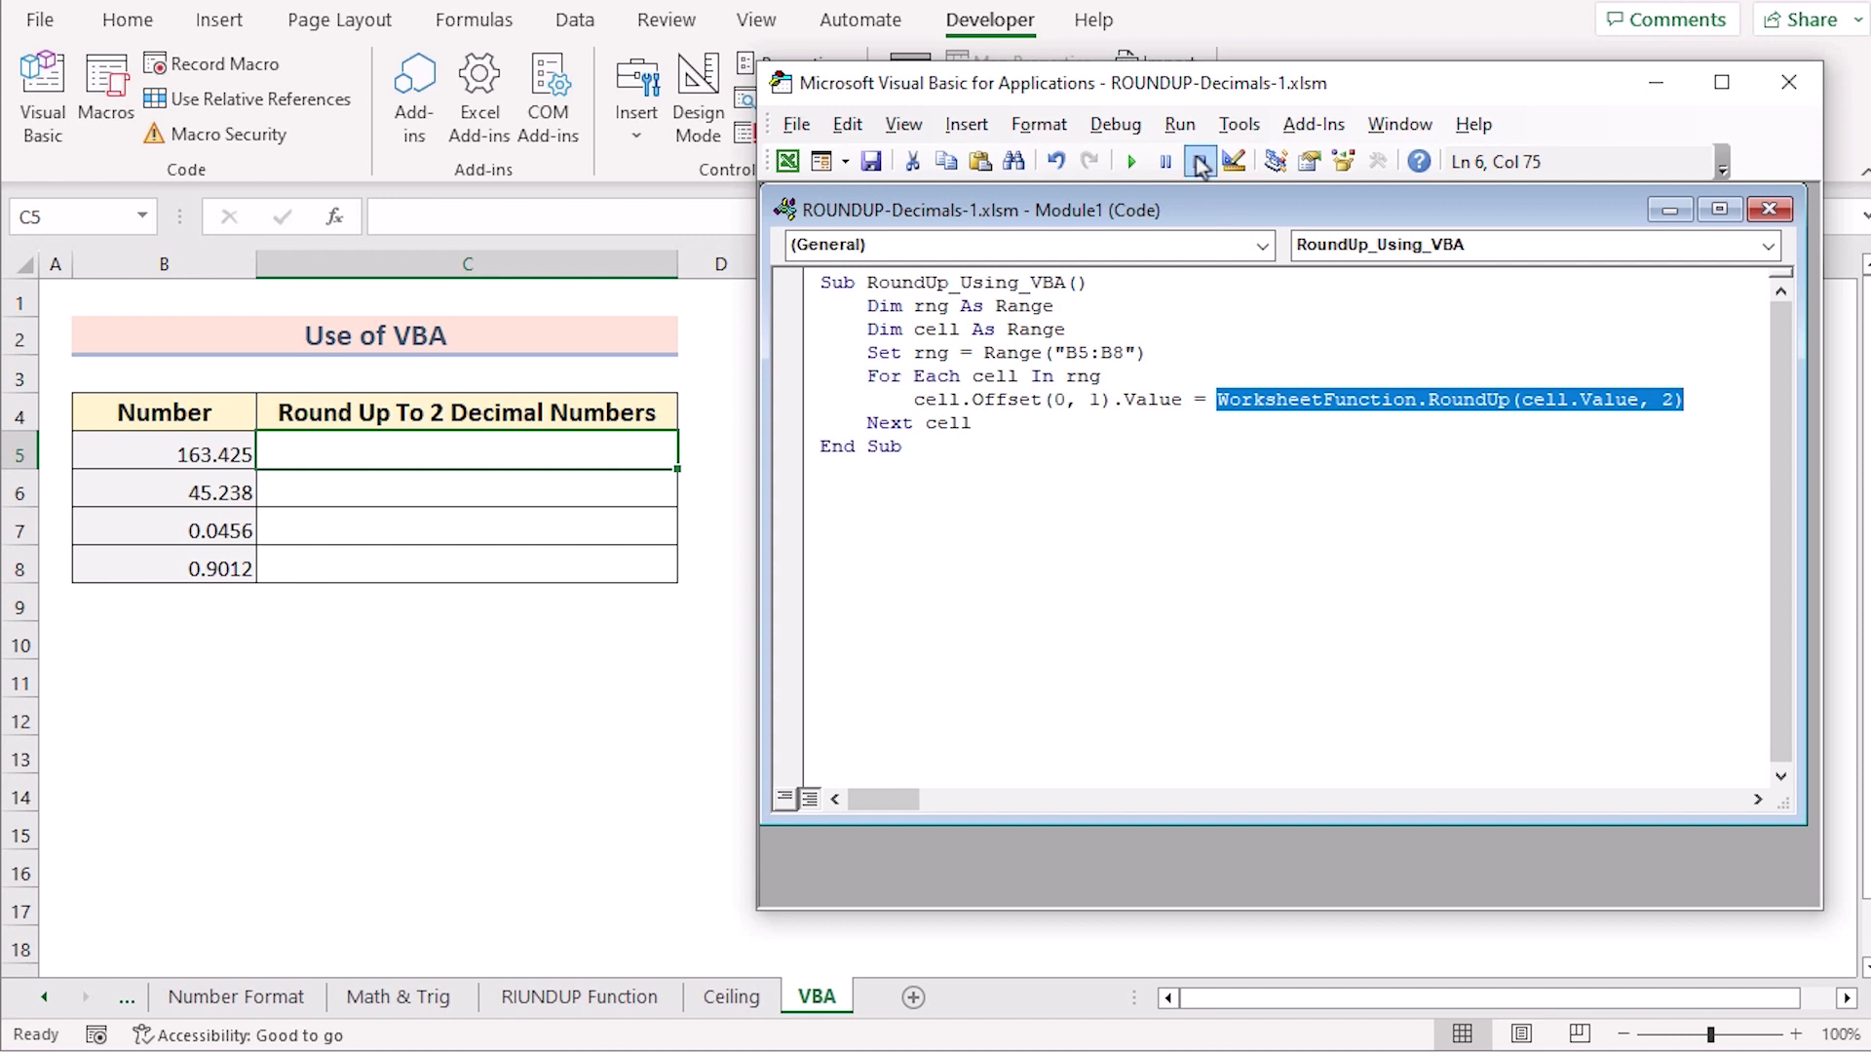
Run RoundUp_Using_VBA to fill C5:C8 with 163.43, 45.24, 0.05, 0.91, then close the editor
{"action": "left_click", "coordinate": [1182, 125]}
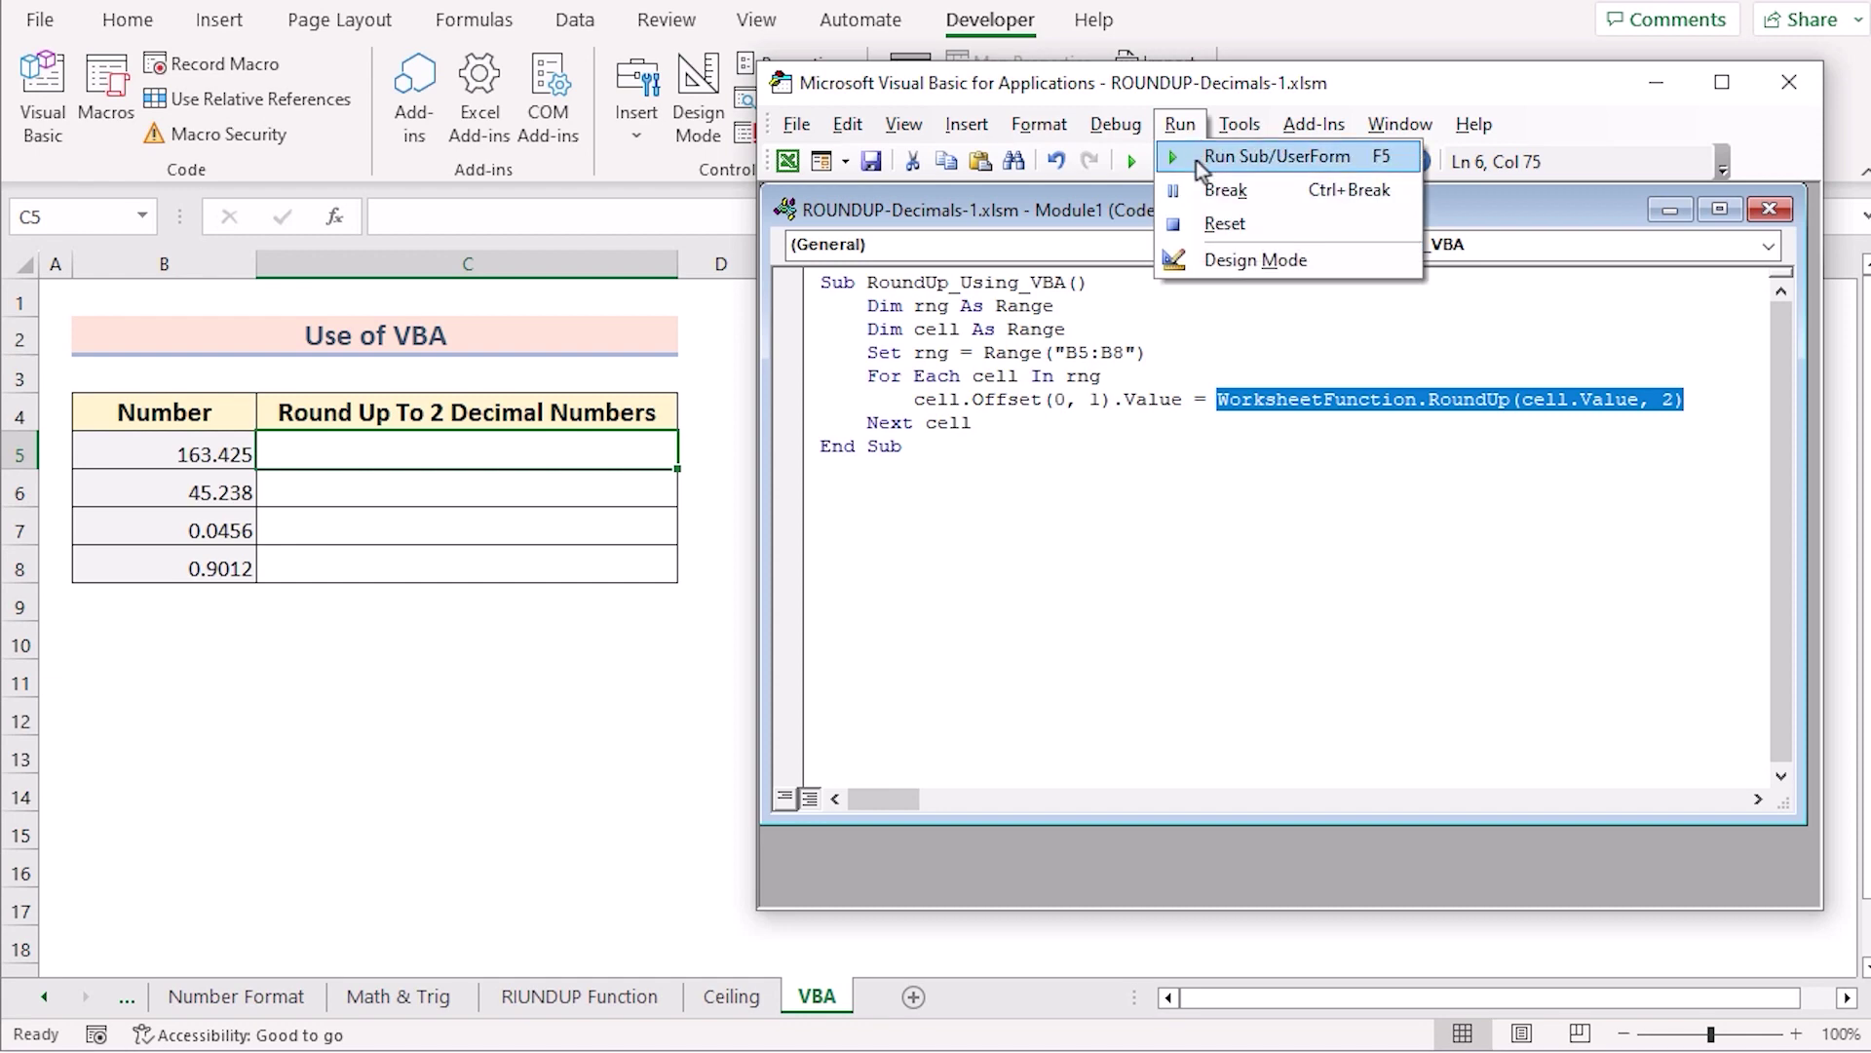
{"action": "left_click", "coordinate": [1201, 164]}
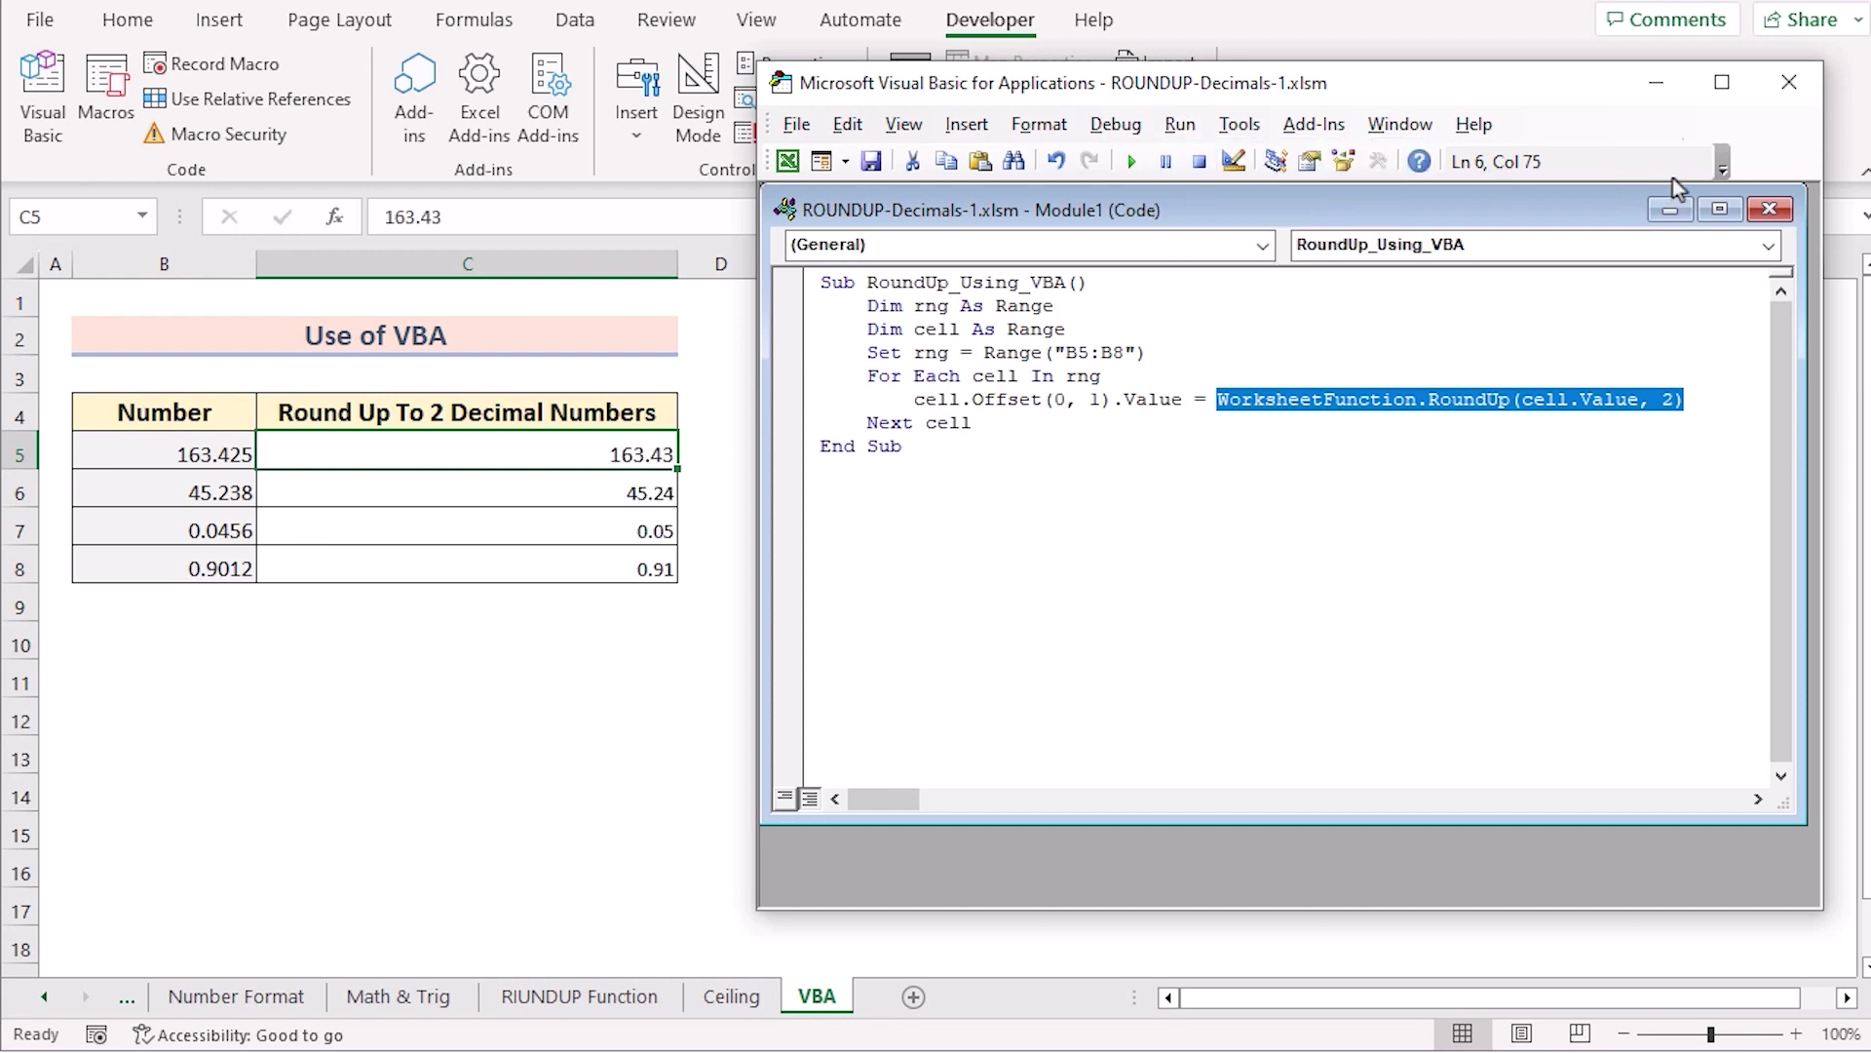
{"action": "left_click", "coordinate": [1656, 82]}
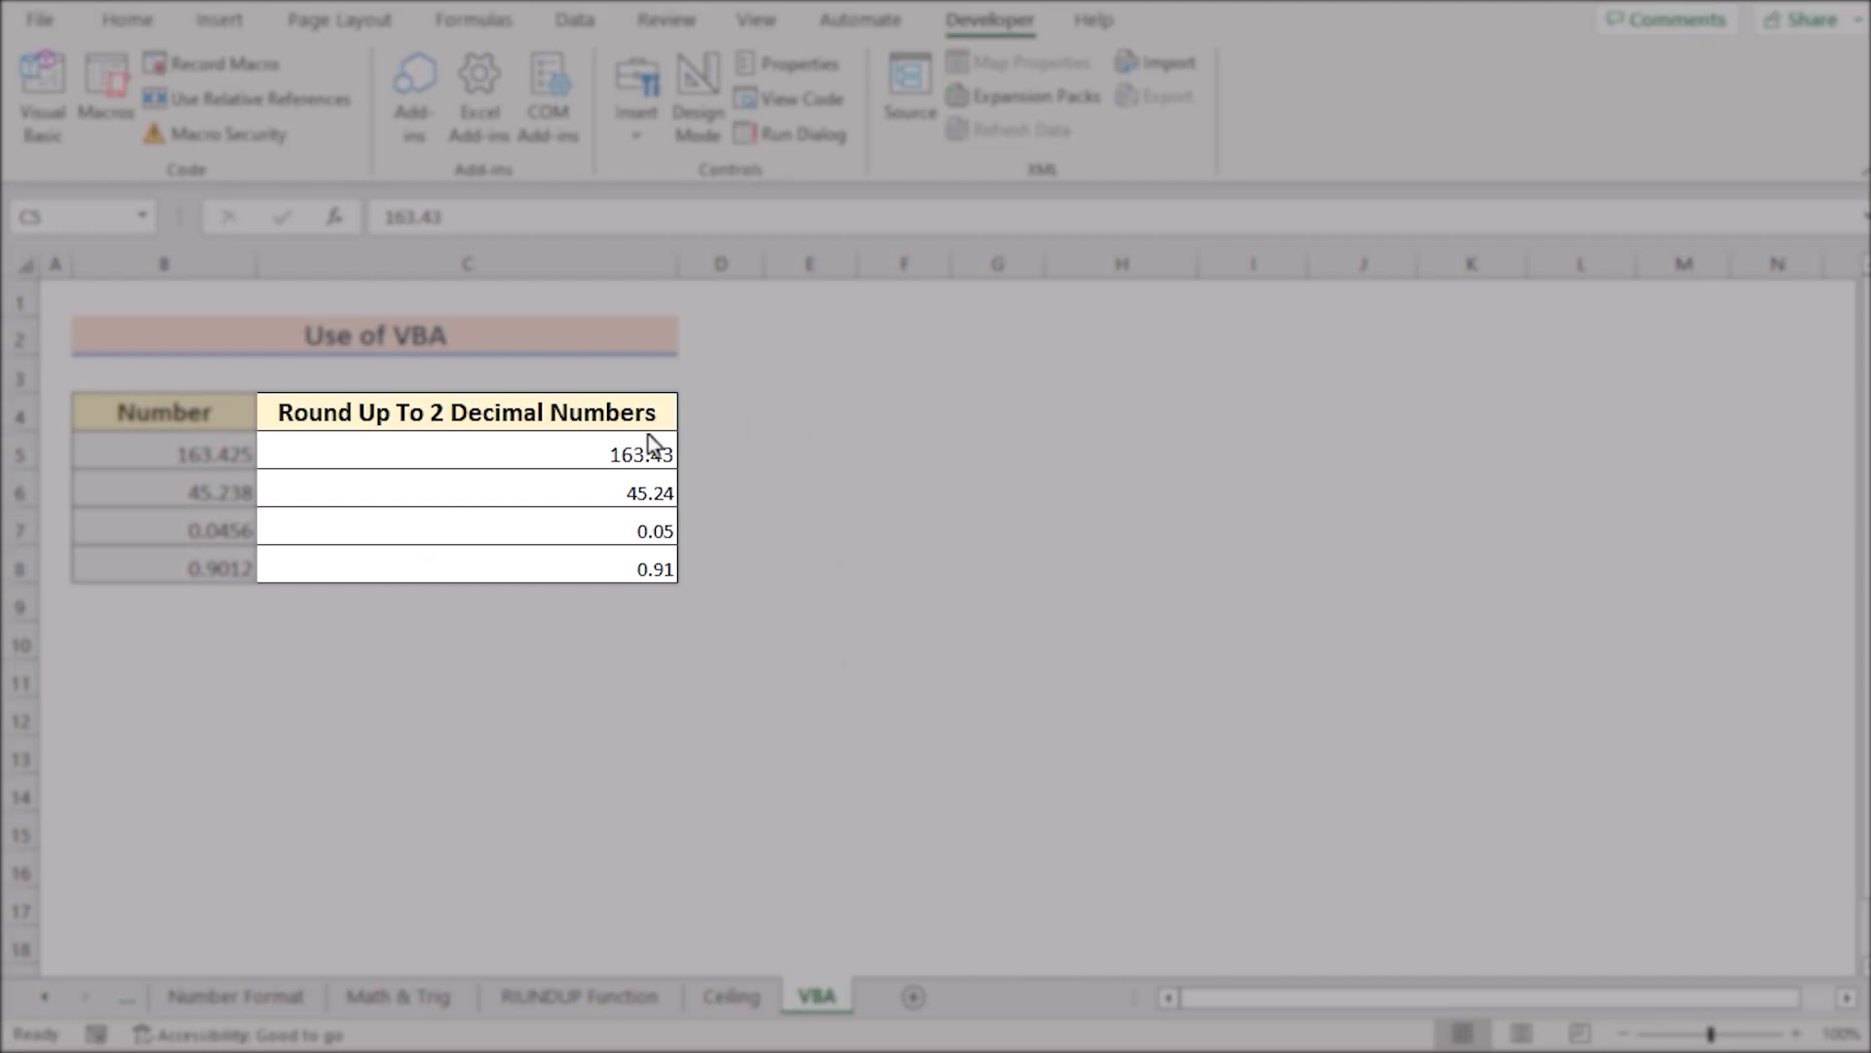